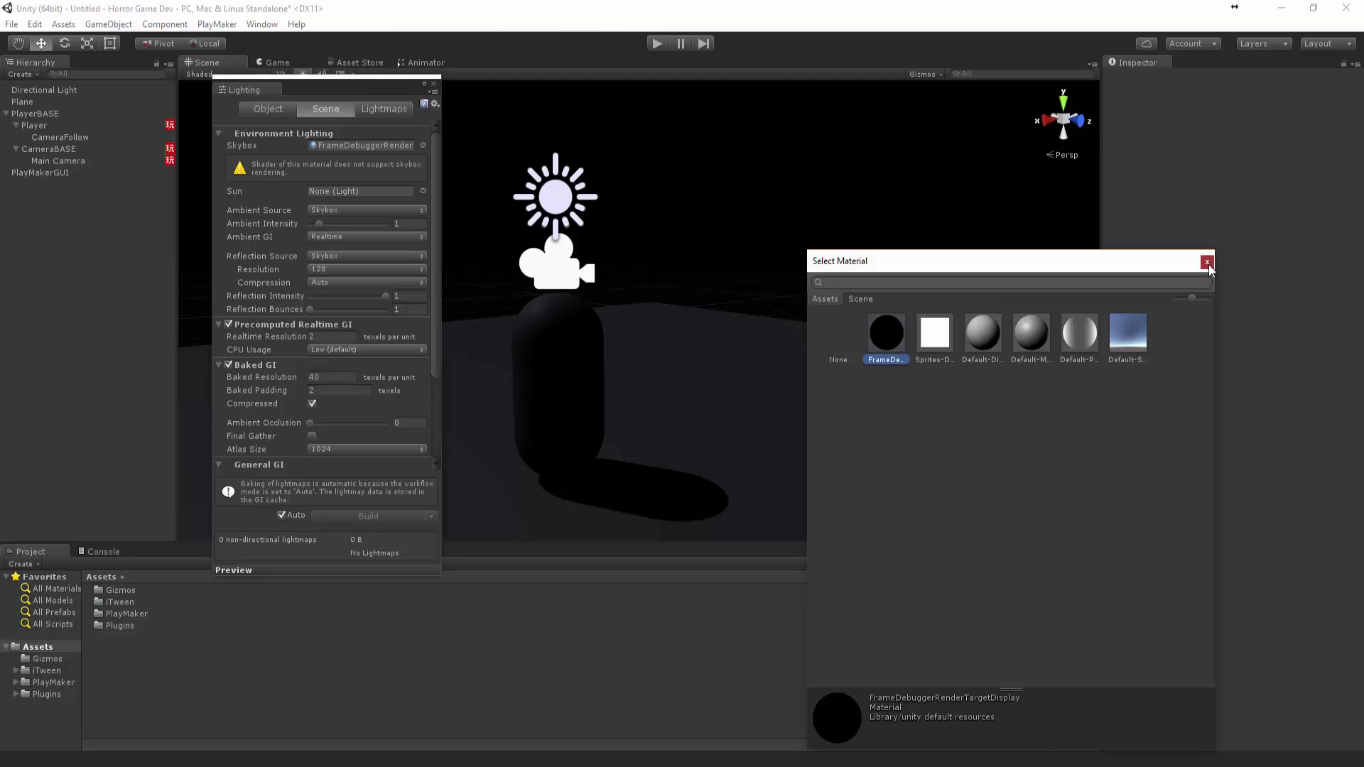
Close the material picker and the lighting settings, and set the directional light's intensity to 0.8.
{"action": "left_click", "coordinate": [1210, 263]}
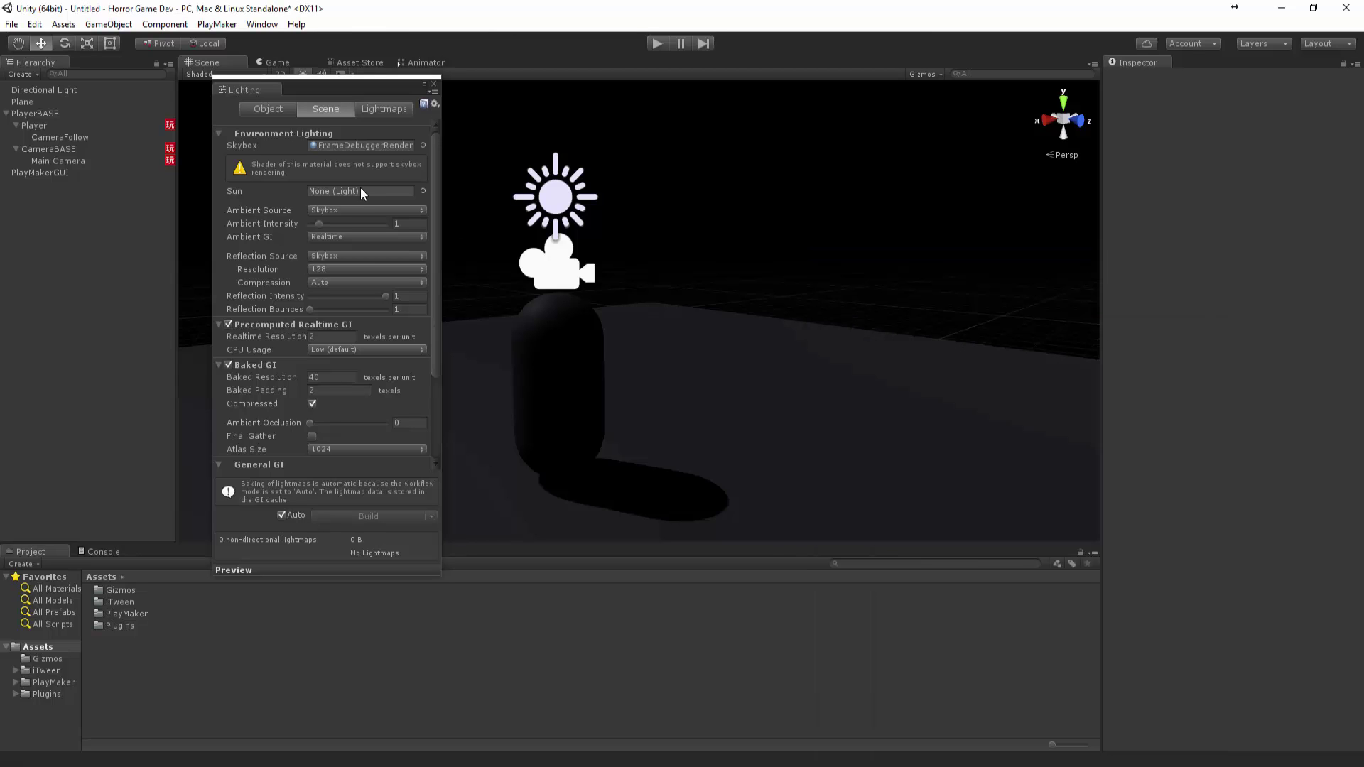
{"action": "left_click", "coordinate": [434, 84]}
{"action": "left_click_drag", "start_coordinate": [839, 369], "coordinate": [640, 341], "text": "alt"}
{"action": "left_click", "coordinate": [511, 225]}
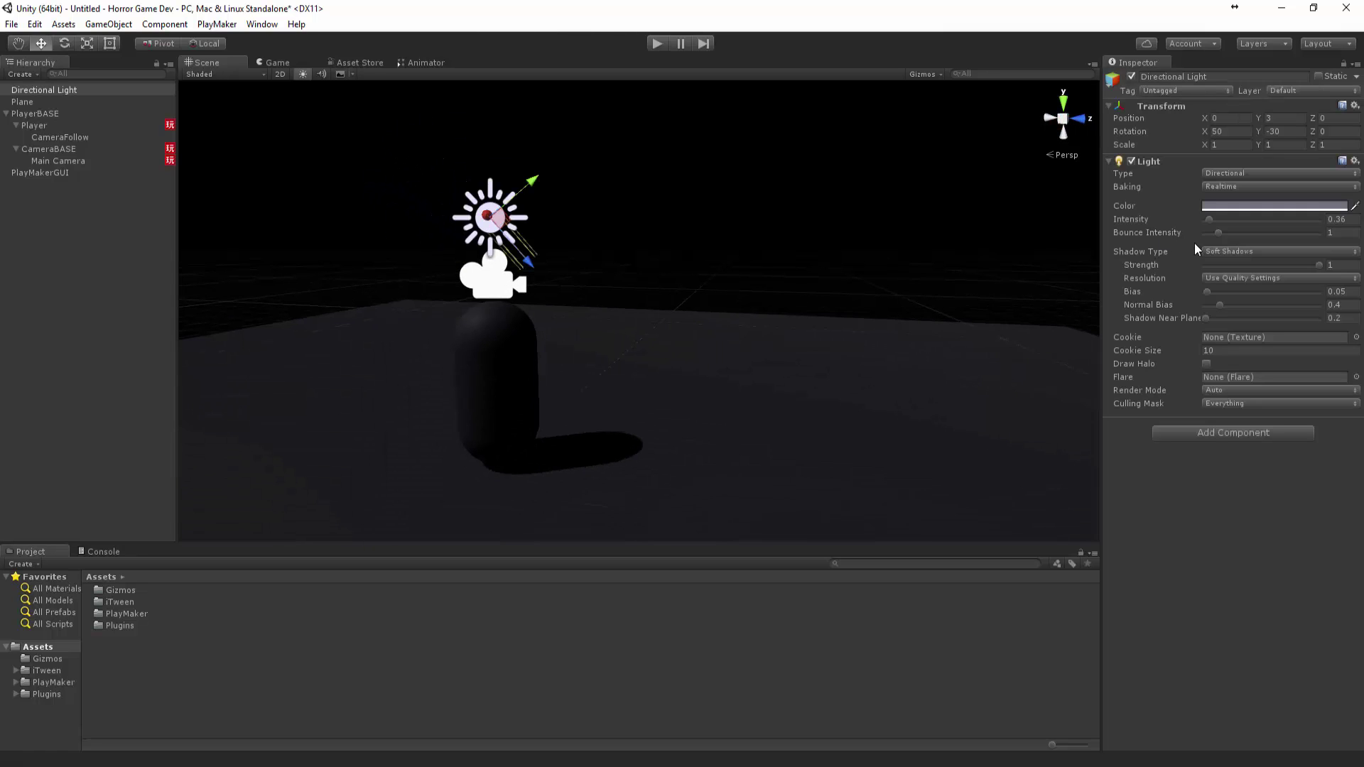
{"action": "left_click_drag", "start_coordinate": [1209, 220], "coordinate": [1216, 223]}
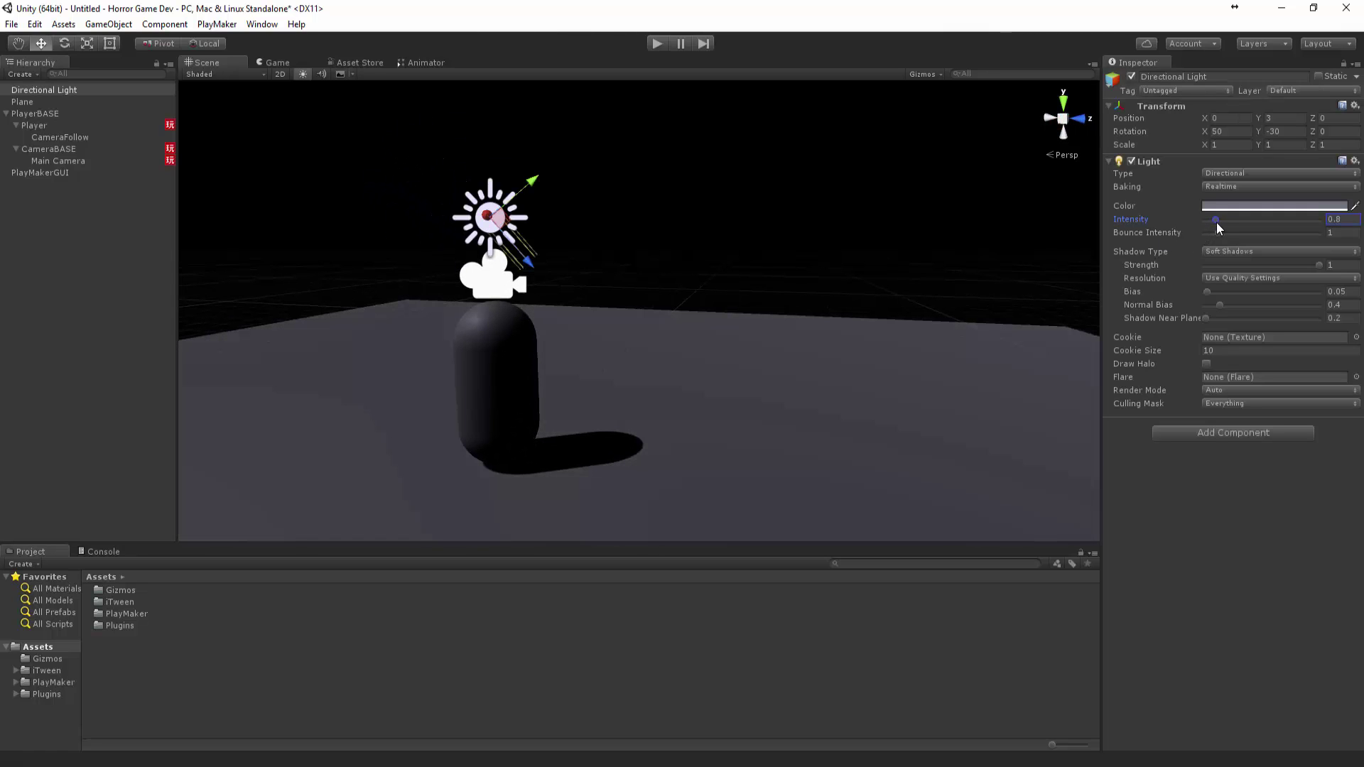
{"action": "left_click", "coordinate": [851, 237]}
Add a 3D cylinder object to the scene.
{"action": "left_click_drag", "start_coordinate": [850, 238], "coordinate": [286, 410], "text": "alt"}
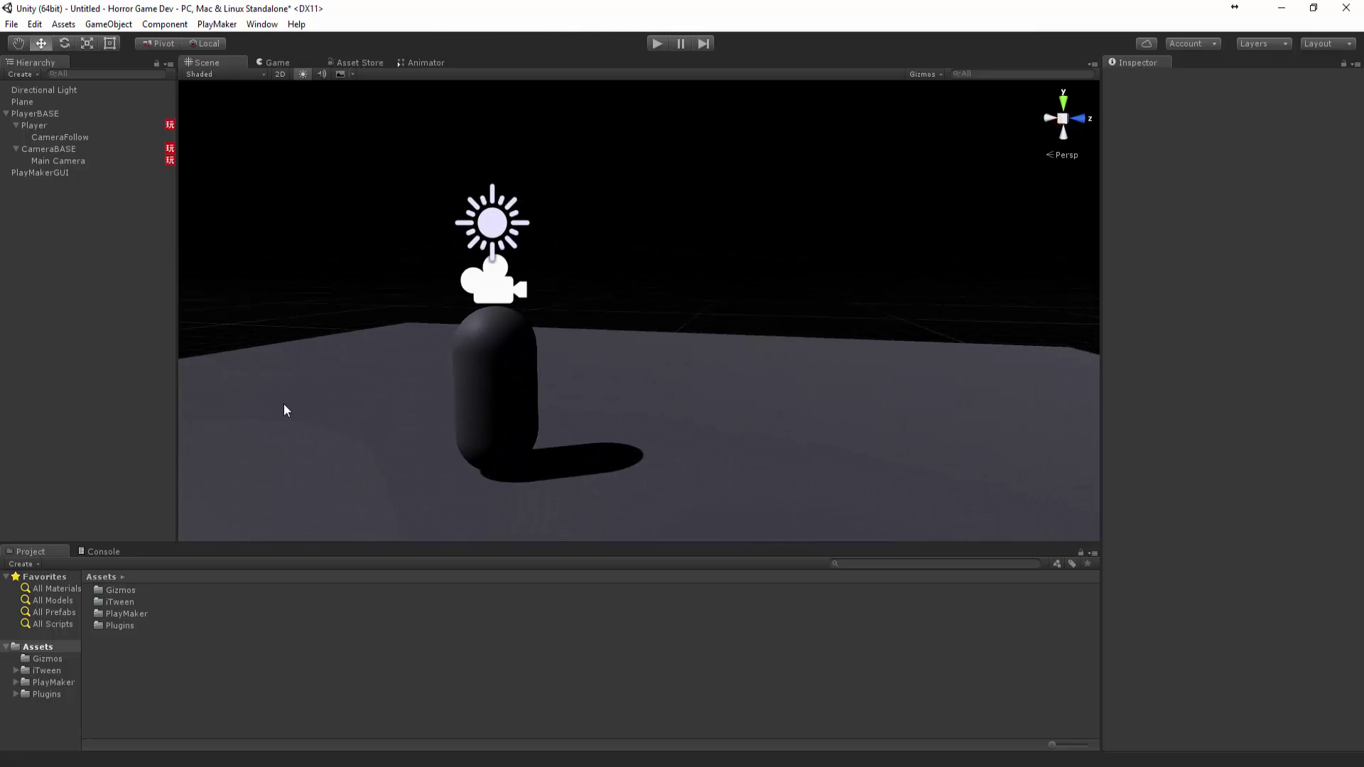
{"action": "right_click", "coordinate": [43, 189]}
{"action": "mouse_move", "coordinate": [107, 328]}
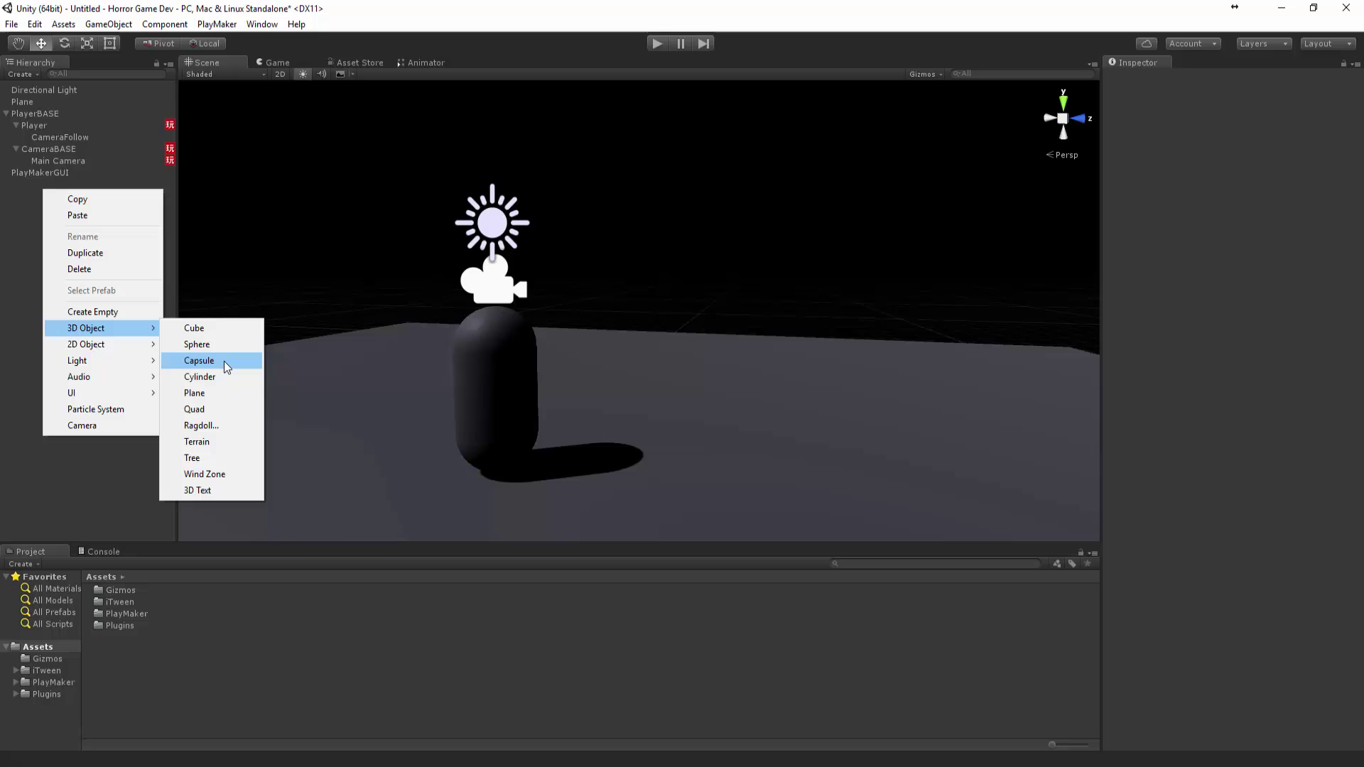
{"action": "left_click", "coordinate": [223, 381]}
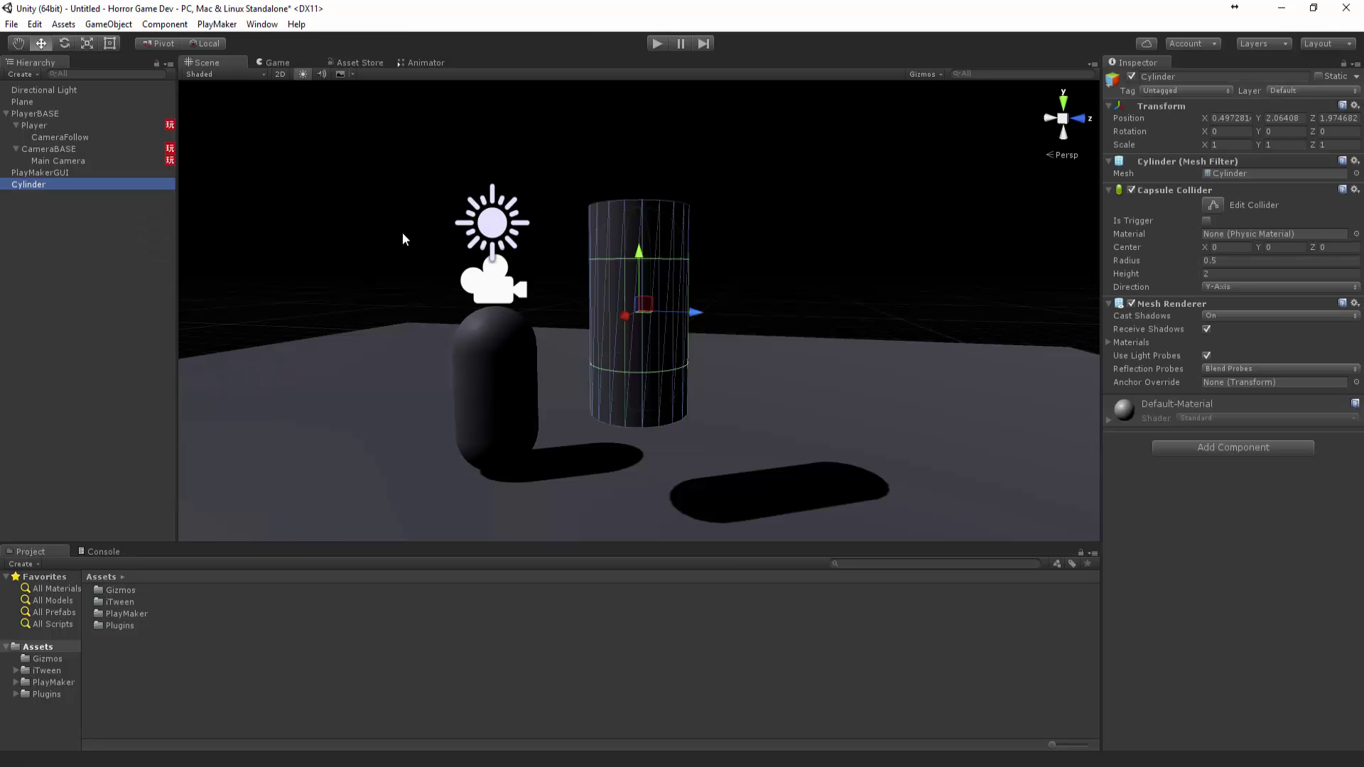
Rotate the cylinder onto its side with a Z rotation of 90.
{"action": "key", "text": "e"}
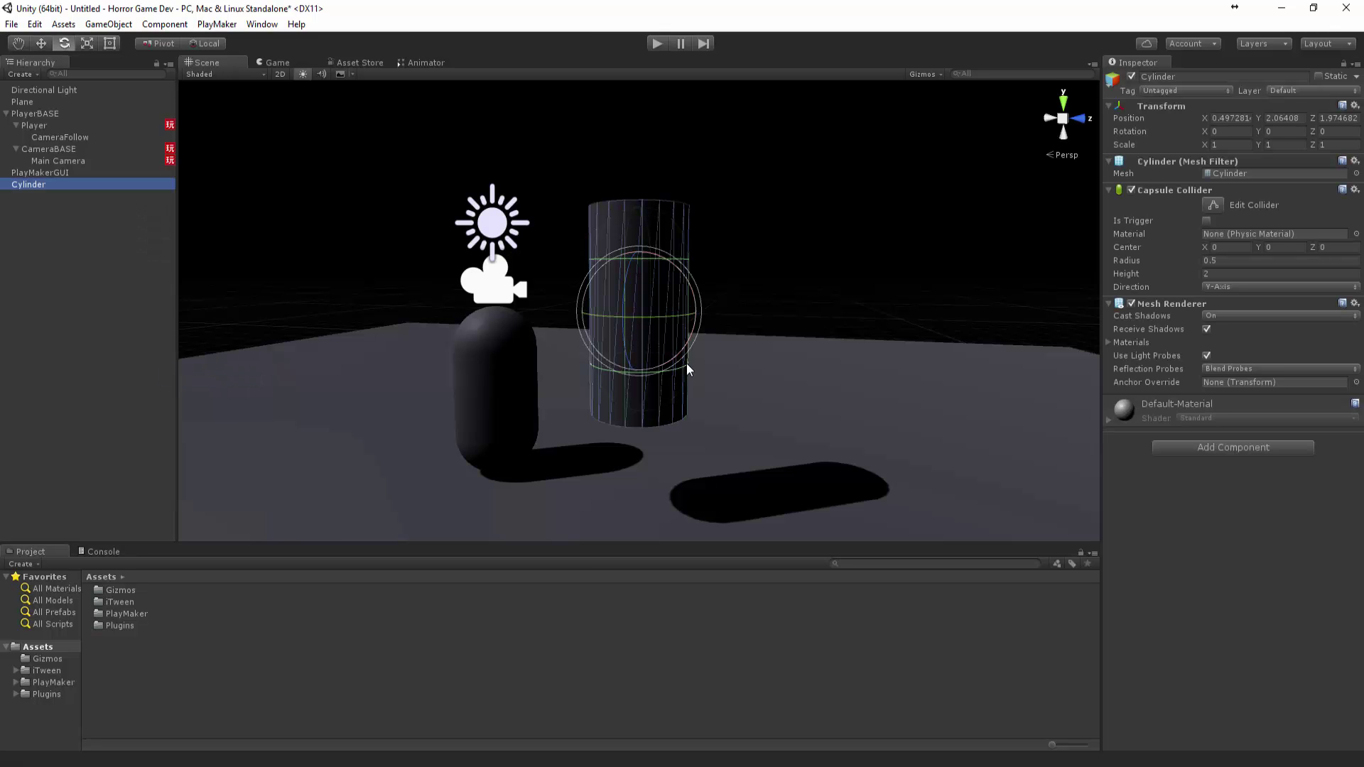
{"action": "left_click_drag", "start_coordinate": [641, 305], "coordinate": [845, 153]}
{"action": "left_click", "coordinate": [1336, 133]}
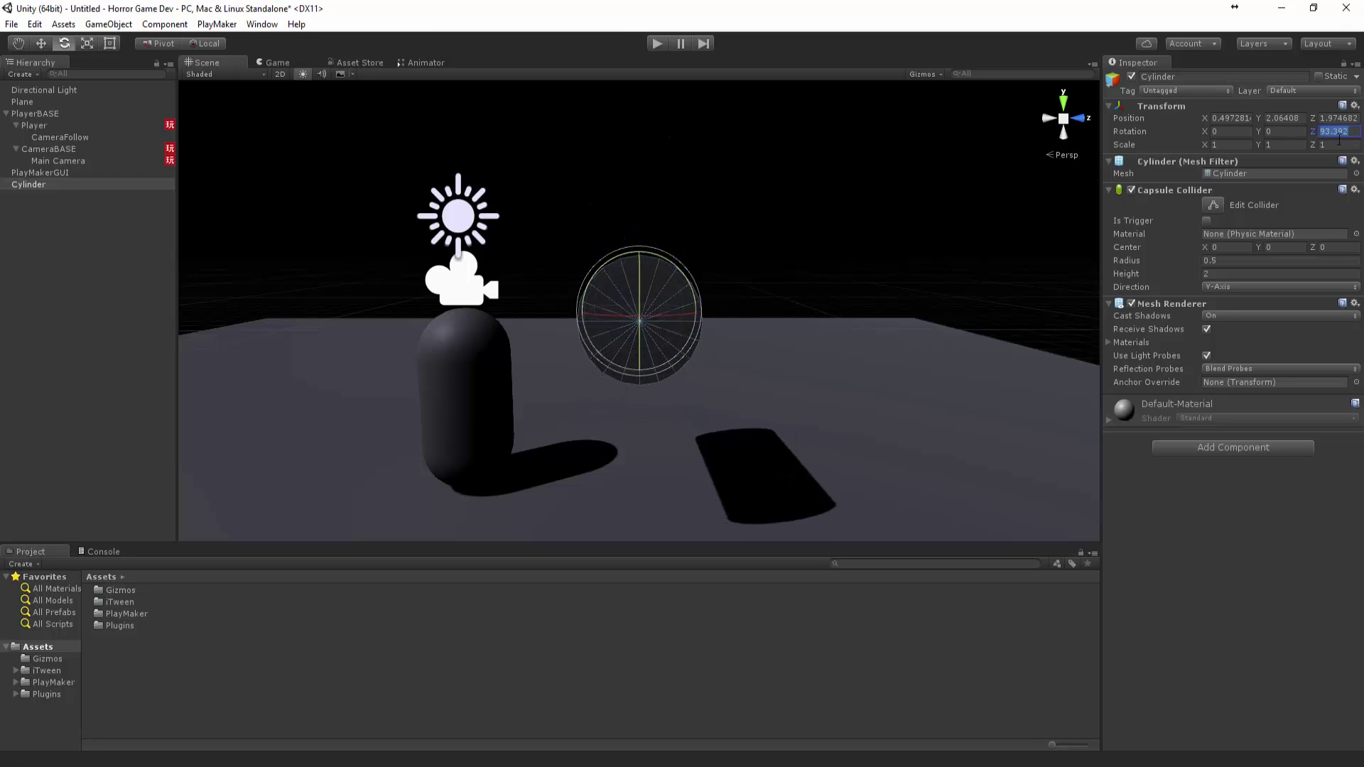
{"action": "type", "text": "90"}
{"action": "key", "text": "Return"}
Shrink the cylinder to a scale of about 0.16 in X and Z and 0.26 in Y.
{"action": "left_click_drag", "start_coordinate": [828, 427], "coordinate": [590, 352], "text": "alt"}
{"action": "key", "text": "r"}
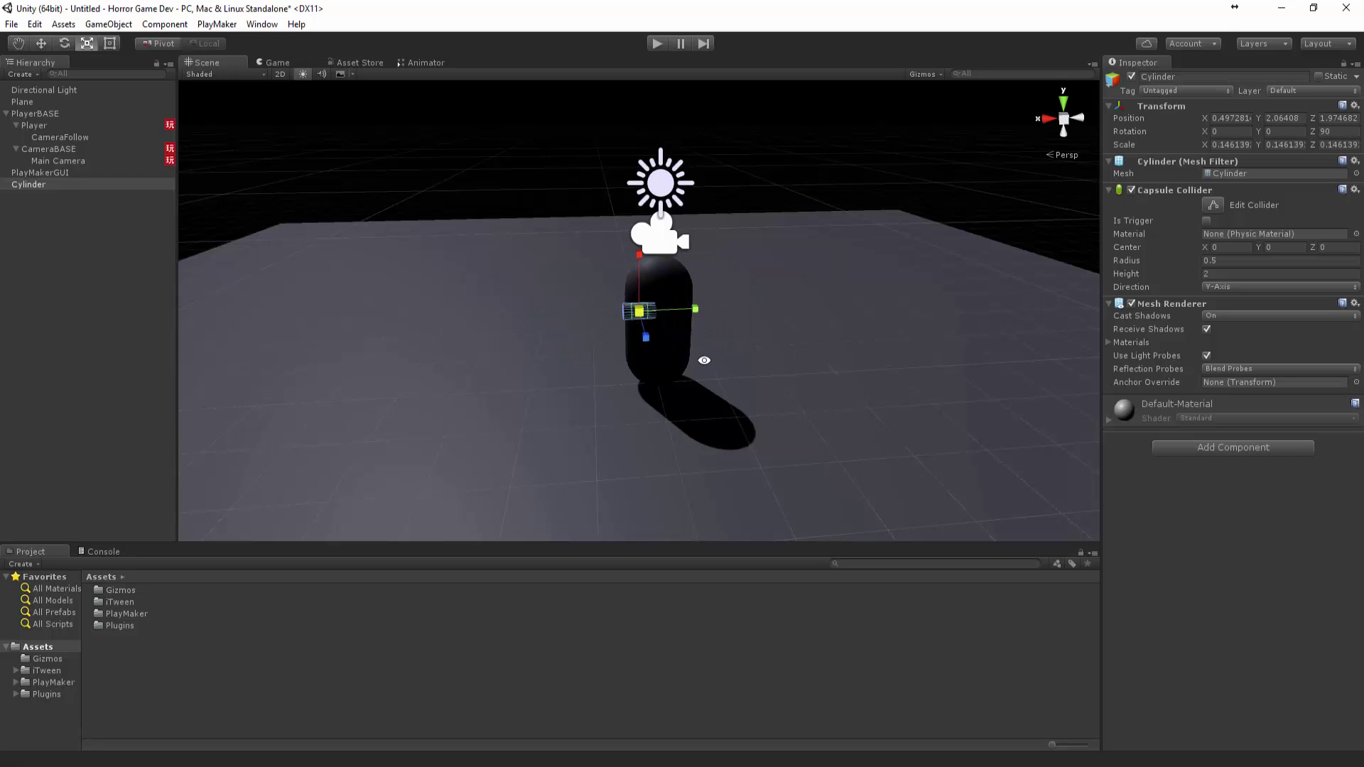
{"action": "left_click_drag", "start_coordinate": [705, 360], "coordinate": [574, 357], "text": "alt"}
Move the cylinder to the player capsule's upper side and parent it to Player, at local position about -0.752, 0.594, 0.302.
{"action": "key", "text": "w"}
{"action": "left_click_drag", "start_coordinate": [688, 325], "coordinate": [550, 332]}
{"action": "left_click_drag", "start_coordinate": [631, 310], "coordinate": [897, 375]}
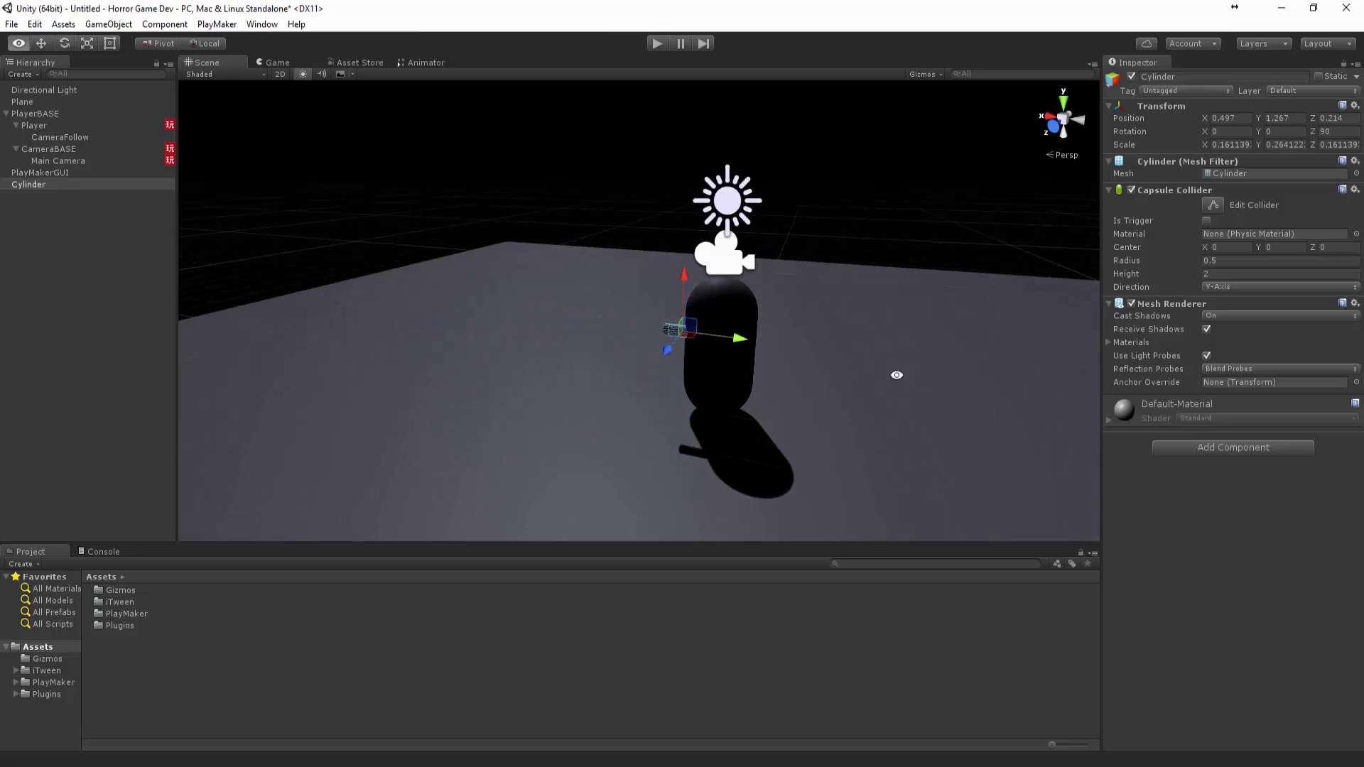
{"action": "left_click_drag", "start_coordinate": [726, 342], "coordinate": [710, 384]}
{"action": "left_click_drag", "start_coordinate": [450, 254], "coordinate": [432, 197]}
{"action": "left_click_drag", "start_coordinate": [38, 185], "coordinate": [39, 123]}
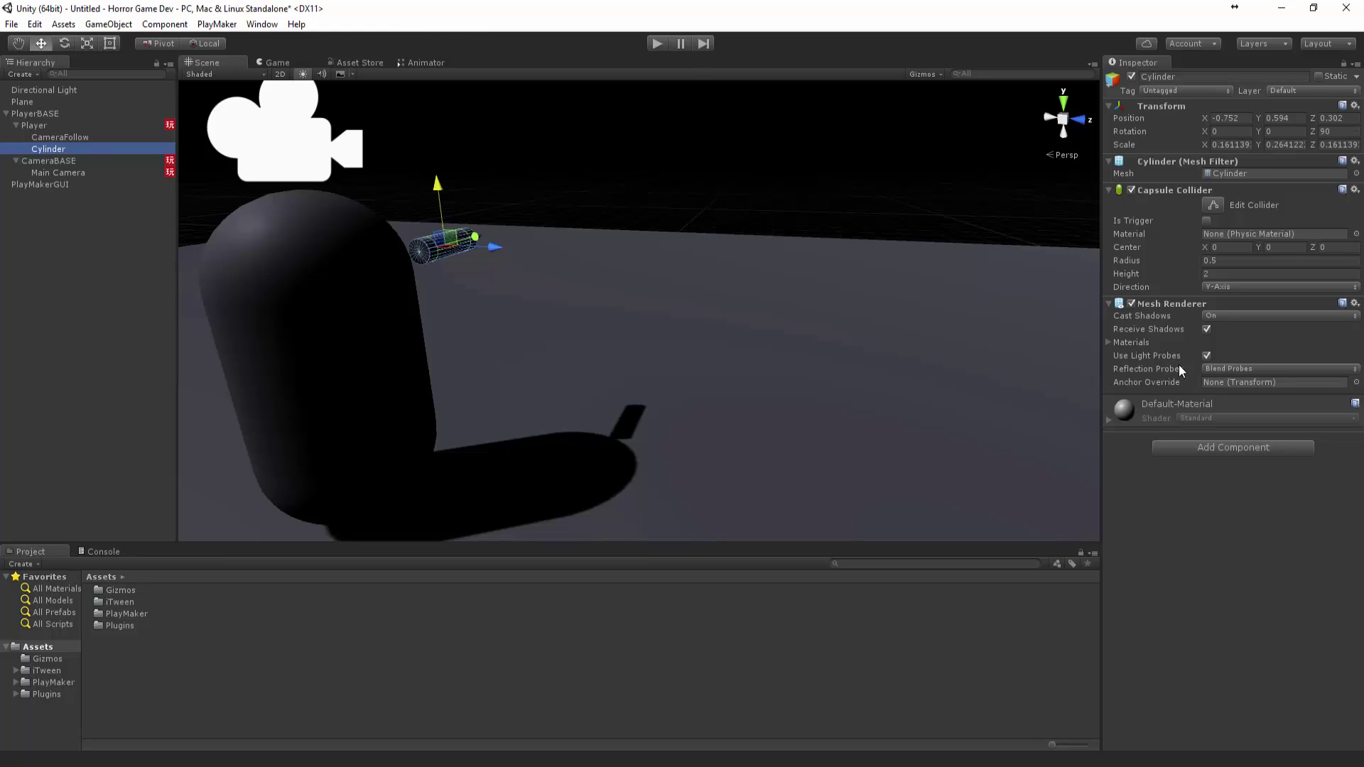
Test the scene briefly in play mode, and set the skybox material in the lighting settings to None.
{"action": "key", "text": "ctrl+p"}
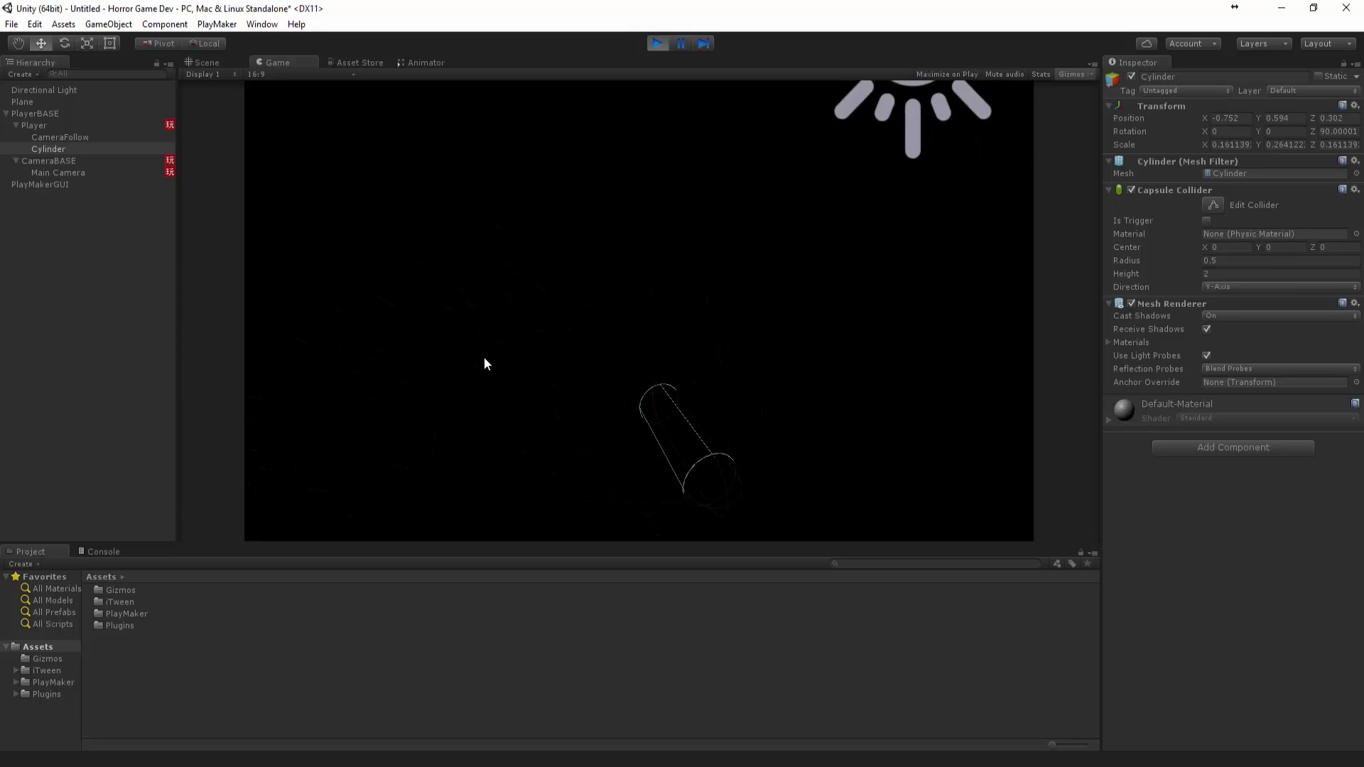
{"action": "left_click", "coordinate": [658, 44]}
{"action": "left_click", "coordinate": [263, 25]}
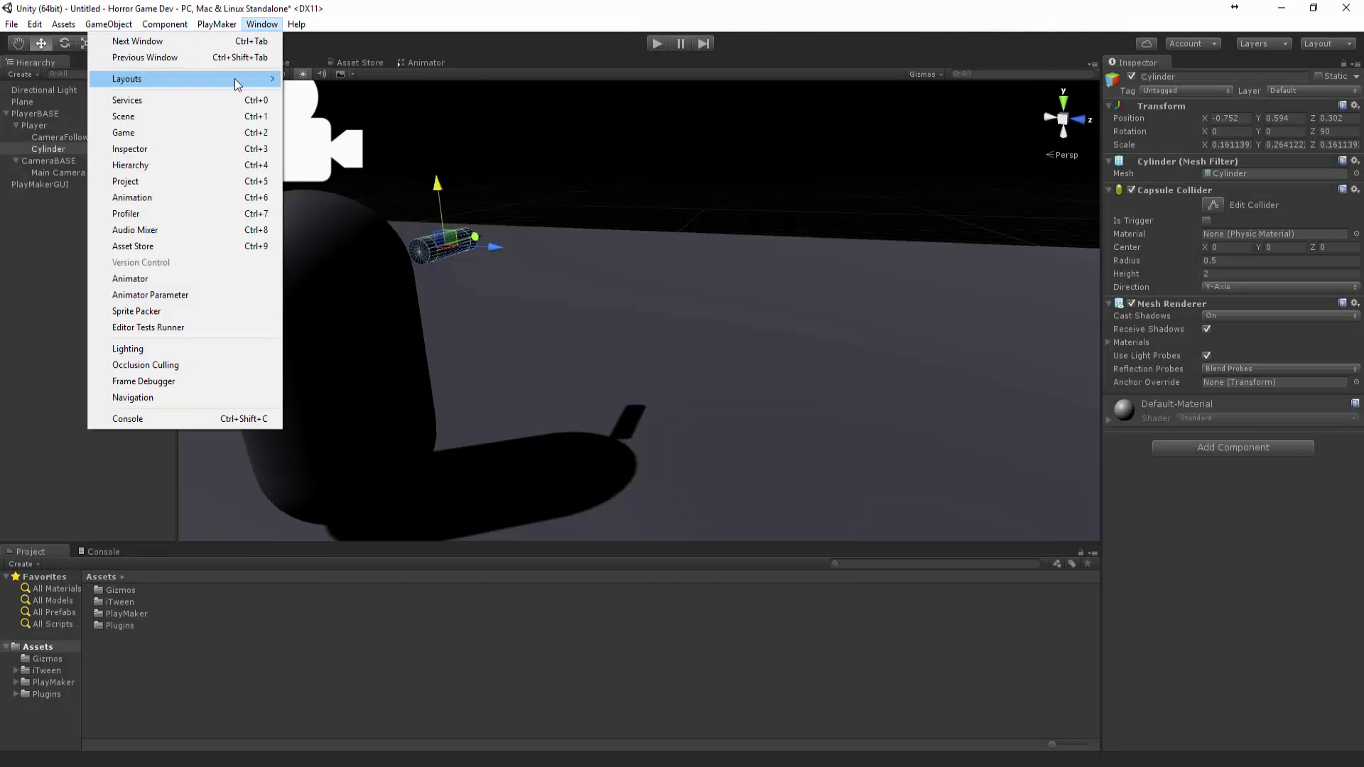
{"action": "left_click", "coordinate": [178, 348]}
{"action": "left_click", "coordinate": [423, 145]}
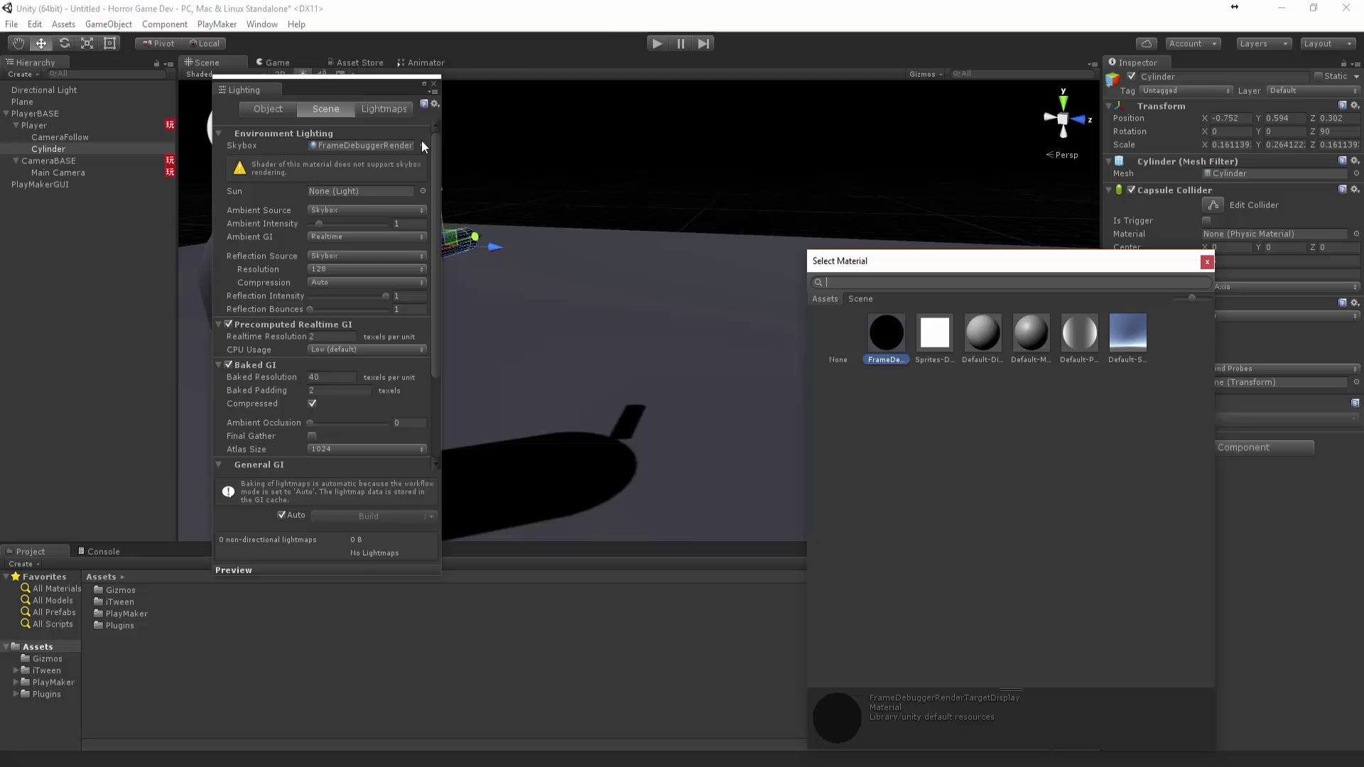
{"action": "left_click", "coordinate": [846, 336]}
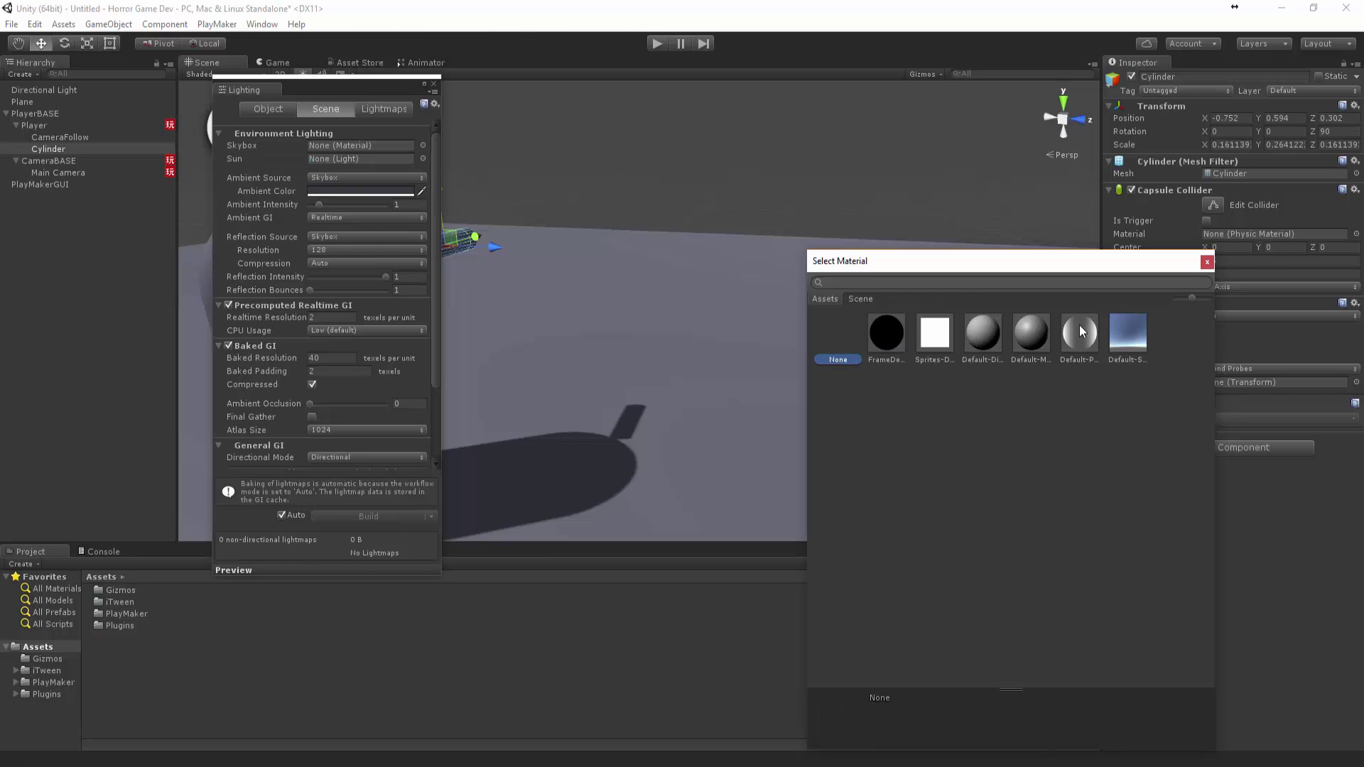
{"action": "left_click", "coordinate": [1208, 262]}
Run the game to check the cylinder against camera movement, closing the lighting settings, and stop play mode.
{"action": "left_click", "coordinate": [662, 42]}
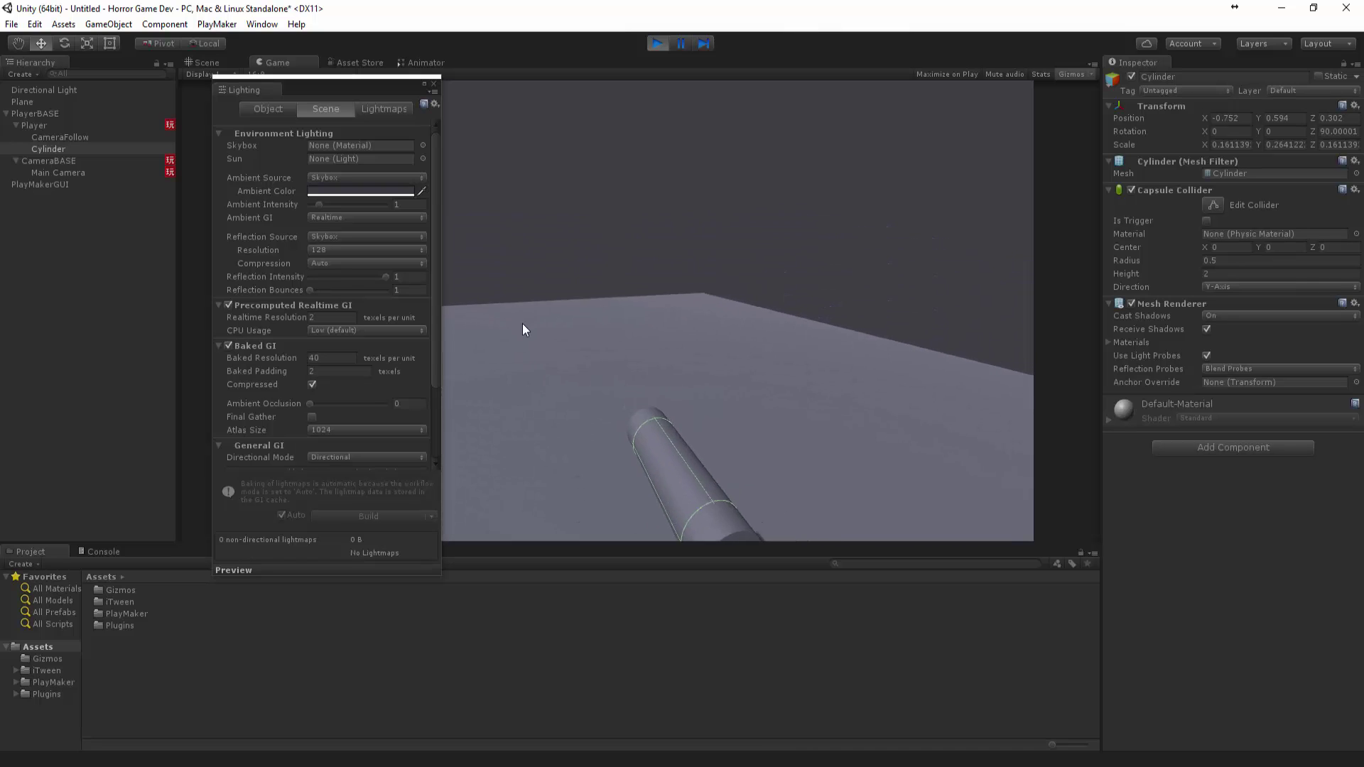
{"action": "left_click", "coordinate": [433, 84]}
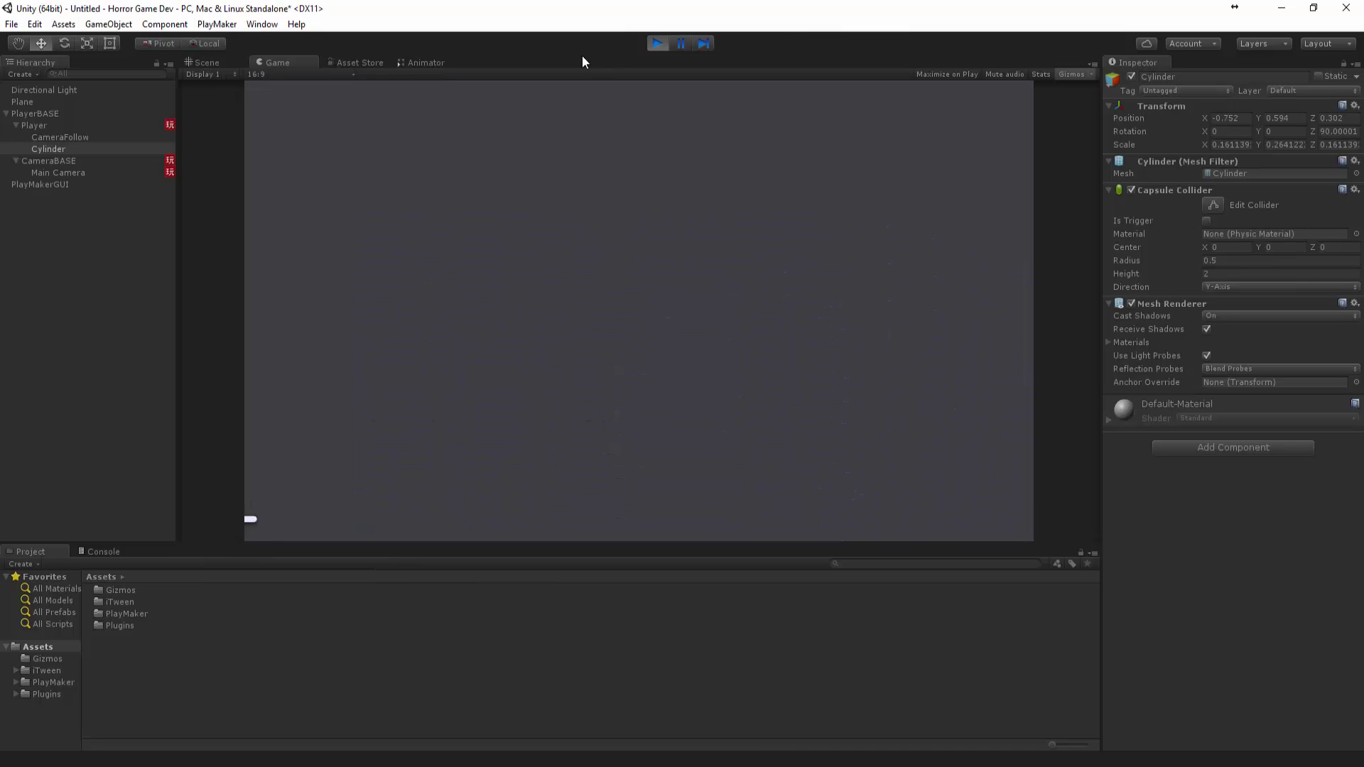
{"action": "left_click", "coordinate": [655, 44]}
Create an empty child object under Main Camera and move it in front of the camera to Z 9.25.
{"action": "left_click", "coordinate": [50, 173]}
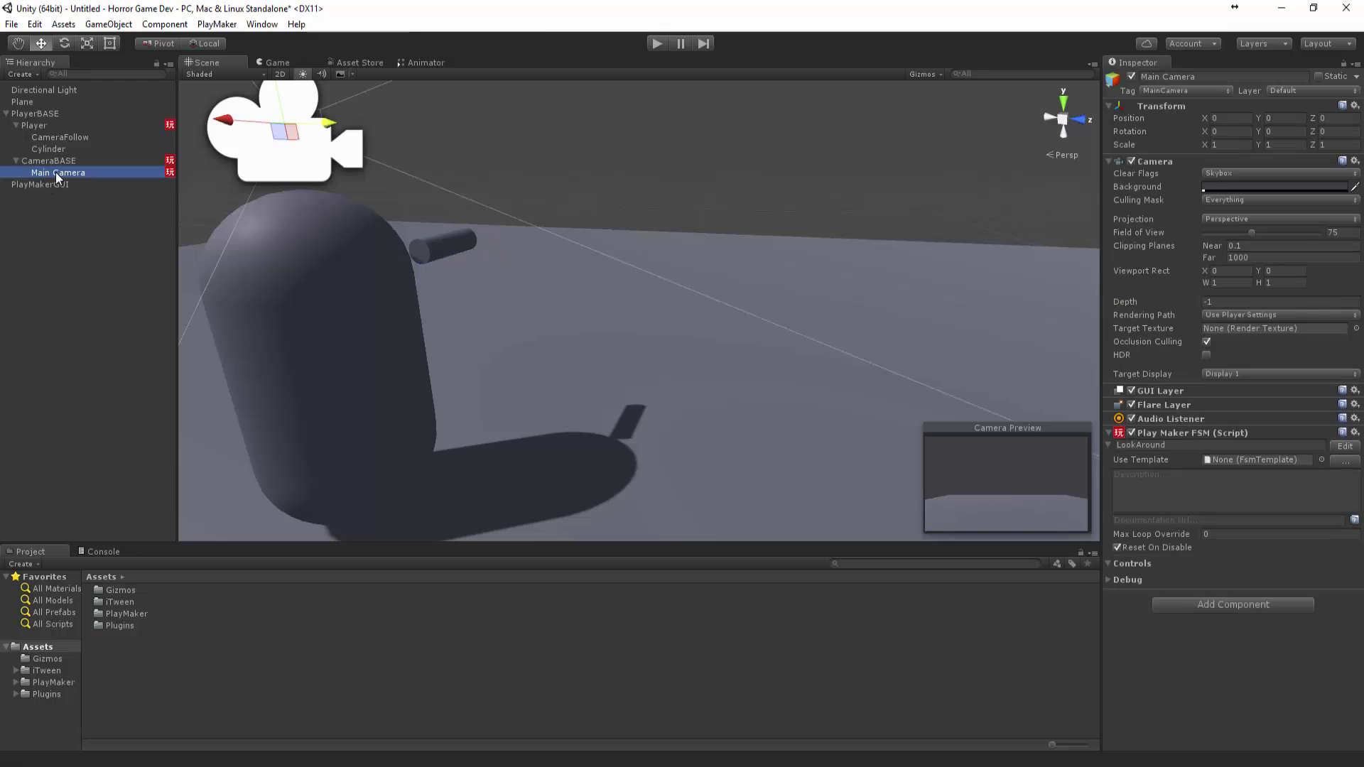
{"action": "right_click", "coordinate": [56, 173]}
{"action": "left_click", "coordinate": [121, 294]}
{"action": "scroll", "coordinate": [451, 239], "scroll_direction": "down", "scroll_amount": 4}
{"action": "left_click_drag", "start_coordinate": [450, 238], "coordinate": [156, 305], "text": "alt"}
{"action": "left_click_drag", "start_coordinate": [307, 237], "coordinate": [694, 284], "text": "alt"}
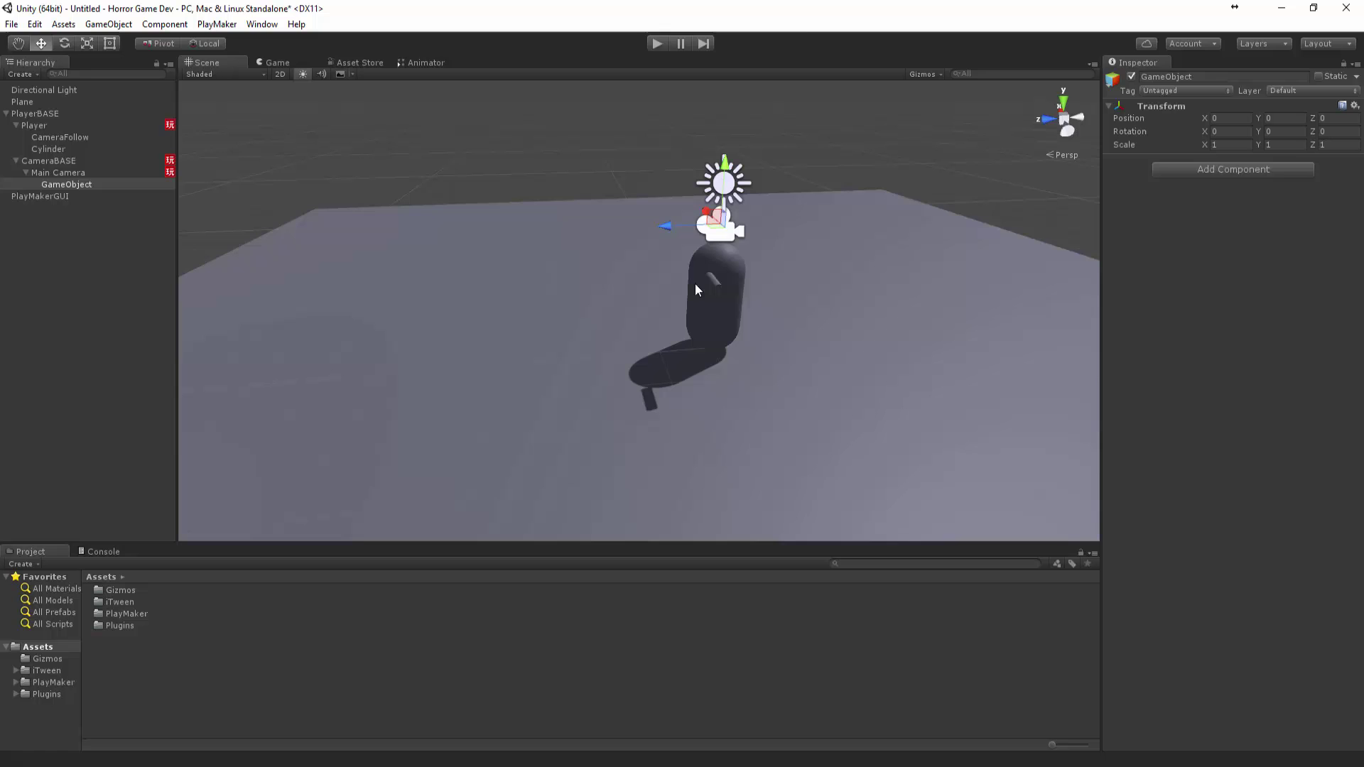
{"action": "left_click_drag", "start_coordinate": [672, 231], "coordinate": [165, 245]}
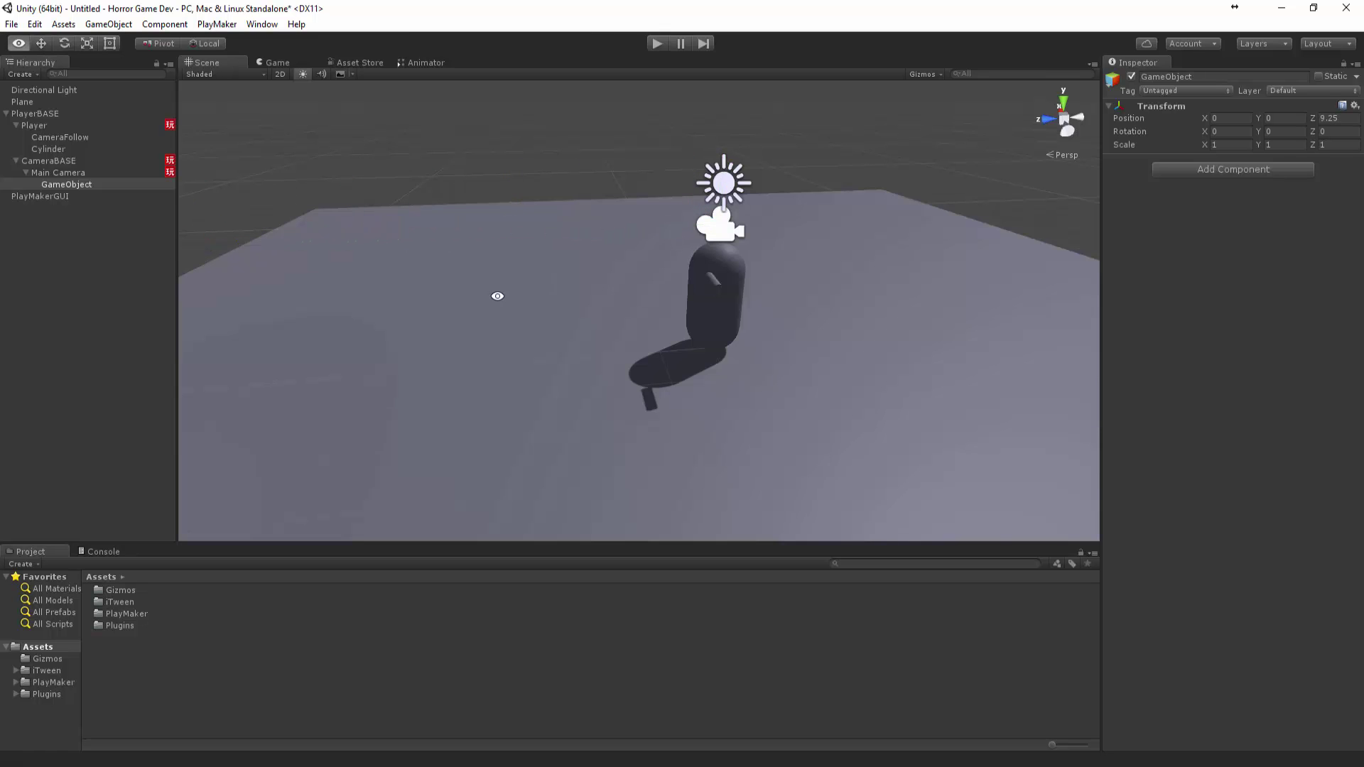
Set the Main Camera's Y rotation to -90 and check the view in play mode.
{"action": "left_click_drag", "start_coordinate": [496, 295], "coordinate": [698, 249], "text": "alt"}
{"action": "left_click", "coordinate": [643, 240]}
{"action": "key", "text": "e"}
{"action": "left_click_drag", "start_coordinate": [550, 250], "coordinate": [917, 334]}
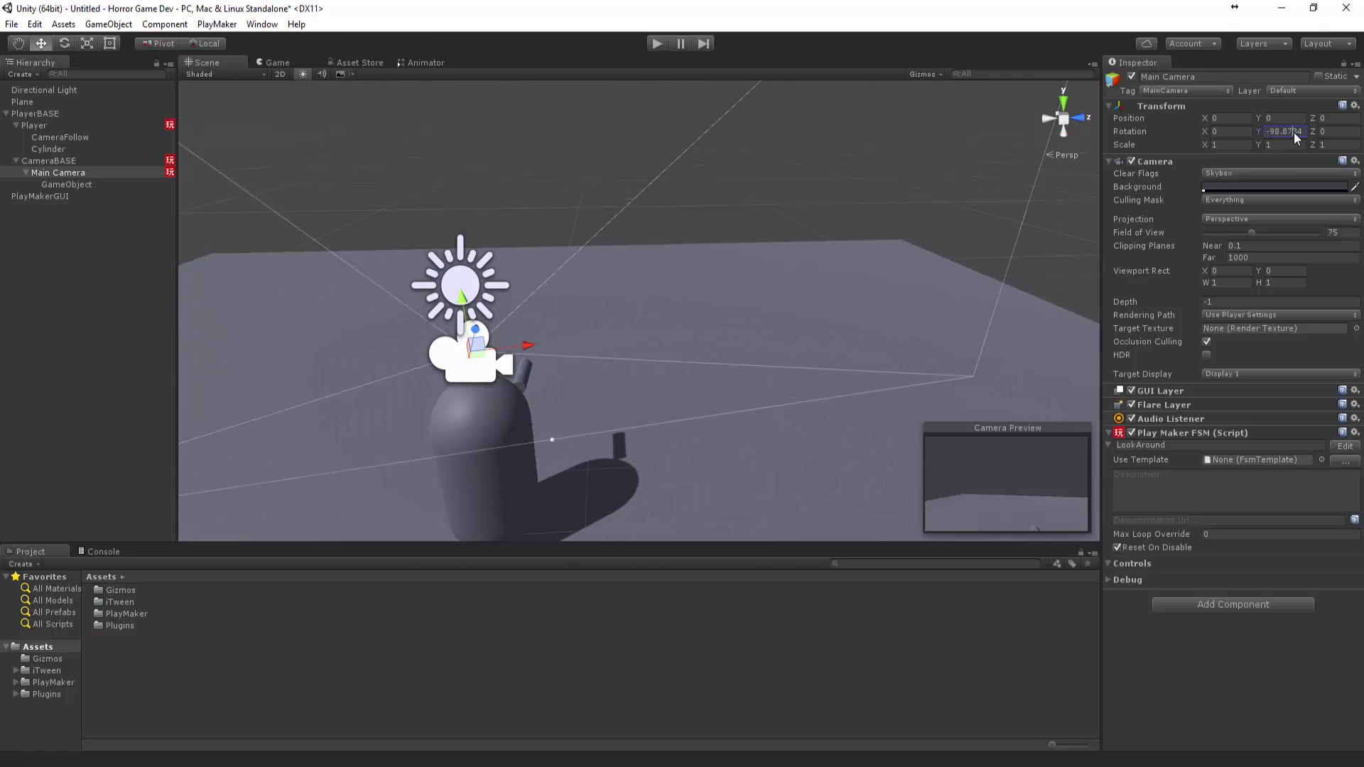
{"action": "type", "text": "-90"}
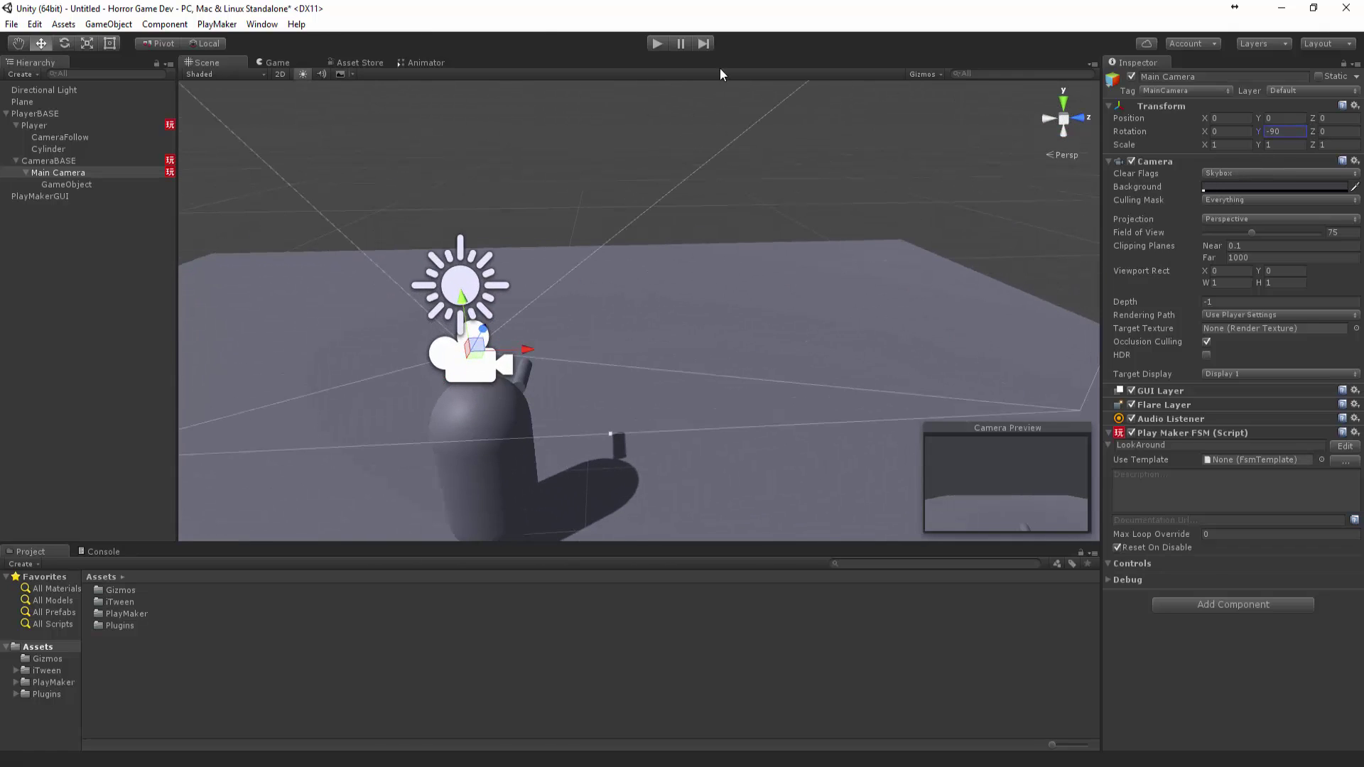
{"action": "left_click", "coordinate": [657, 43]}
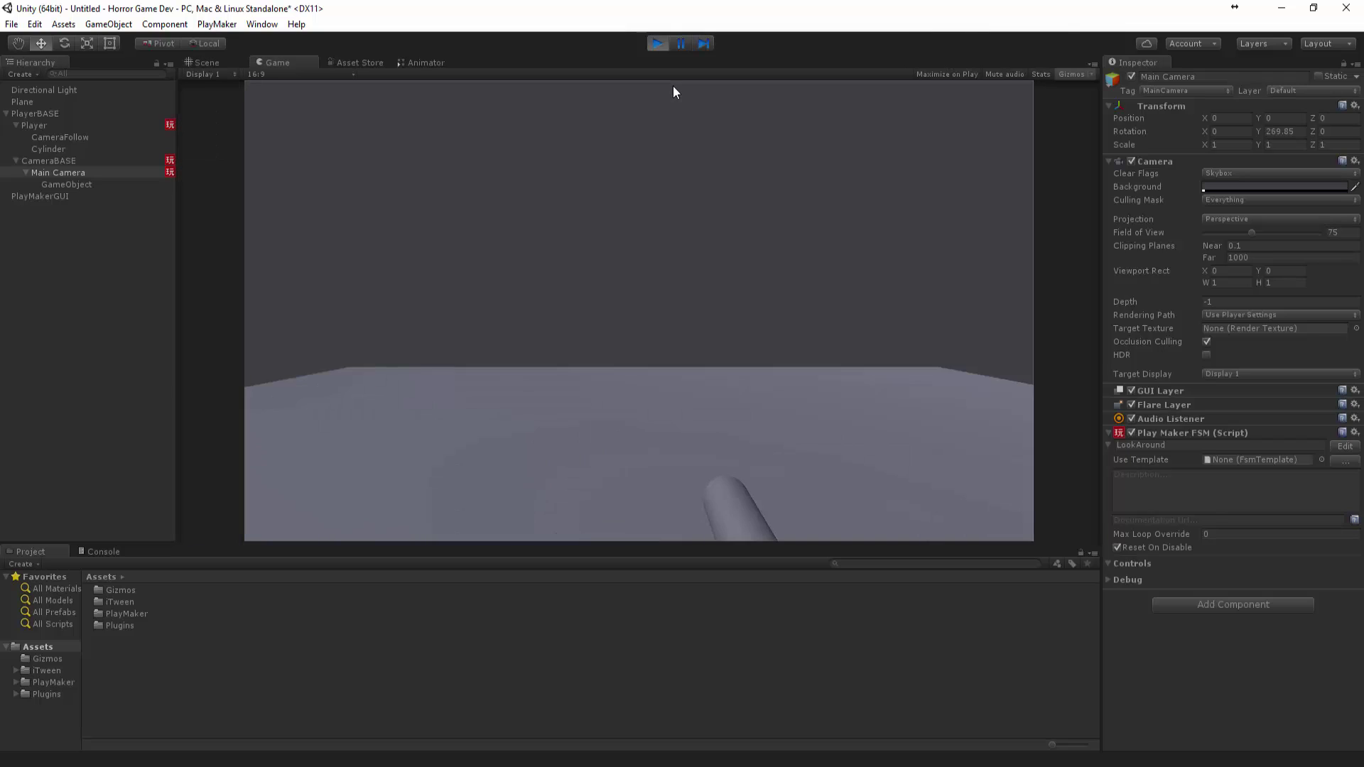
{"action": "left_click", "coordinate": [659, 44]}
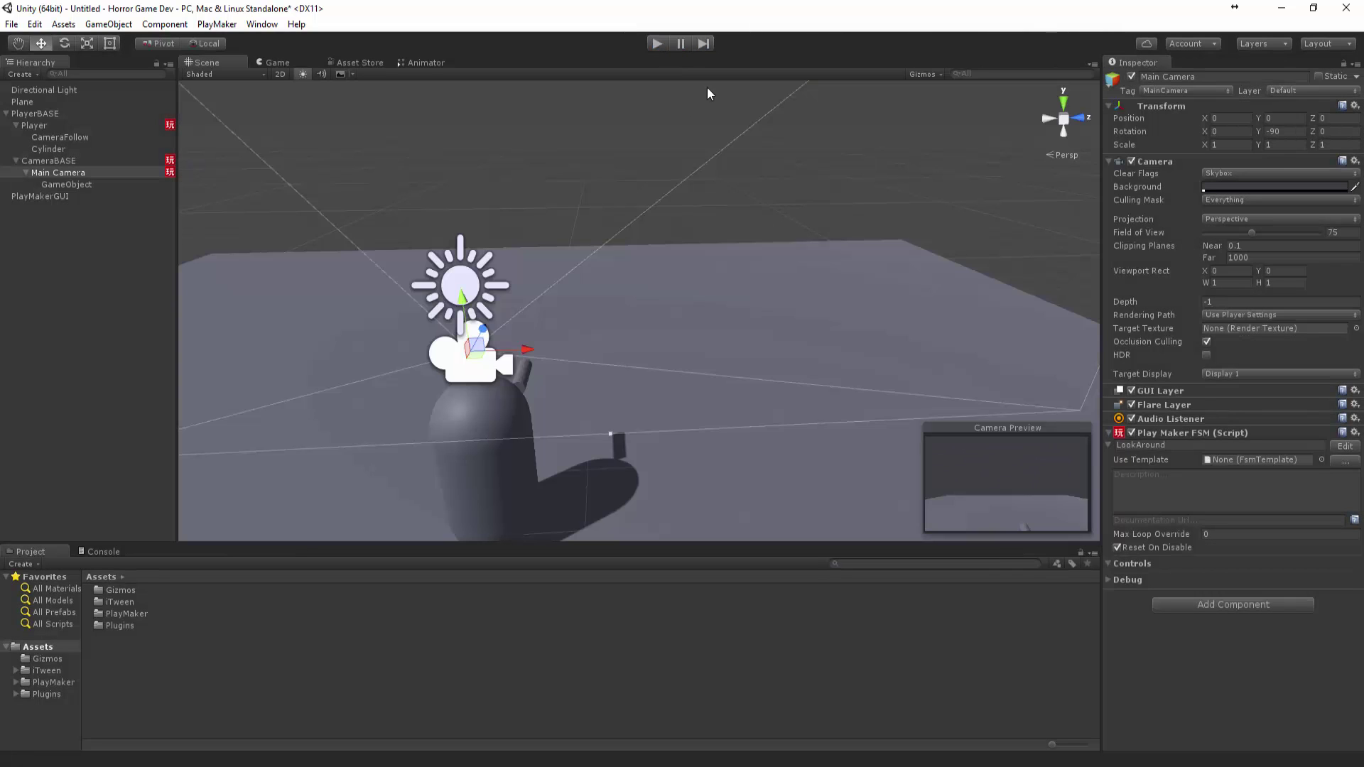
Add a second PlayMaker FSM component to Player and open it for editing.
{"action": "scroll", "coordinate": [518, 364], "scroll_direction": "up", "scroll_amount": 2}
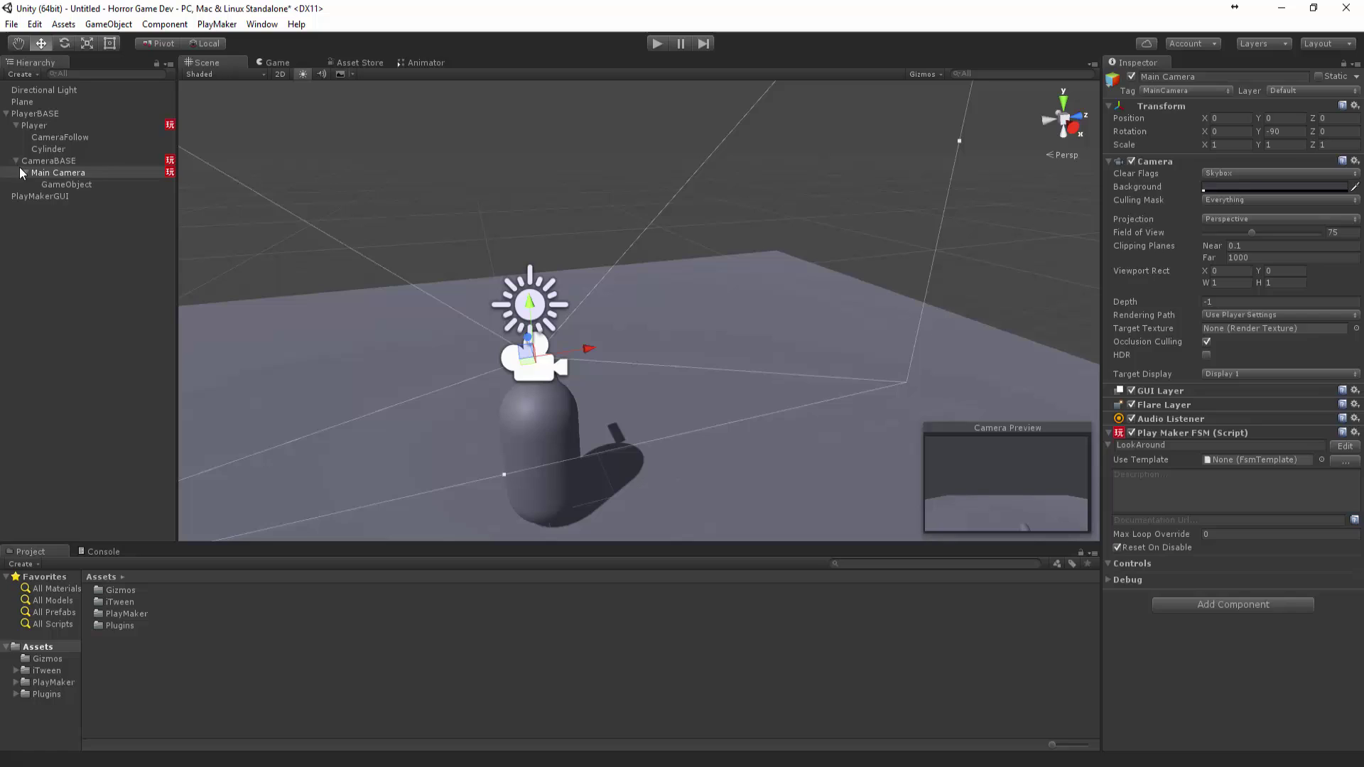
{"action": "left_click", "coordinate": [71, 184]}
{"action": "left_click_drag", "start_coordinate": [449, 317], "coordinate": [551, 297], "text": "alt"}
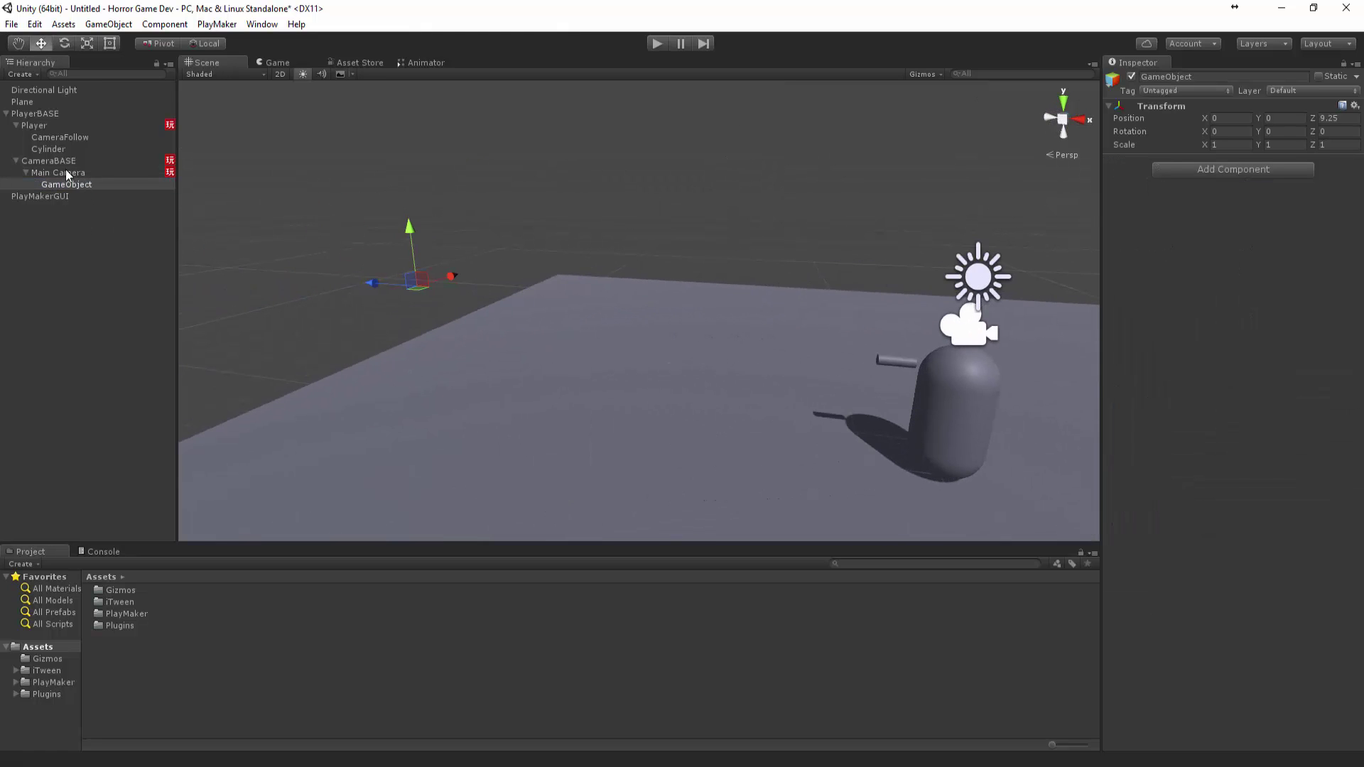
{"action": "left_click", "coordinate": [50, 125]}
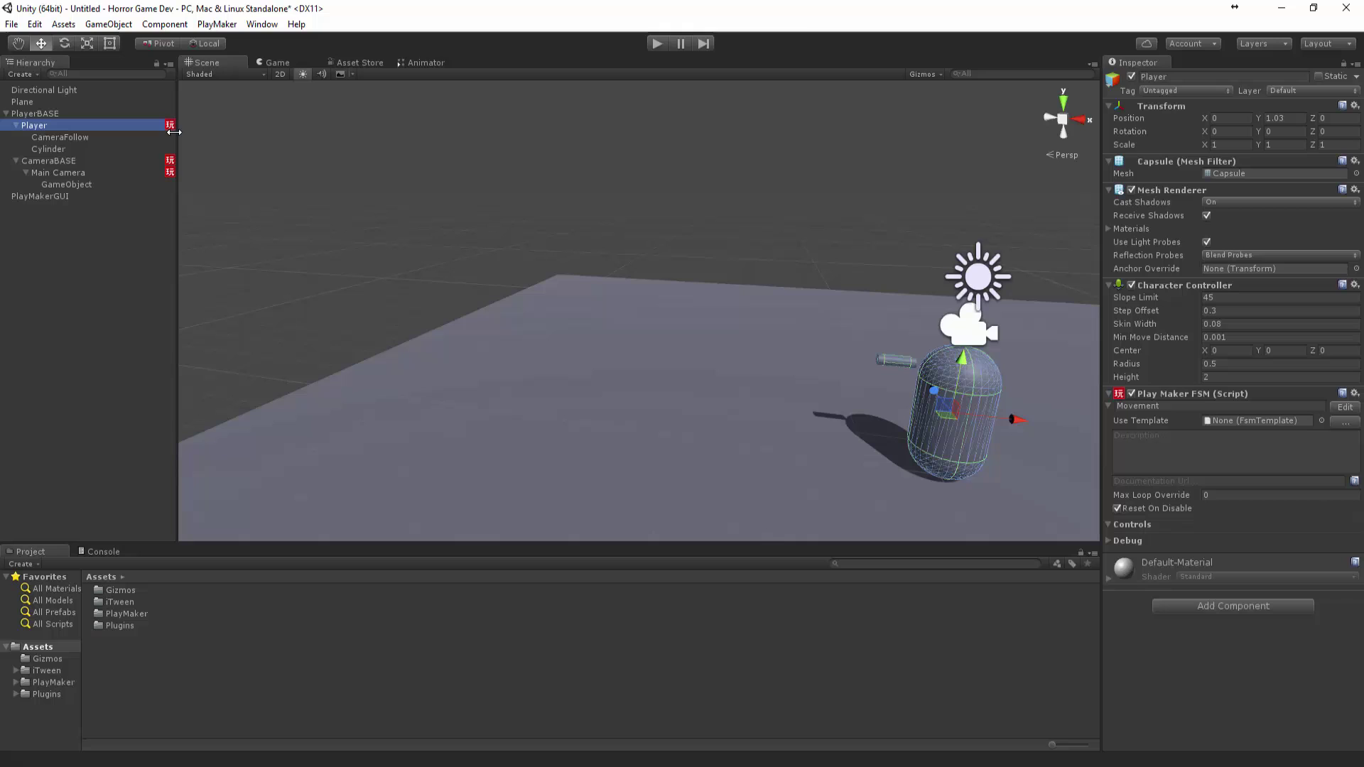
{"action": "left_click", "coordinate": [1221, 604]}
{"action": "key", "text": "Down"}
{"action": "key", "text": "Return"}
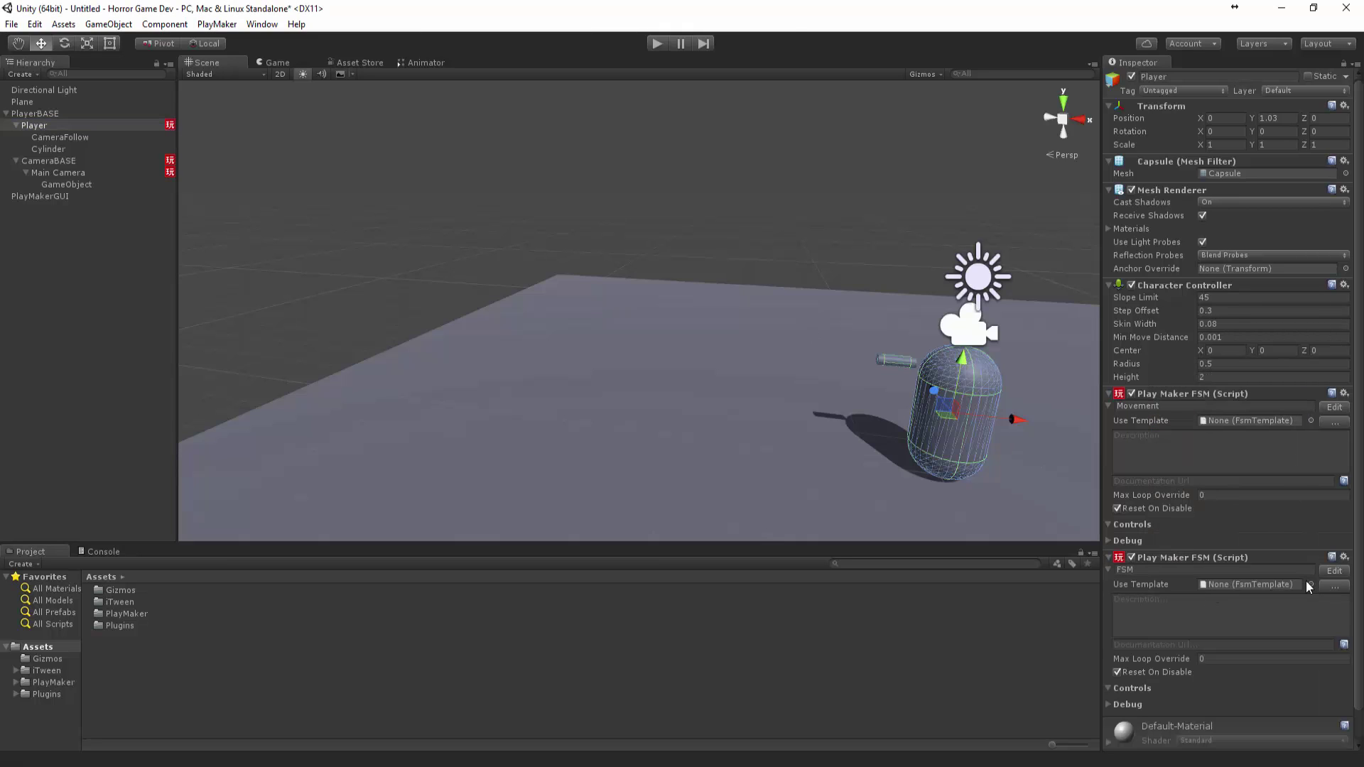
{"action": "left_click", "coordinate": [1329, 571]}
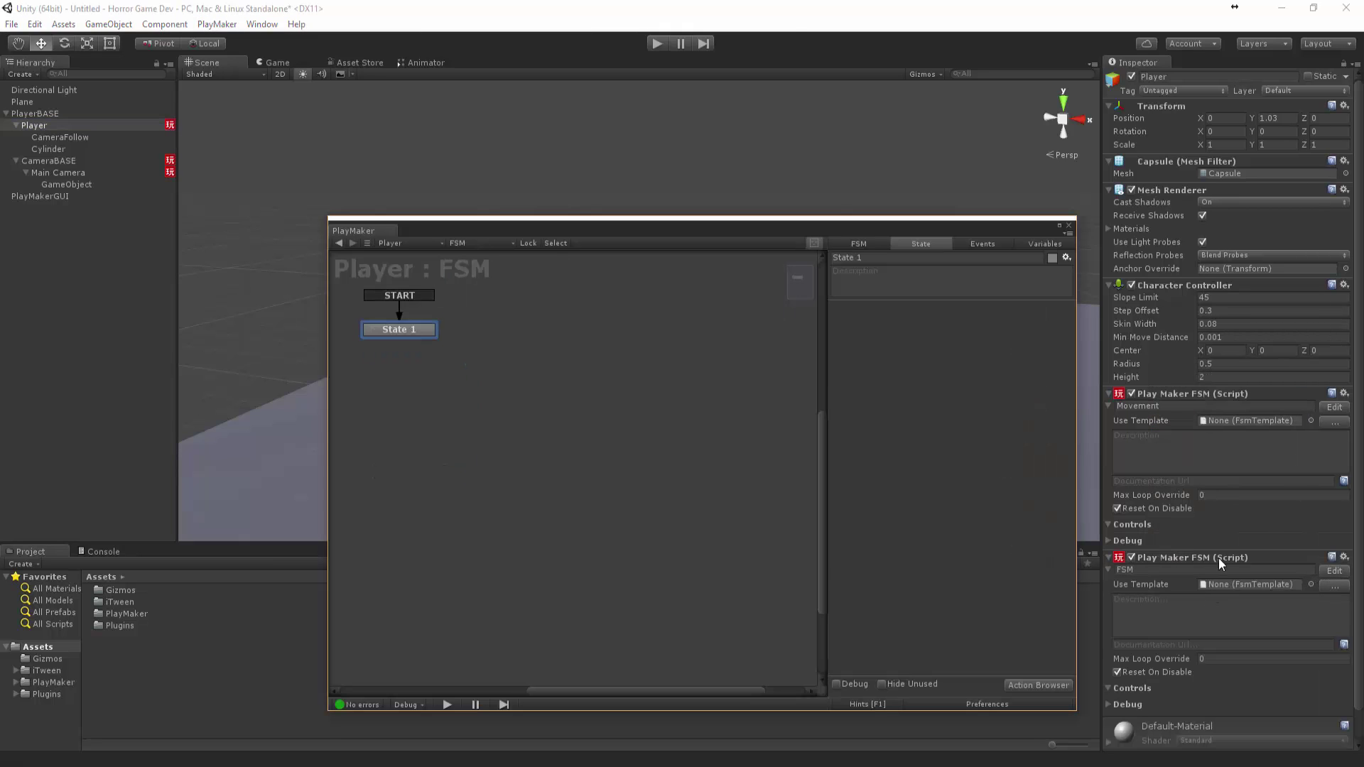
Add a Smooth Look At action to State 1 and make the Main Camera's empty child its target object.
{"action": "left_click", "coordinate": [1042, 684]}
{"action": "type", "text": "Look"}
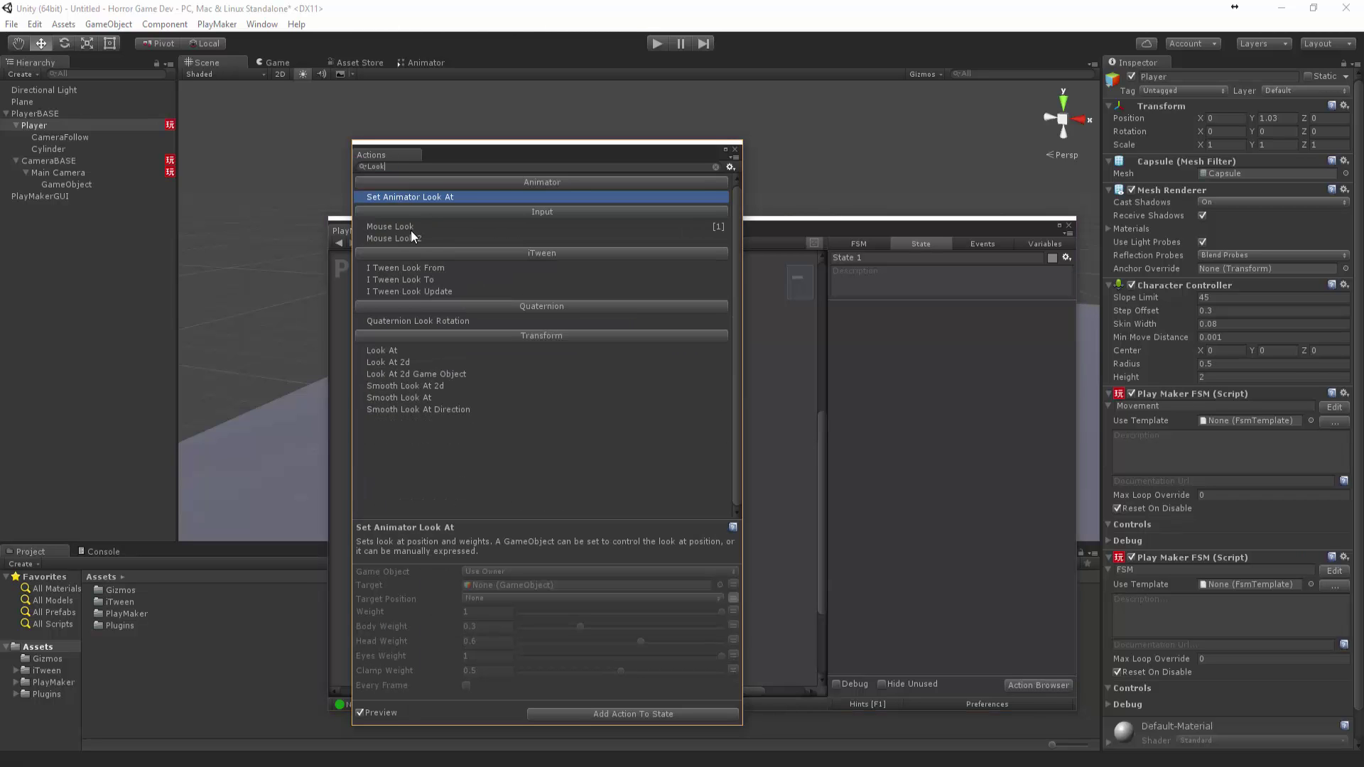
{"action": "left_click", "coordinate": [409, 398]}
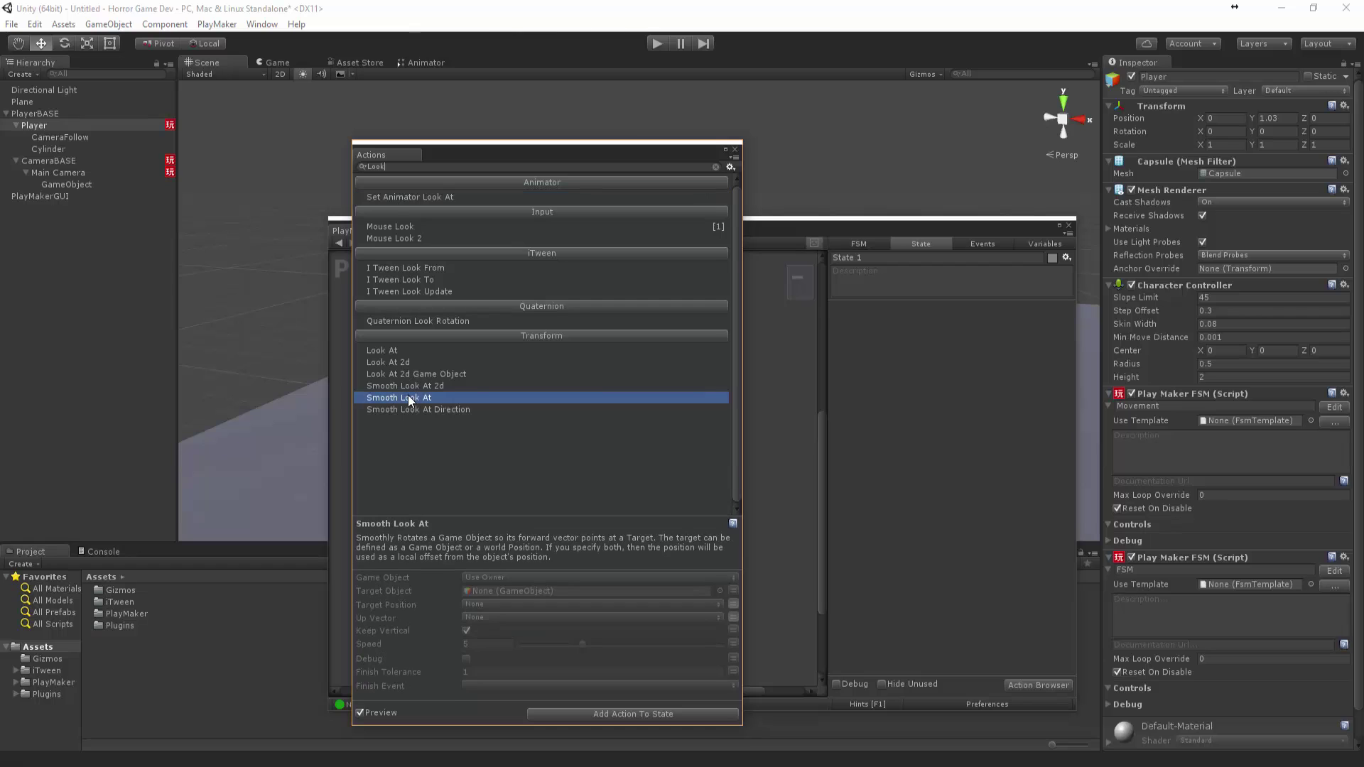
{"action": "double_click", "coordinate": [409, 398]}
{"action": "left_click", "coordinate": [735, 151]}
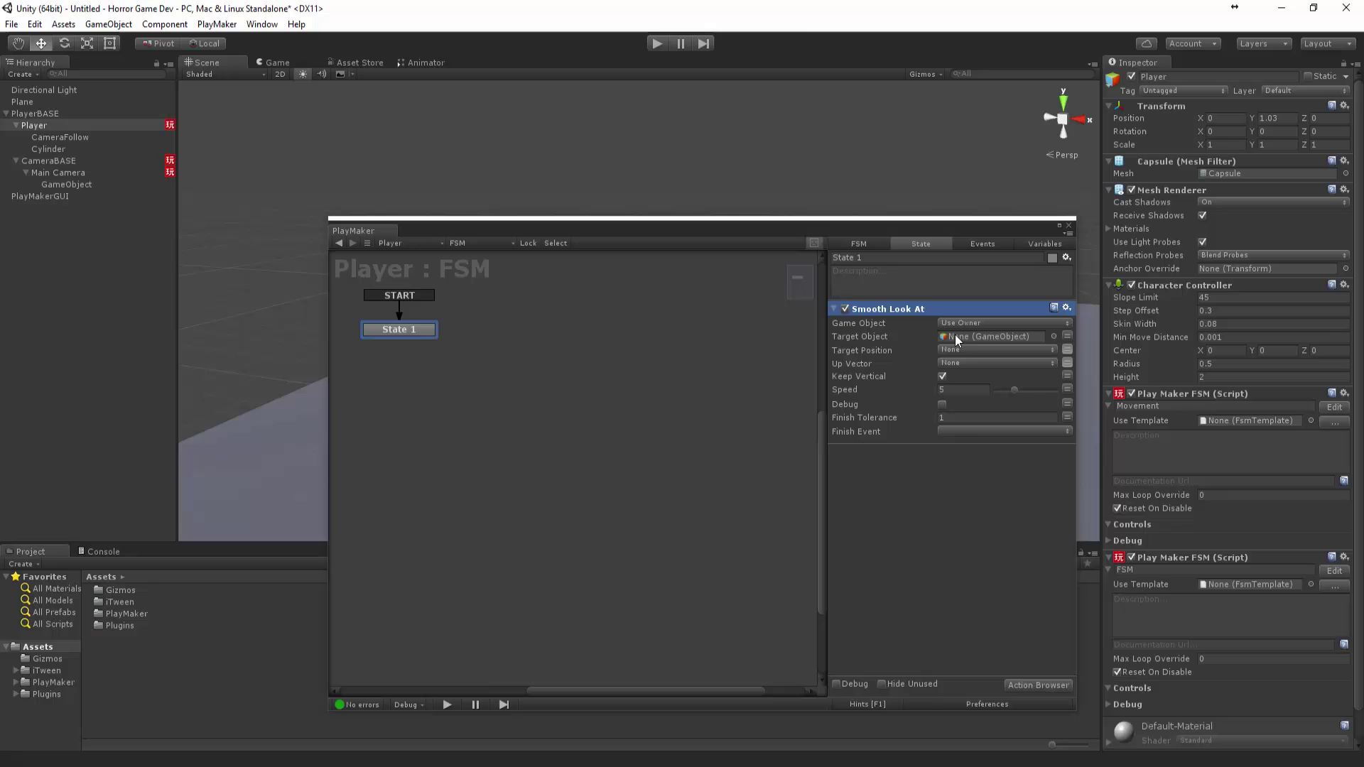
{"action": "left_click_drag", "start_coordinate": [57, 194], "coordinate": [732, 295]}
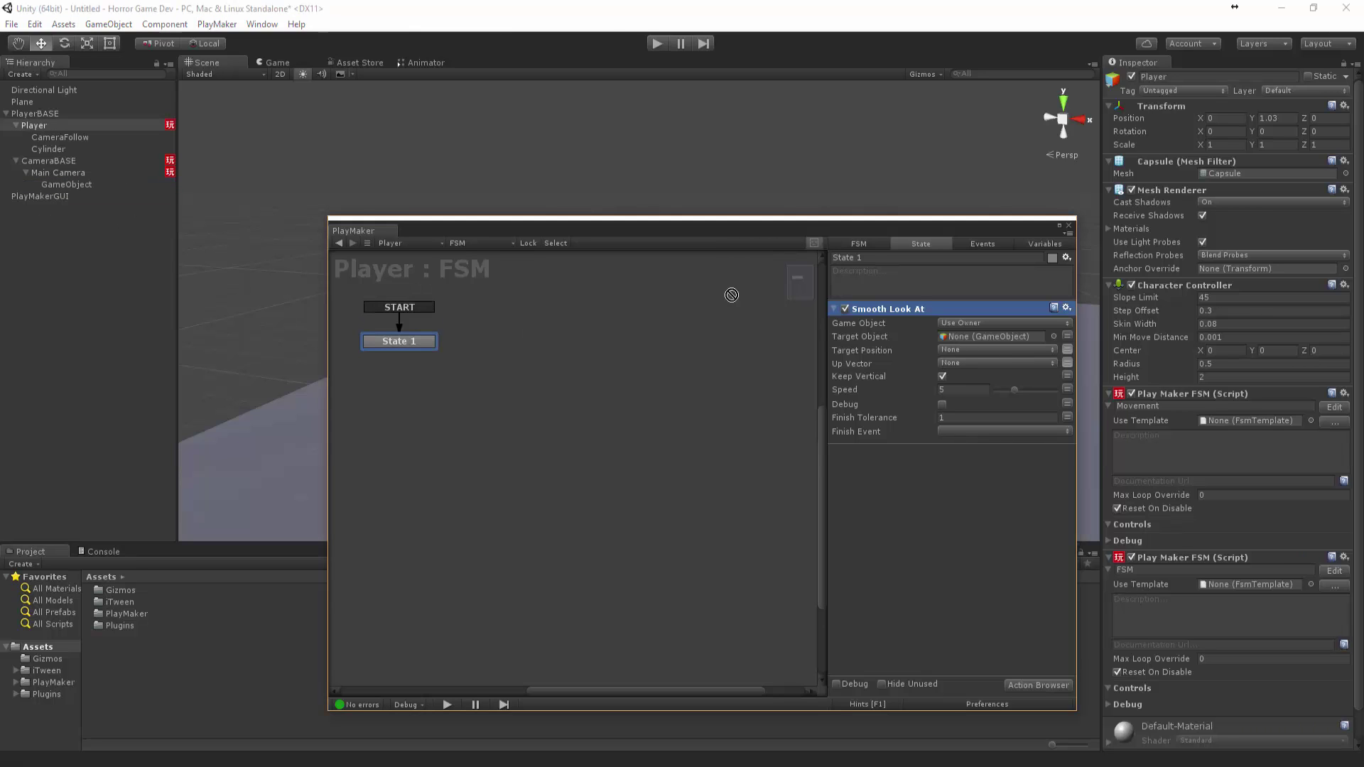
{"action": "left_click_drag", "start_coordinate": [968, 341], "coordinate": [970, 342]}
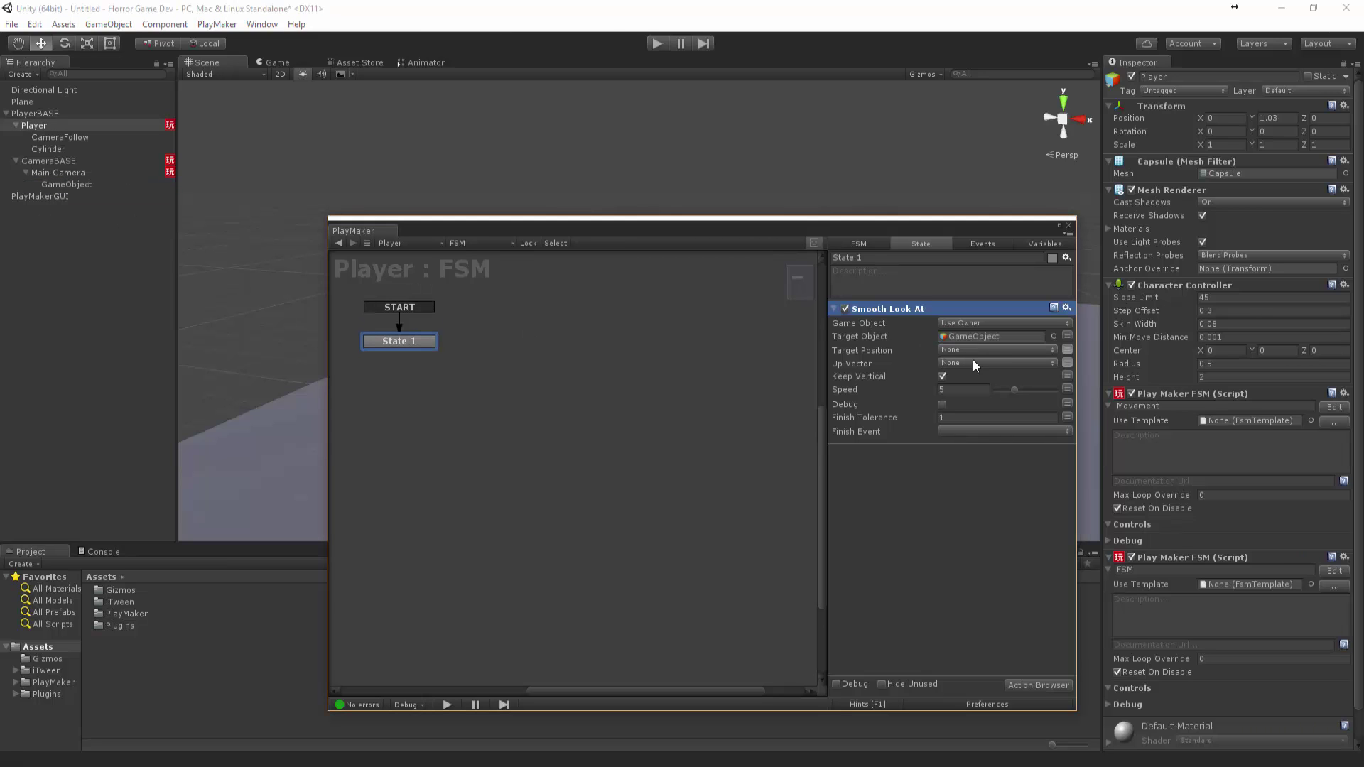
Rename the empty object under Main Camera to Front_Cam and return to the Player's new FSM.
{"action": "left_click", "coordinate": [70, 187]}
{"action": "left_click", "coordinate": [69, 186]}
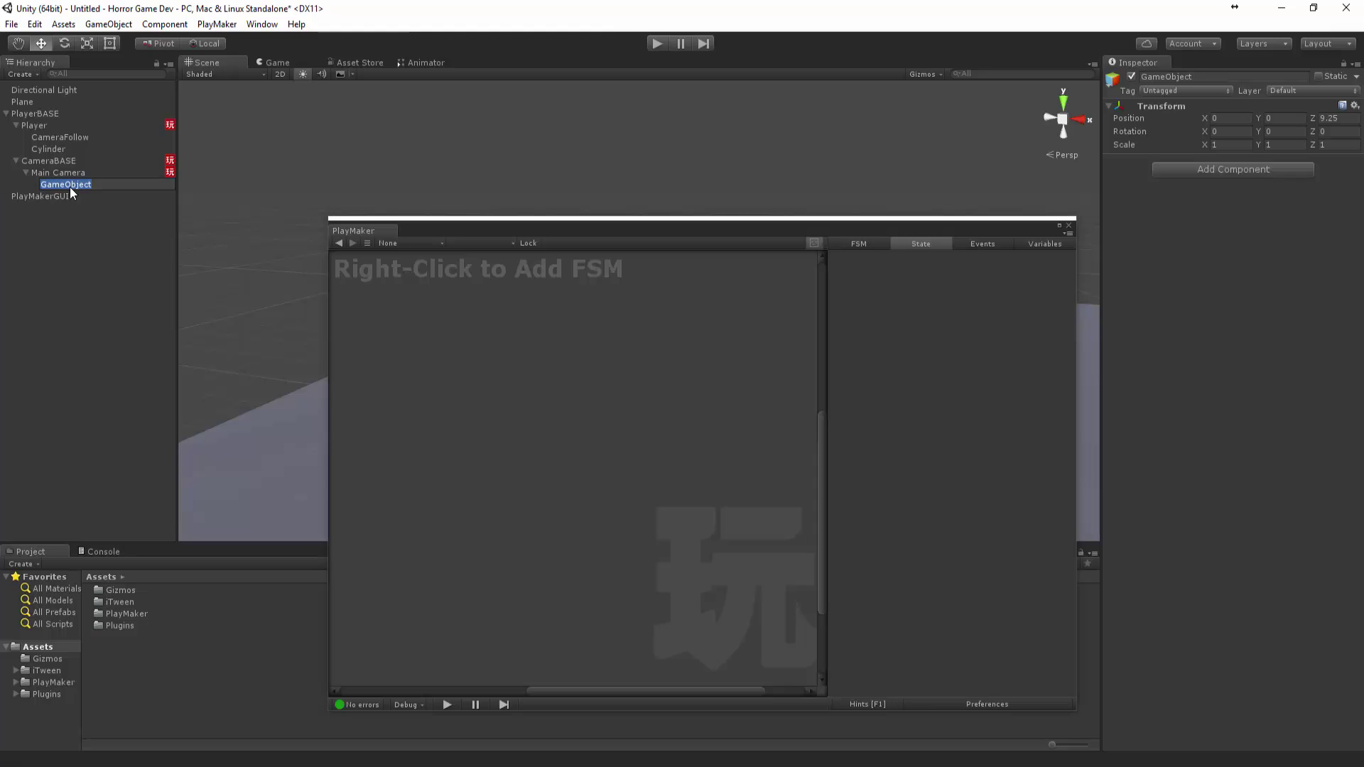
{"action": "type", "text": "Front_Cam"}
{"action": "key", "text": "Return"}
{"action": "left_click", "coordinate": [49, 126]}
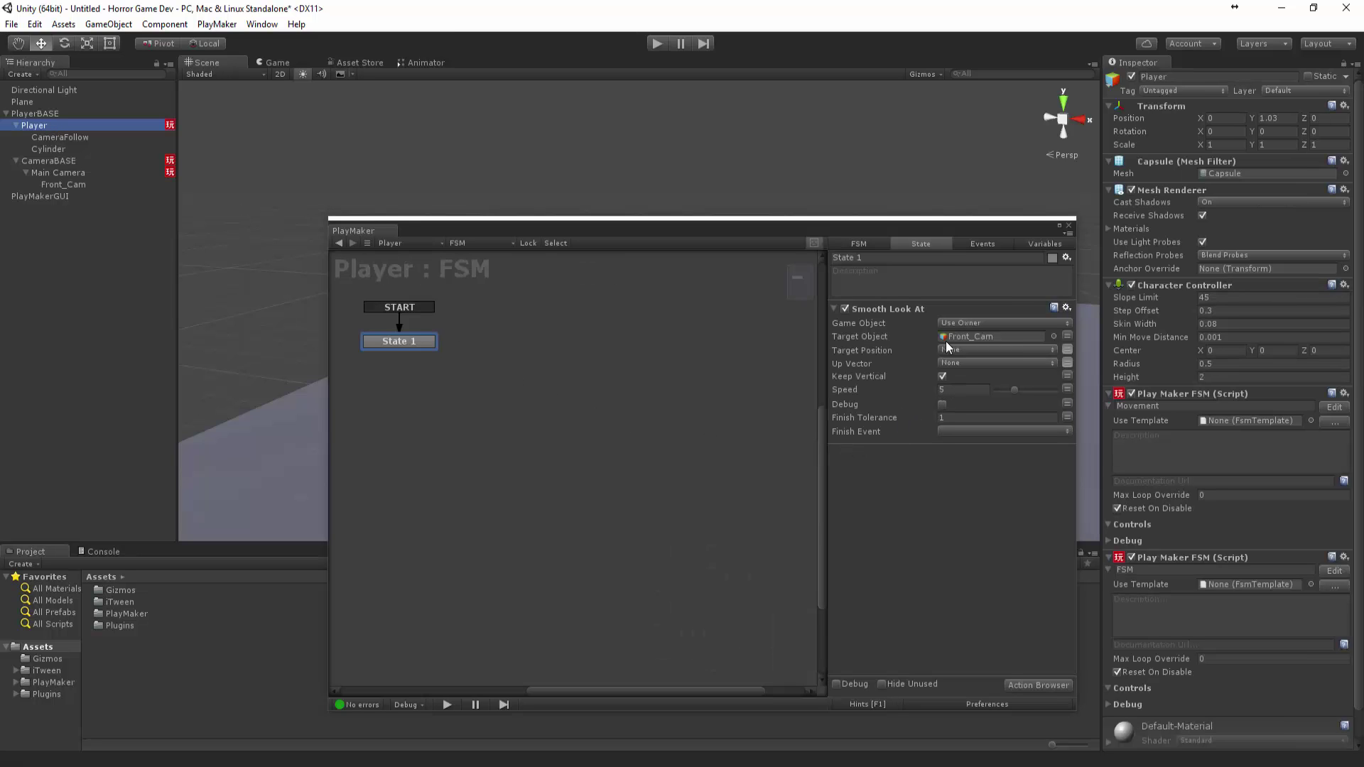
Set the Smooth Look At finish tolerance to 0, close the FSM editor and test the player in play mode.
{"action": "left_click", "coordinate": [989, 416]}
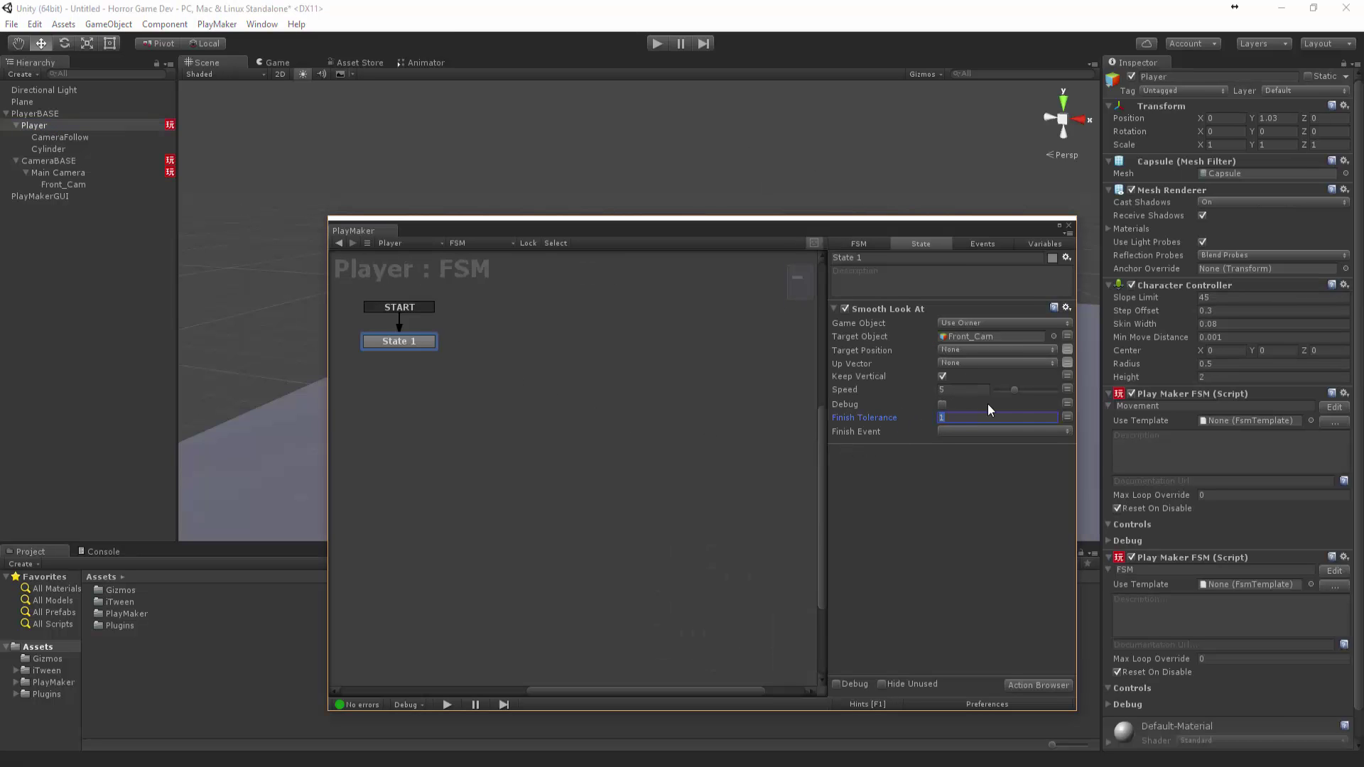
{"action": "type", "text": "0"}
{"action": "left_click", "coordinate": [1069, 226]}
{"action": "left_click", "coordinate": [658, 43]}
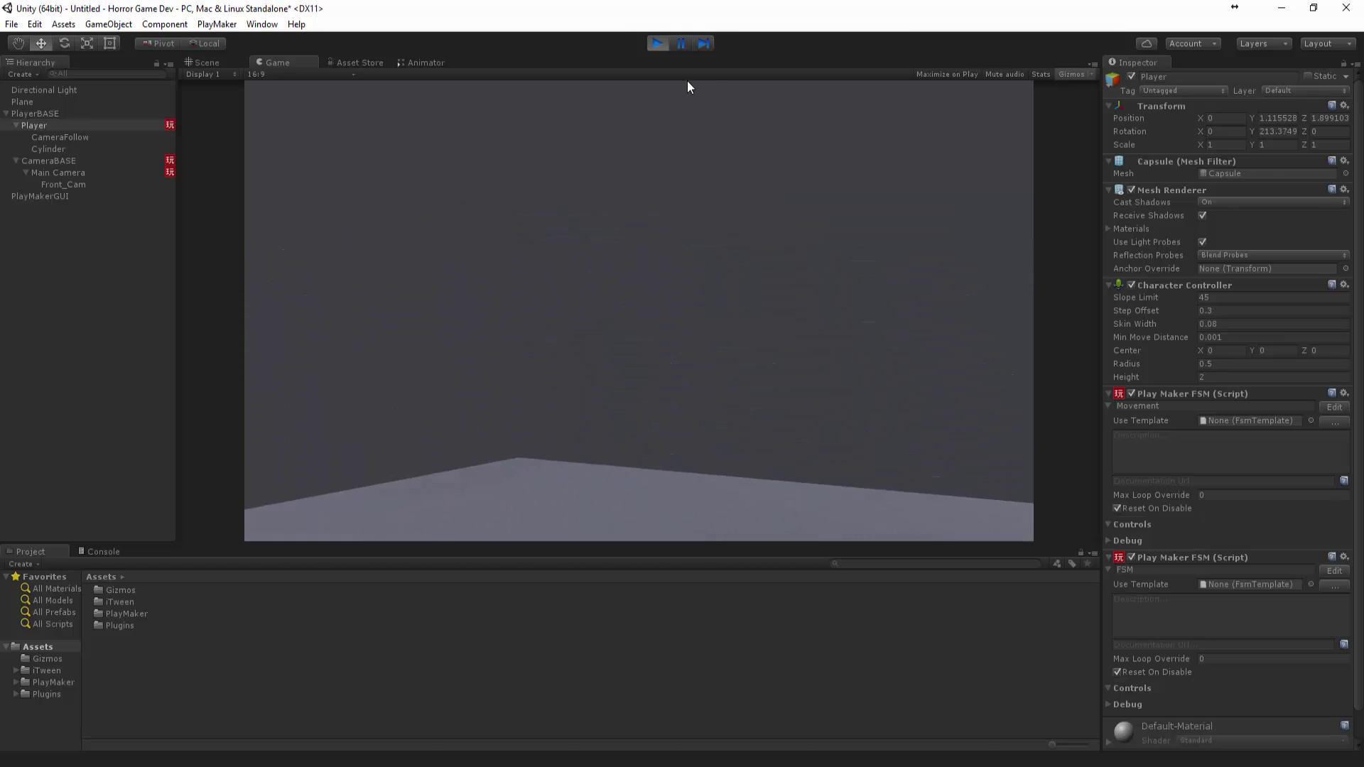
{"action": "left_click", "coordinate": [655, 44]}
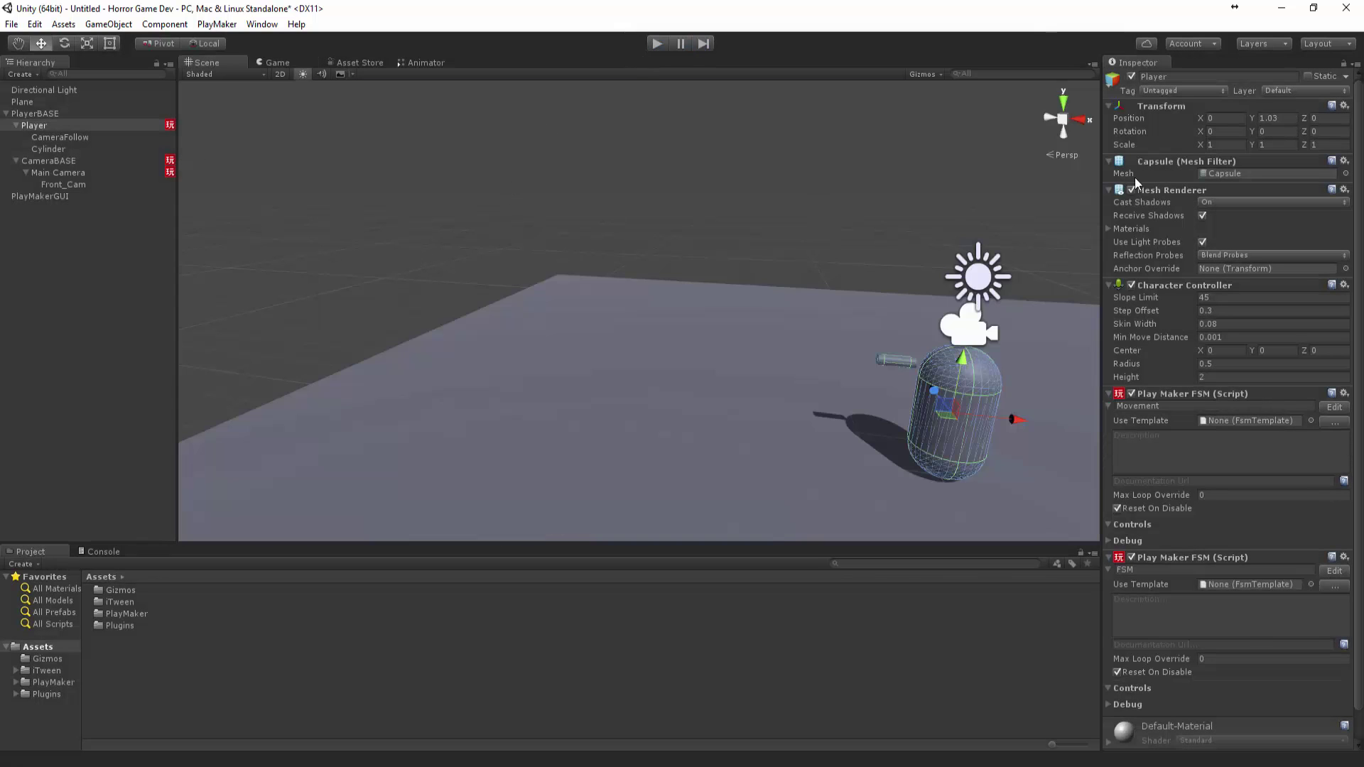
Set the Main Camera's Y rotation to 0.
{"action": "left_click", "coordinate": [64, 160]}
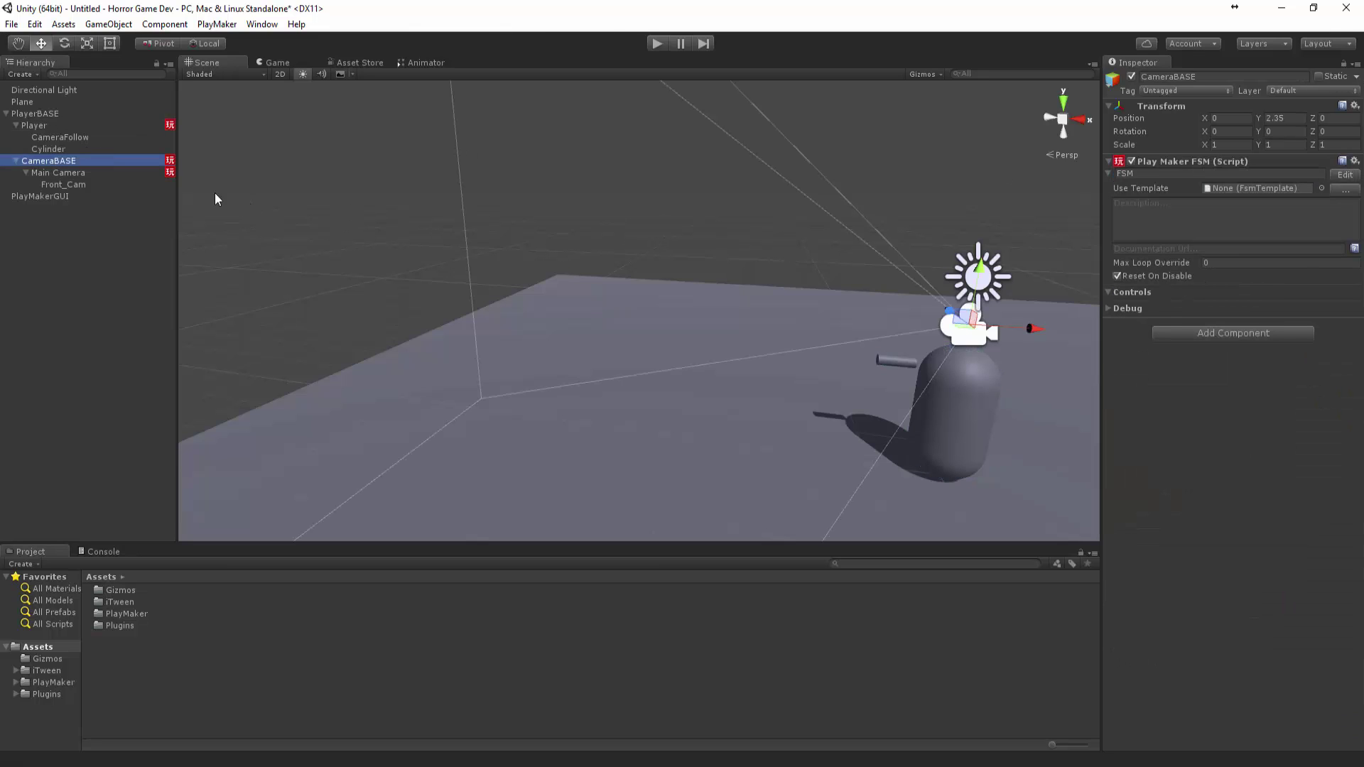
{"action": "left_click", "coordinate": [96, 173]}
{"action": "left_click", "coordinate": [1275, 132]}
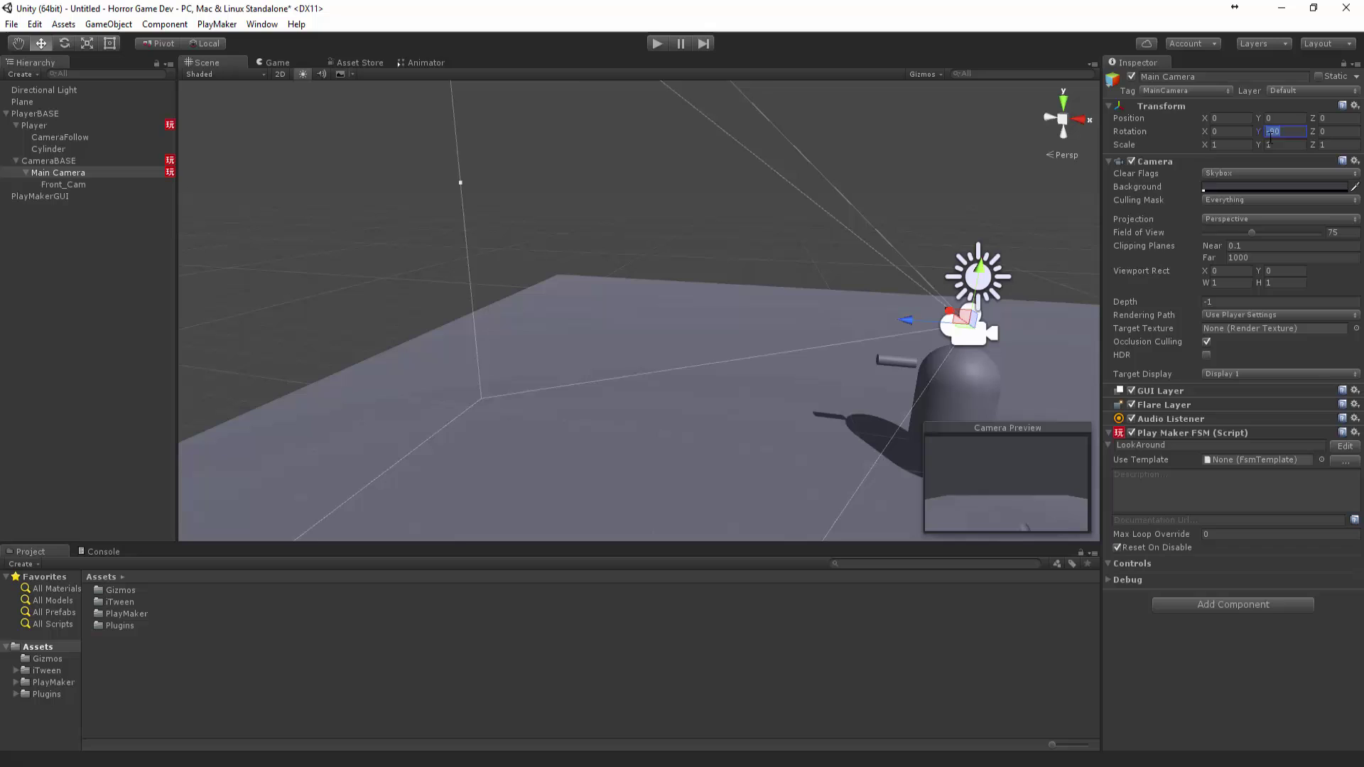
{"action": "type", "text": "0"}
Set CameraBASE's Y rotation to -90 and check the view in play mode.
{"action": "left_click", "coordinate": [99, 161]}
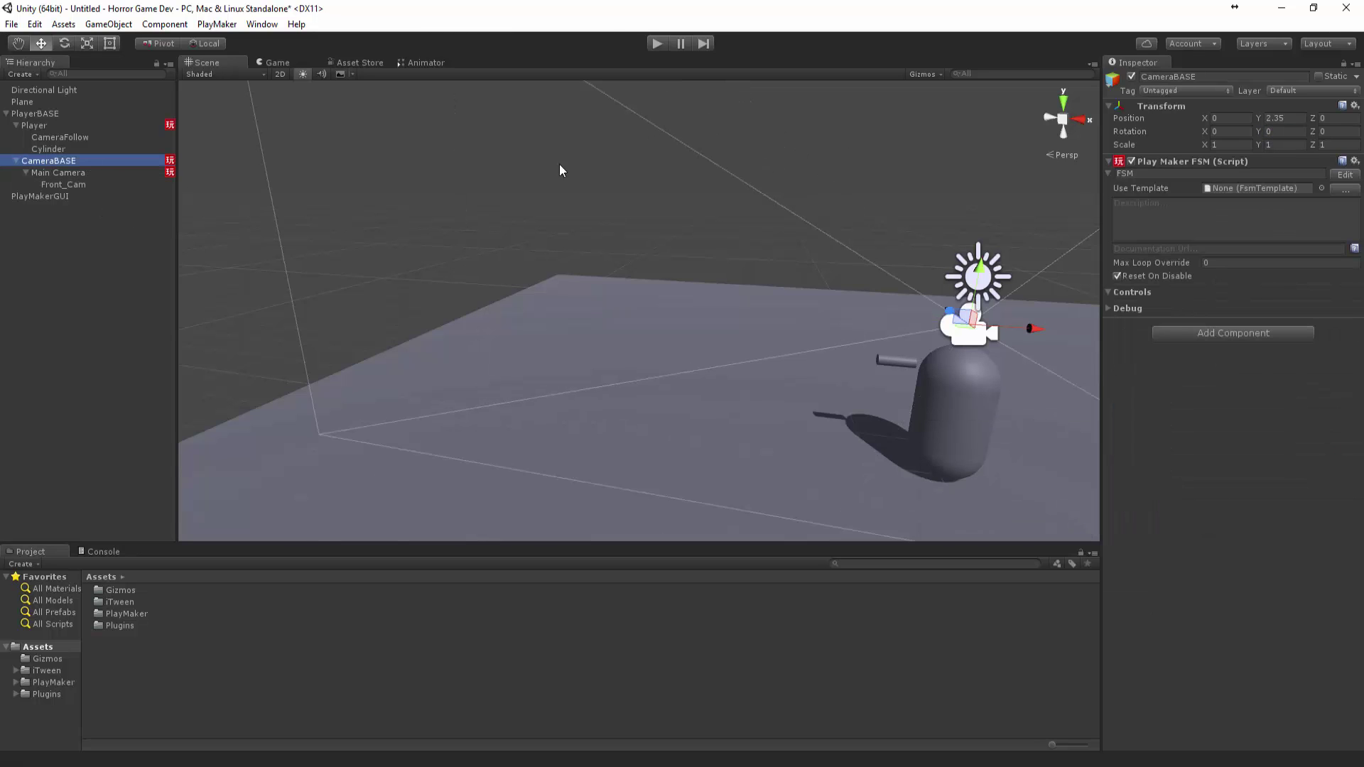
{"action": "left_click", "coordinate": [1287, 134]}
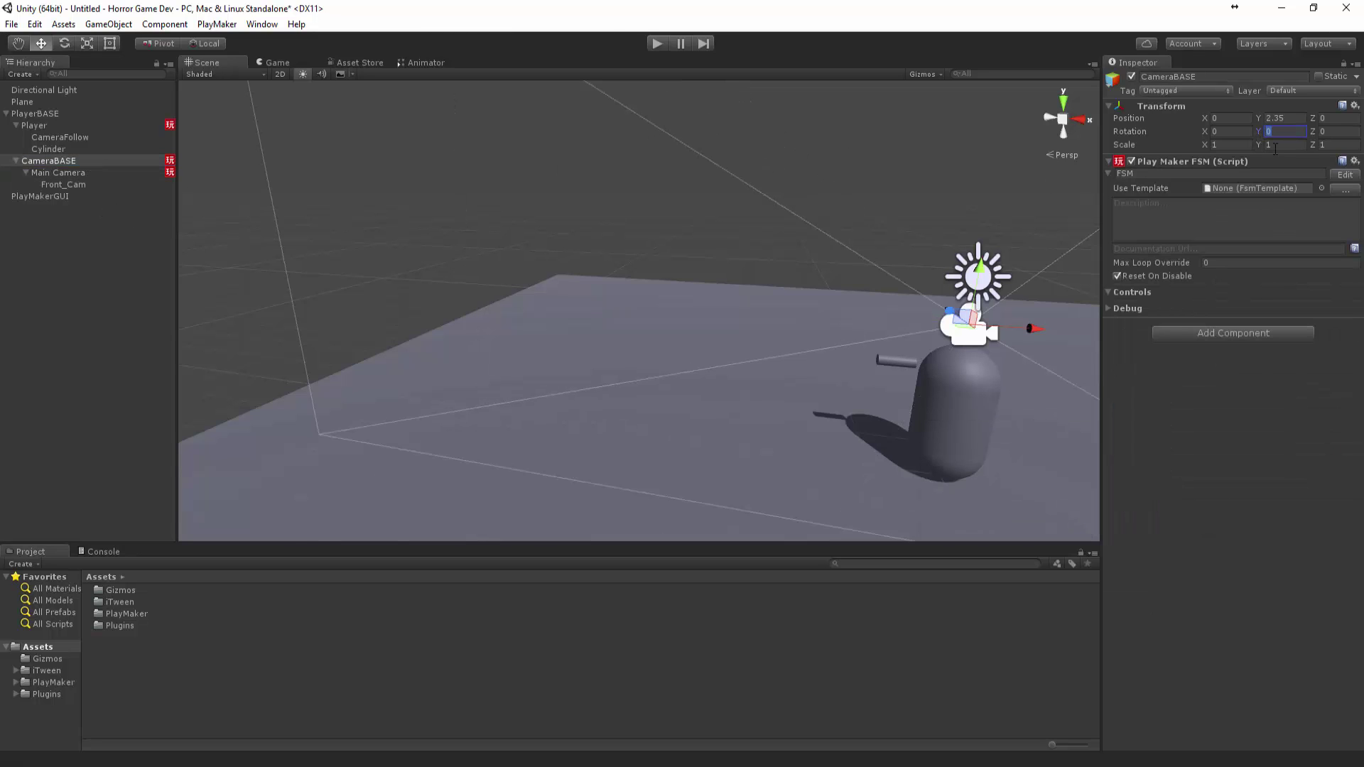
{"action": "type", "text": "-90"}
{"action": "key", "text": "Return"}
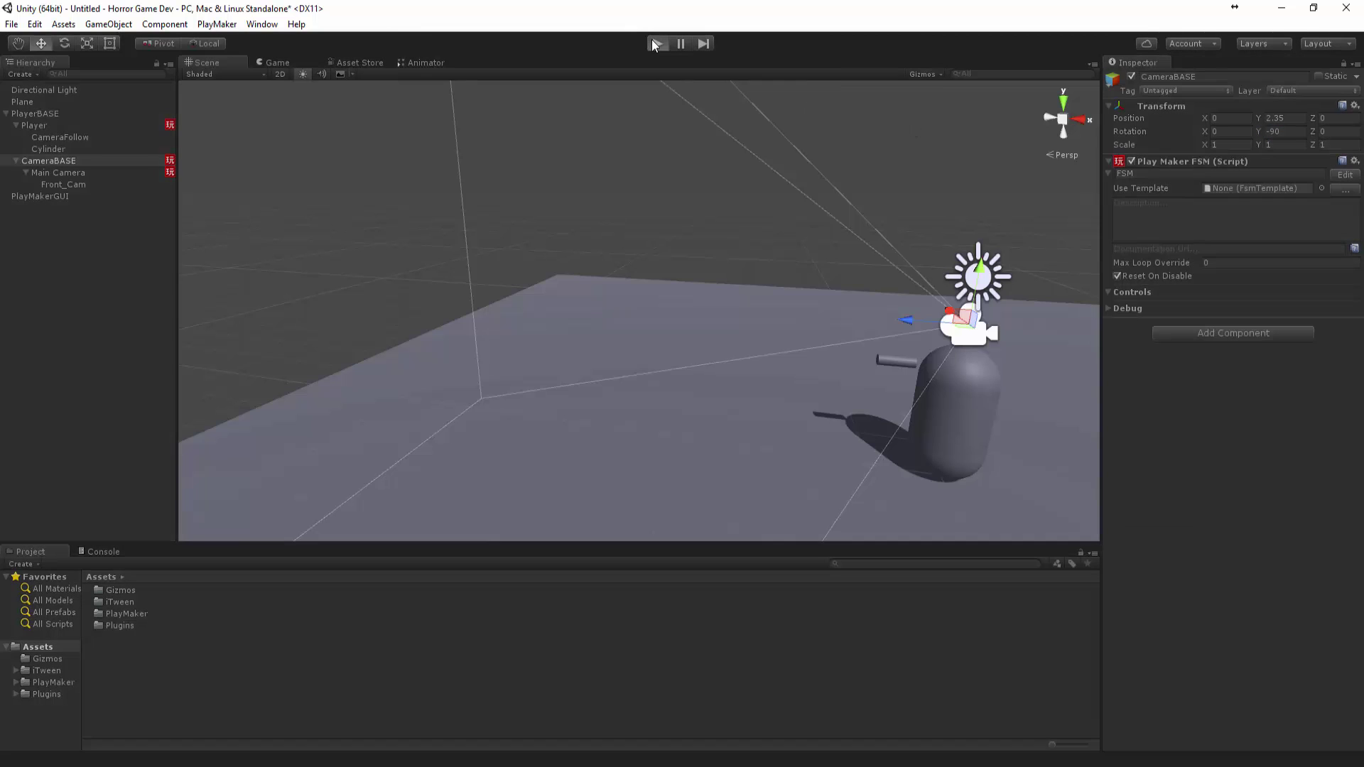
{"action": "left_click", "coordinate": [655, 44]}
{"action": "left_click", "coordinate": [653, 44]}
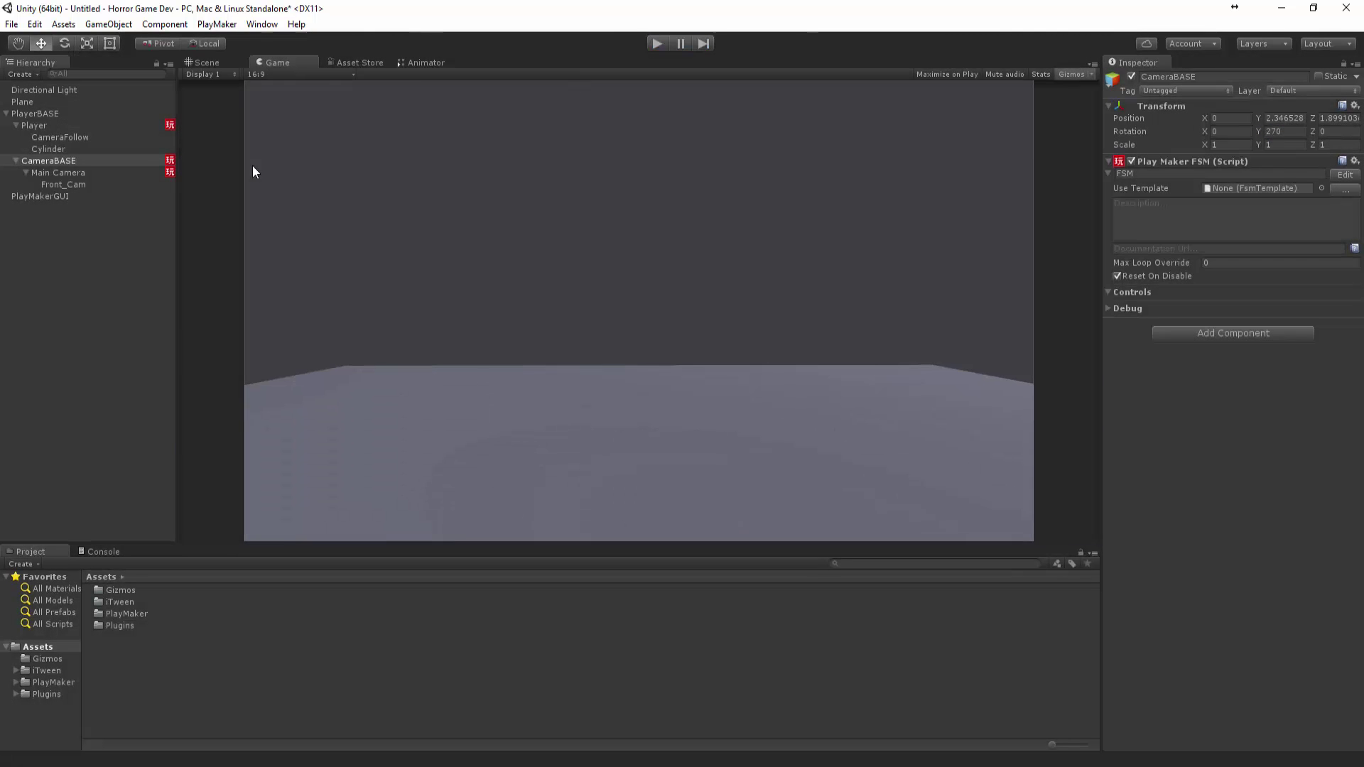
Set CameraFollow's Y rotation to -90 and test the scene in play mode.
{"action": "left_click", "coordinate": [67, 138]}
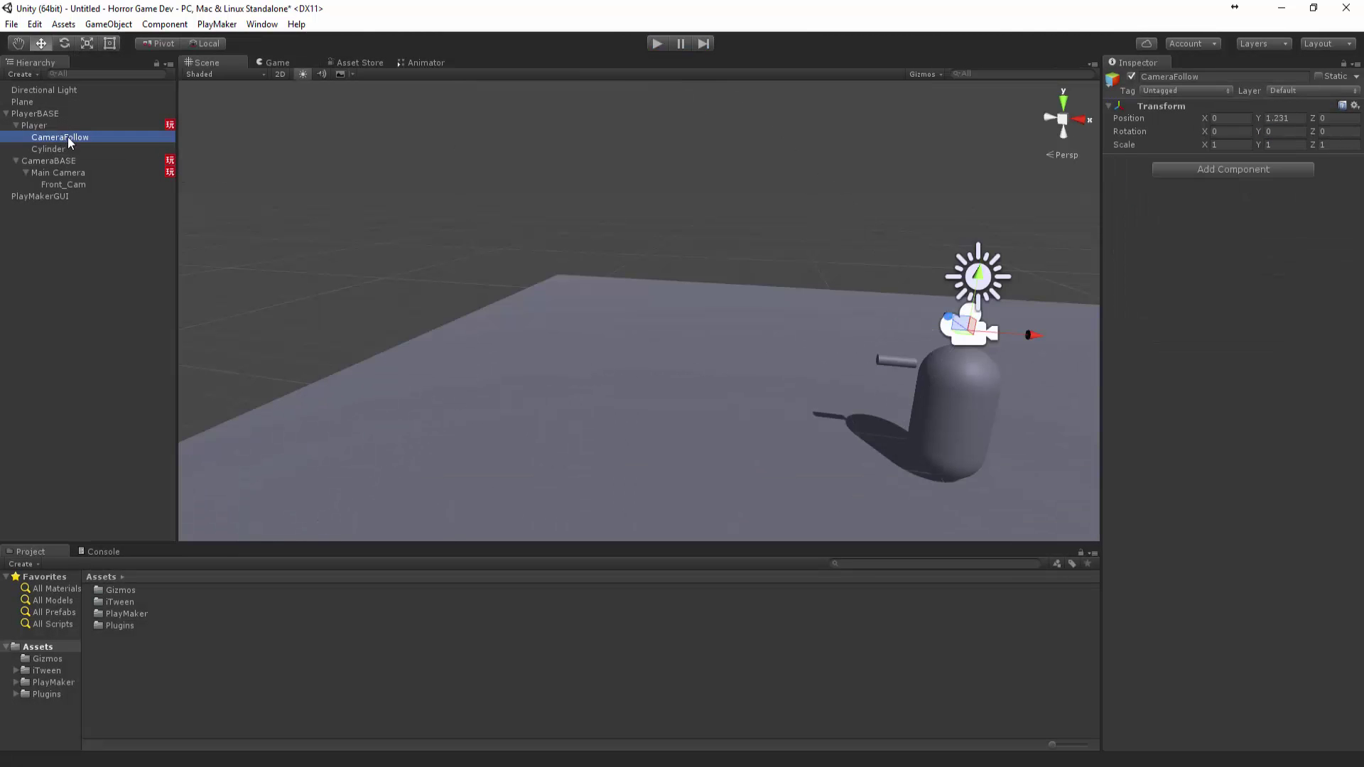
{"action": "left_click", "coordinate": [1281, 132]}
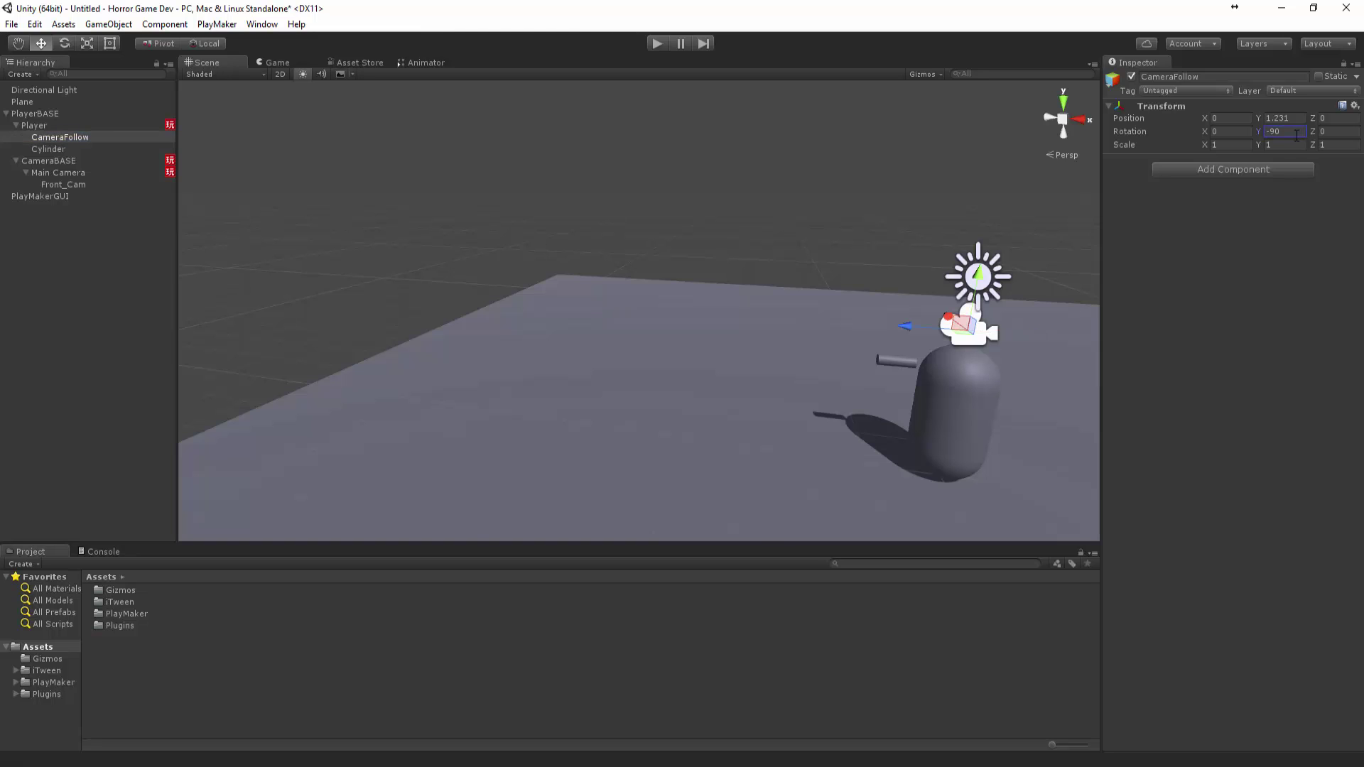
{"action": "left_click", "coordinate": [49, 124]}
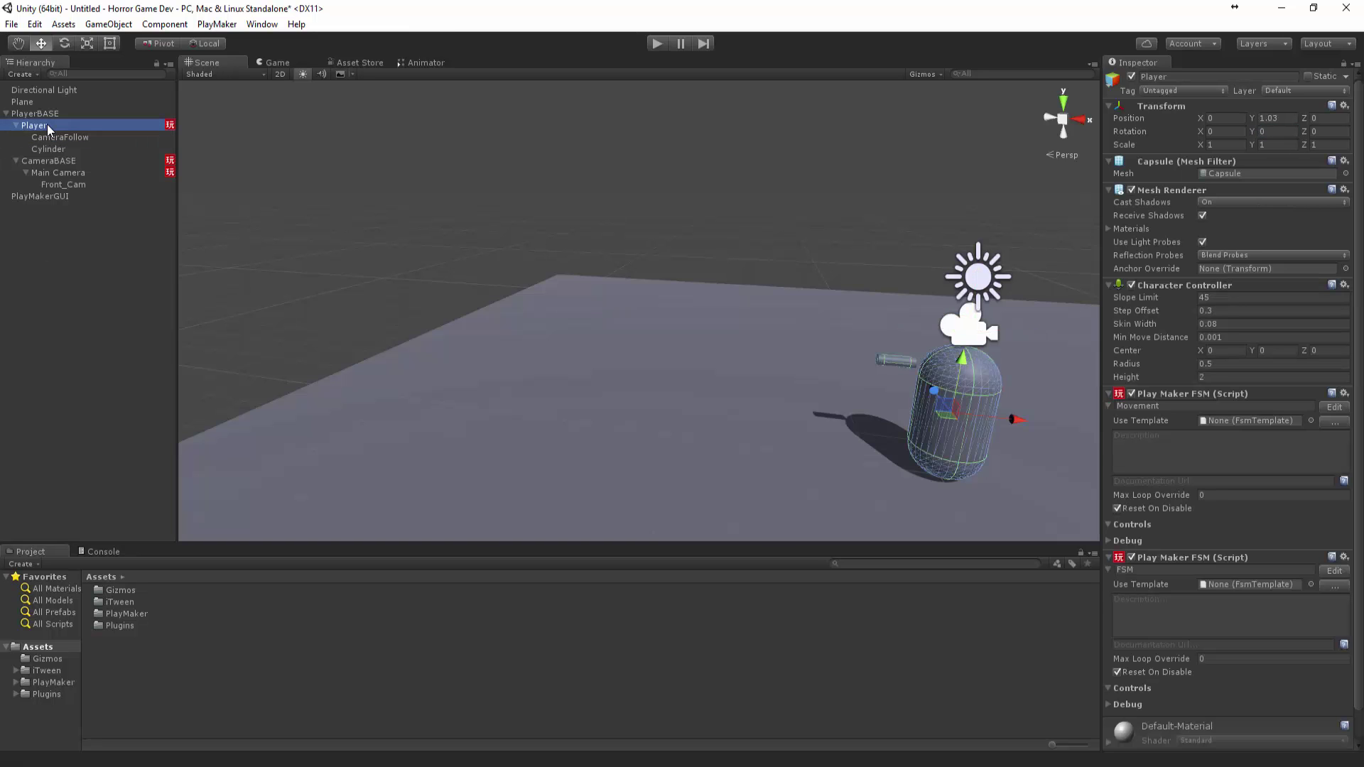
{"action": "left_click", "coordinate": [45, 113]}
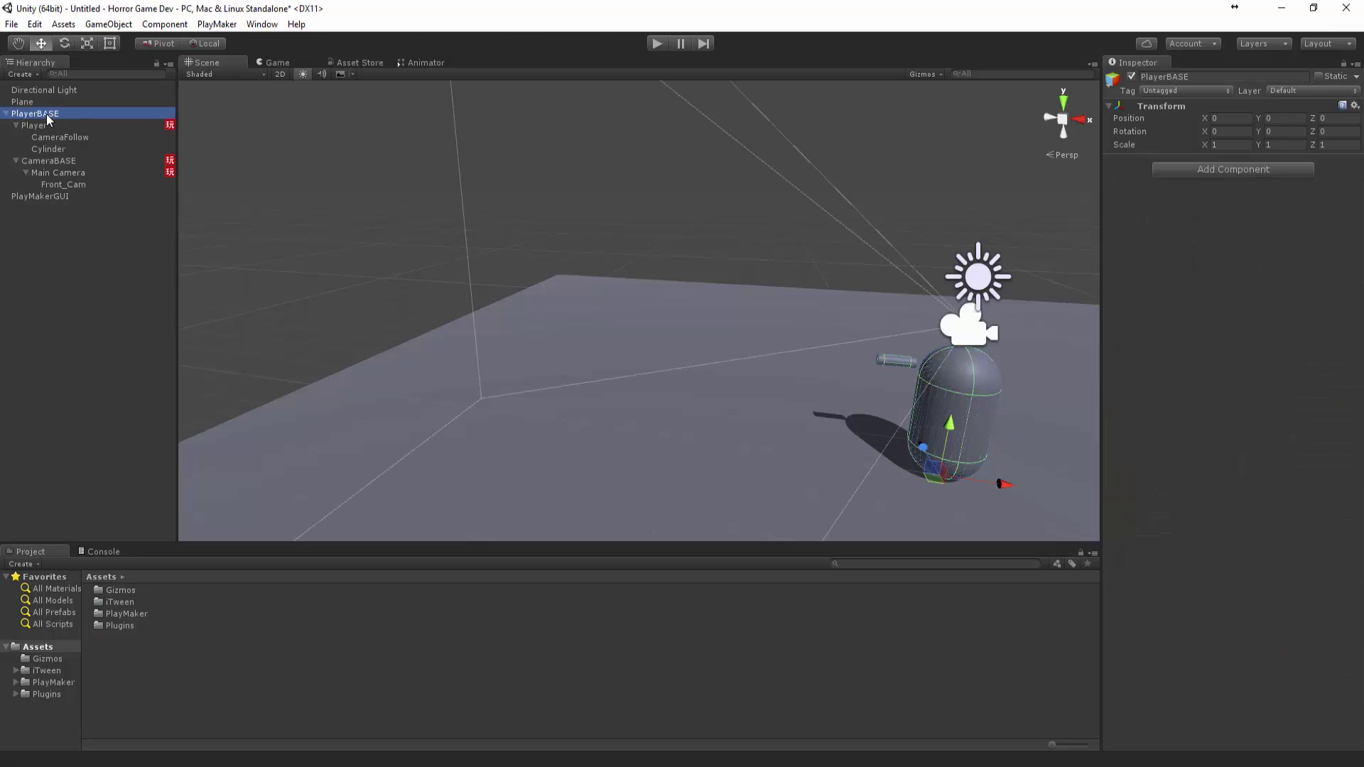
{"action": "left_click", "coordinate": [658, 44]}
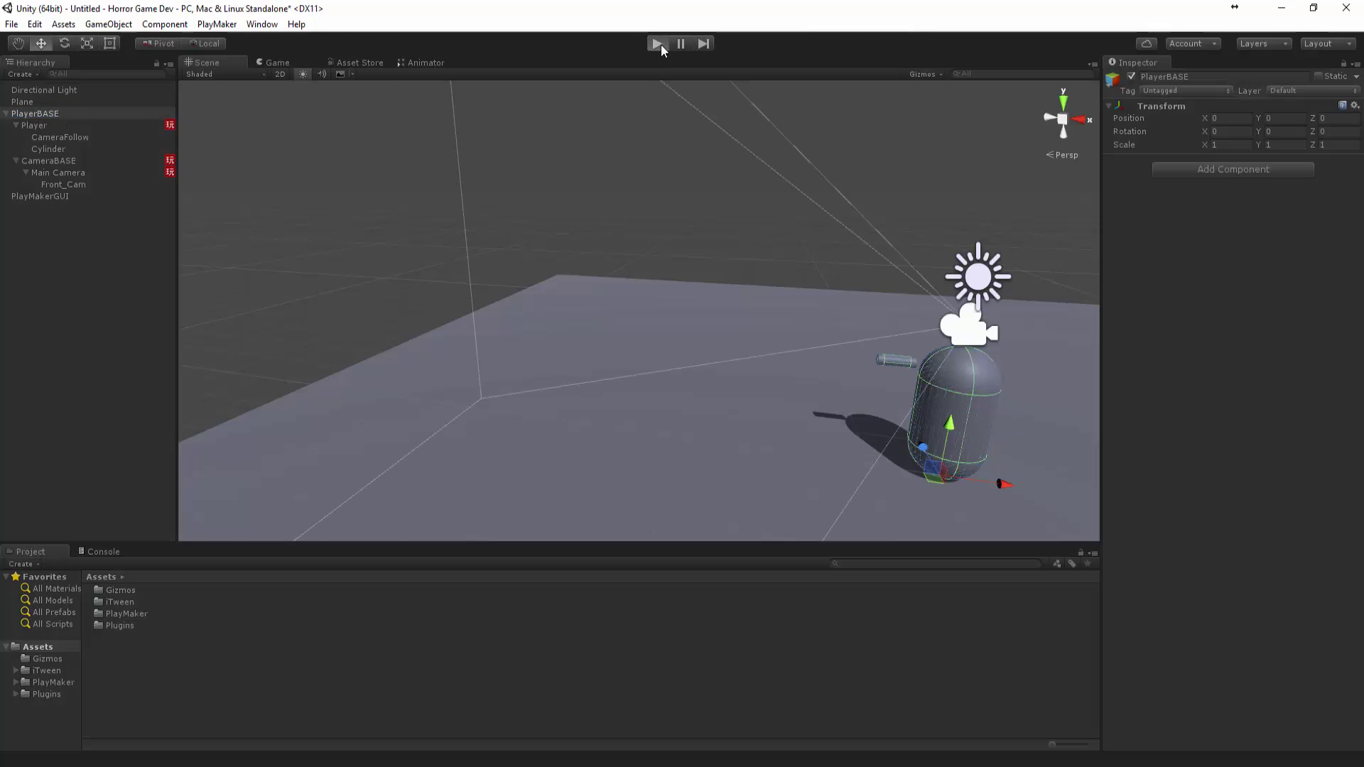
{"action": "left_click", "coordinate": [665, 47]}
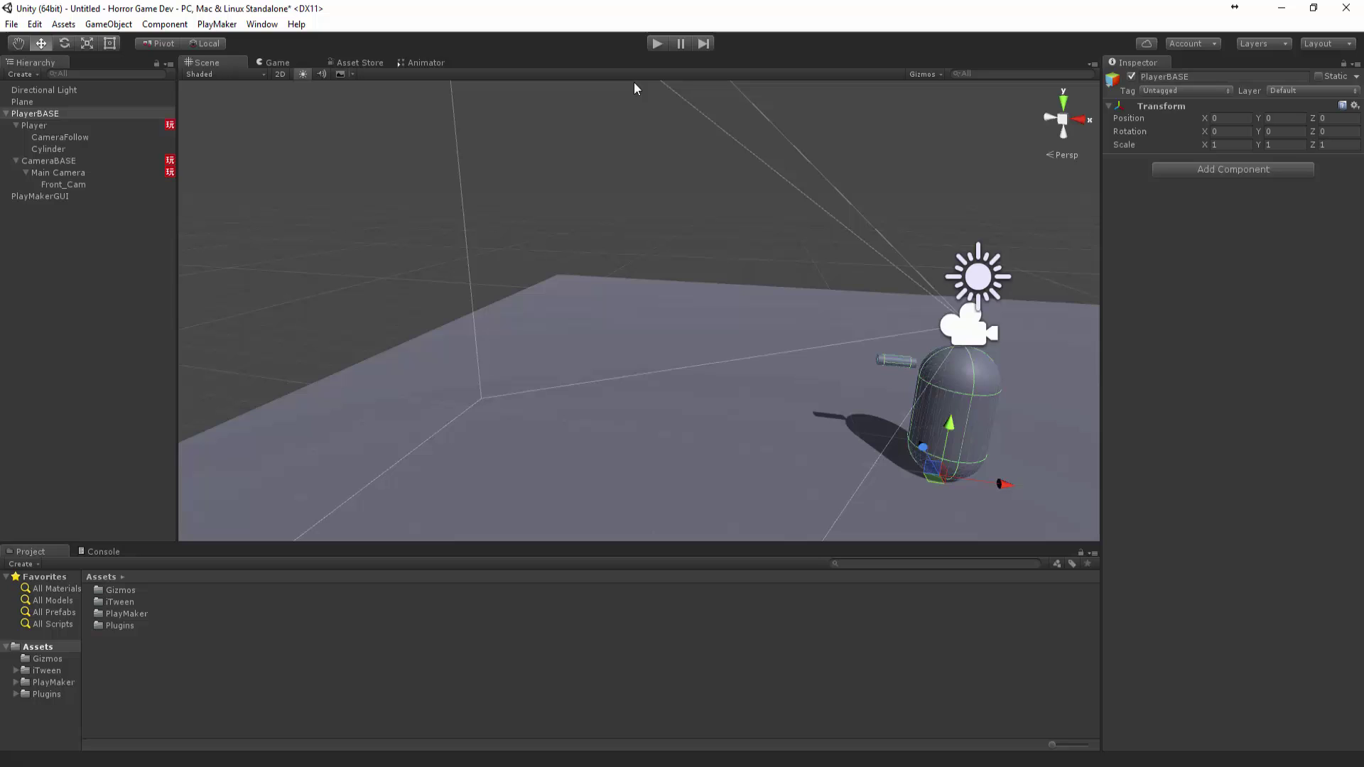
{"action": "left_click", "coordinate": [880, 364]}
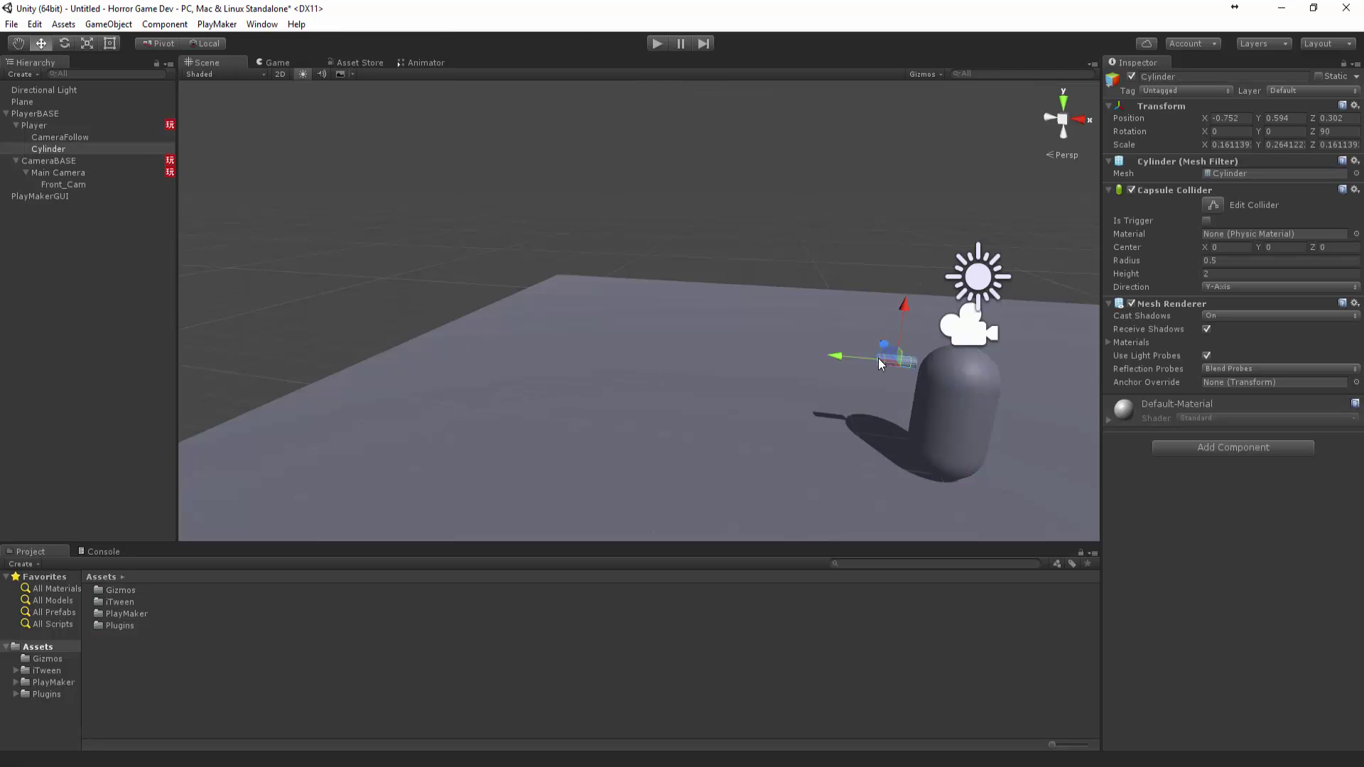
{"action": "left_click", "coordinate": [982, 368]}
{"action": "left_click", "coordinate": [979, 368]}
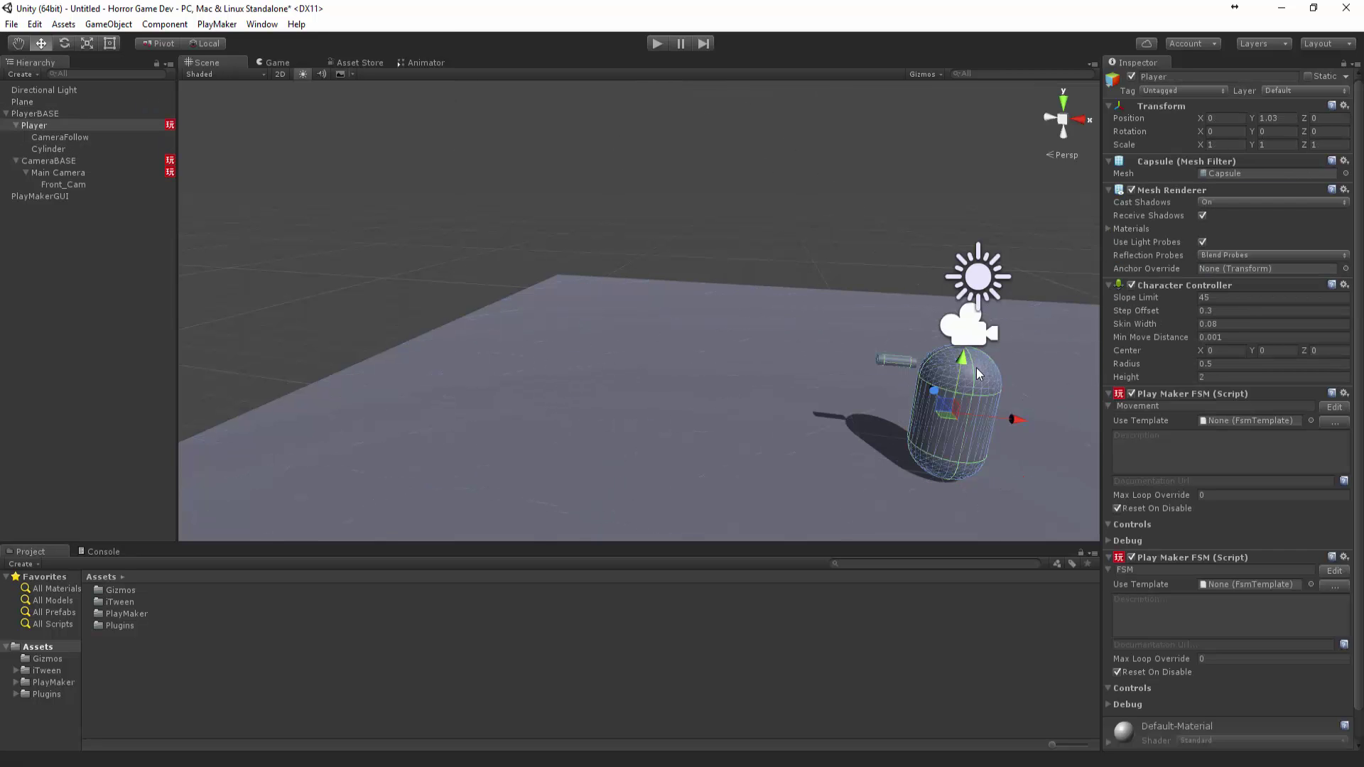
{"action": "left_click", "coordinate": [357, 276]}
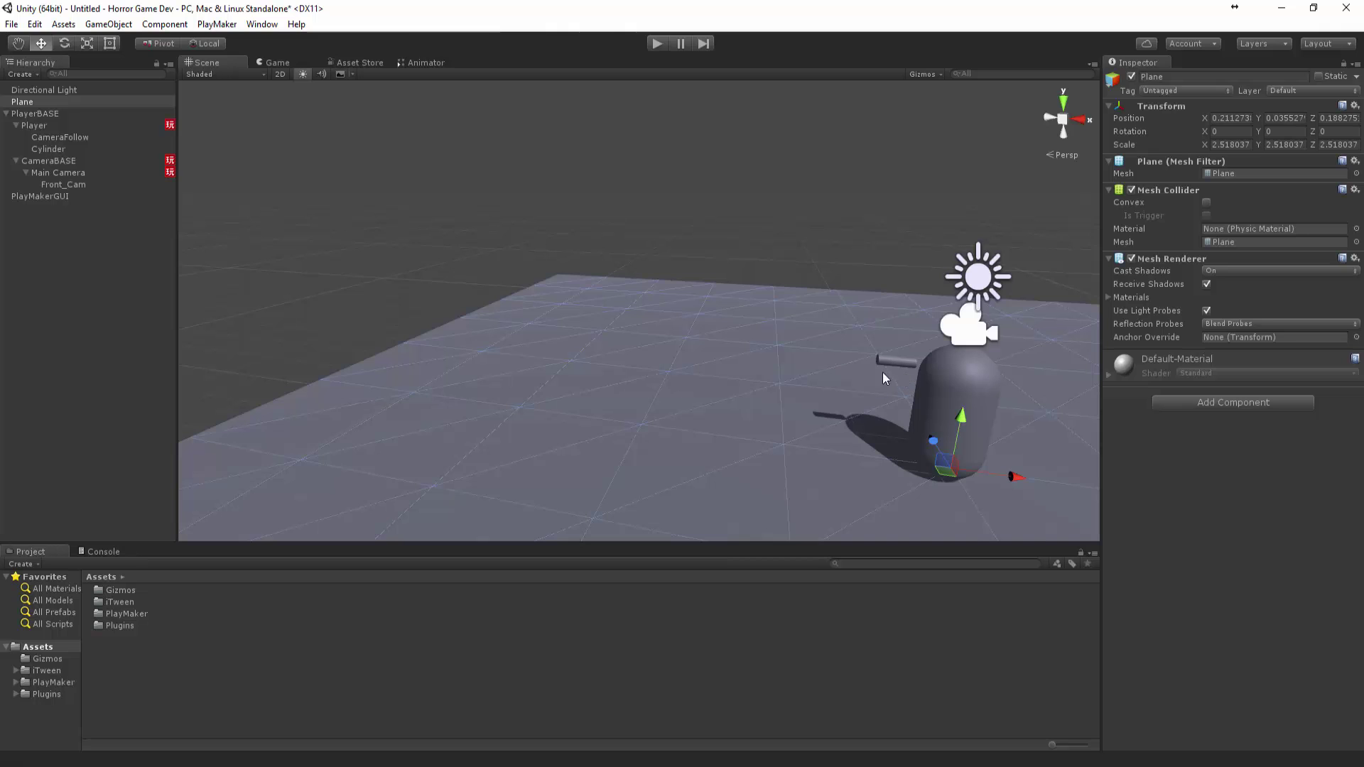
Reset CameraBASE's Y rotation to 0.
{"action": "double_click", "coordinate": [59, 173]}
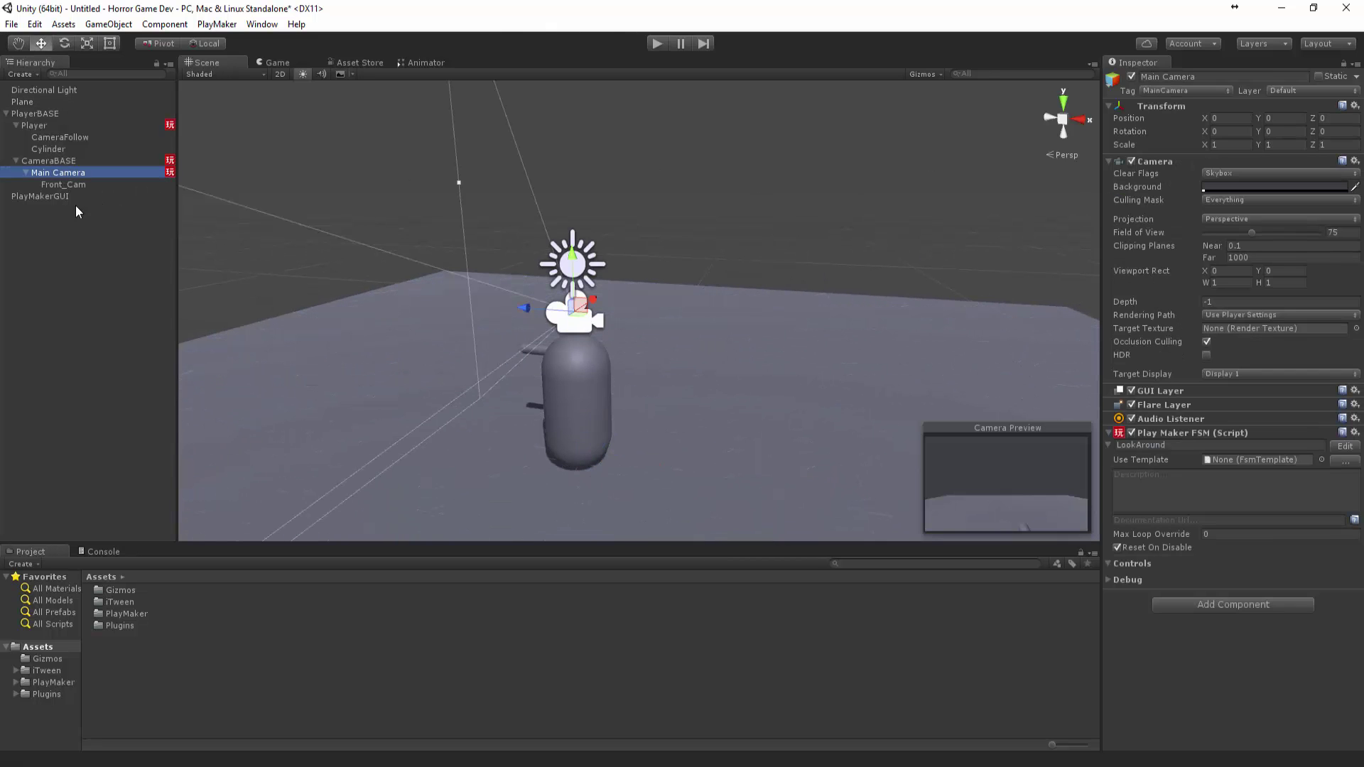
{"action": "left_click", "coordinate": [62, 160]}
{"action": "left_click", "coordinate": [1279, 132]}
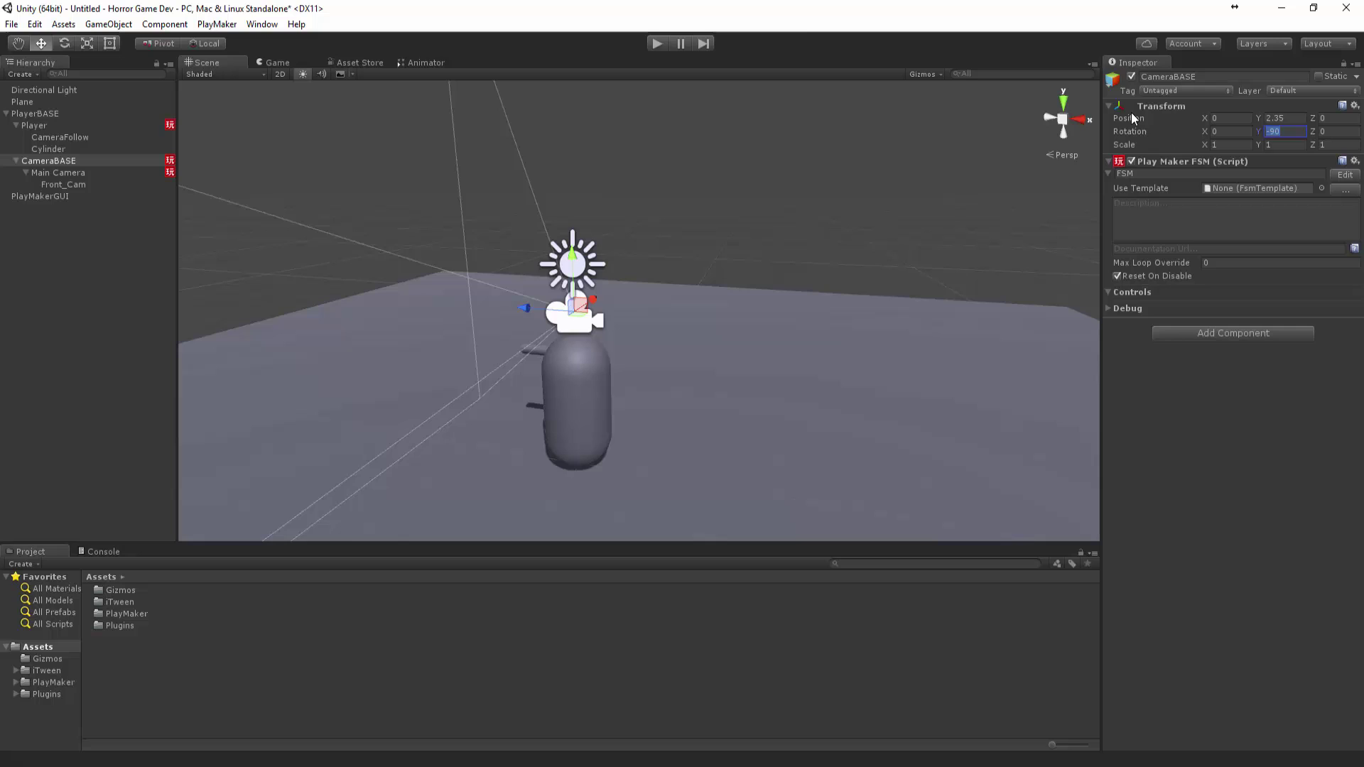
{"action": "type", "text": "0"}
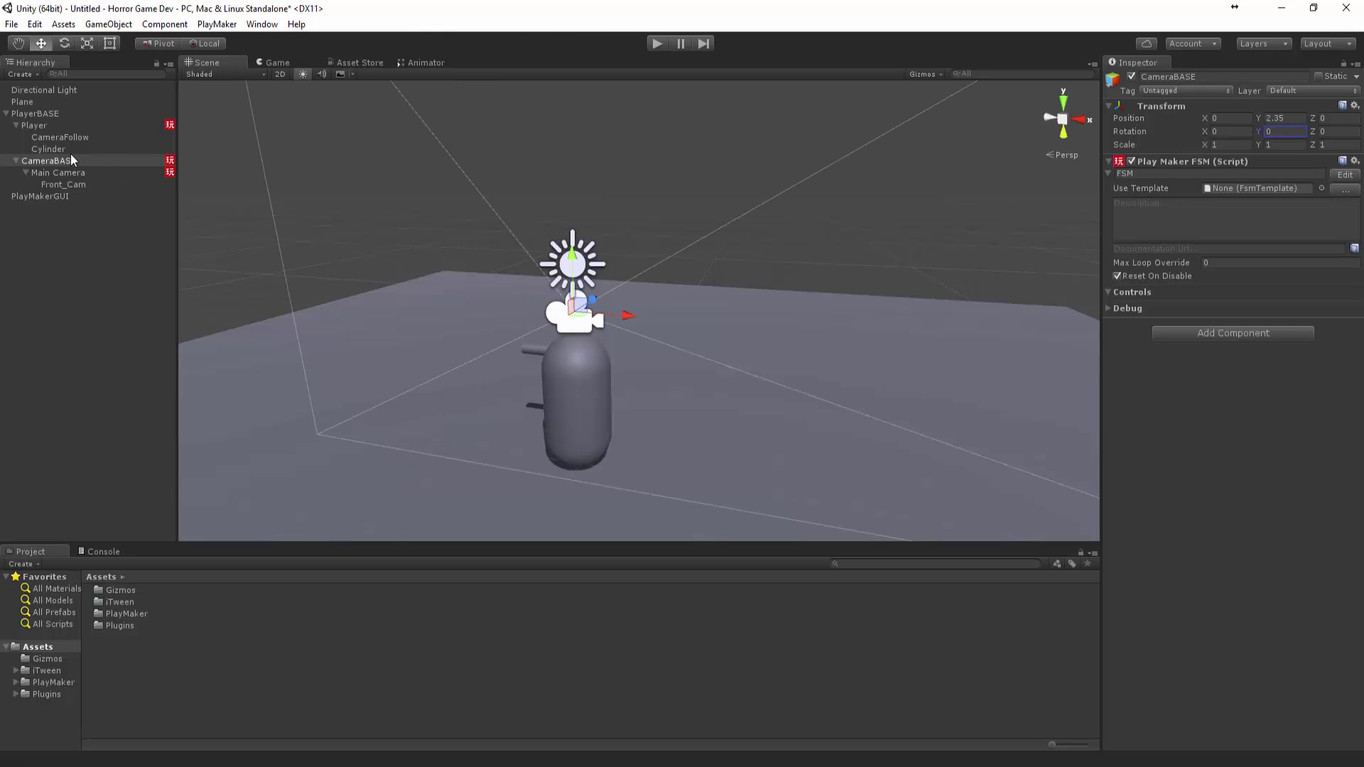
Rotate the Cylinder under Player to a Y rotation of 90 so it points along the camera's forward direction.
{"action": "left_click", "coordinate": [35, 113]}
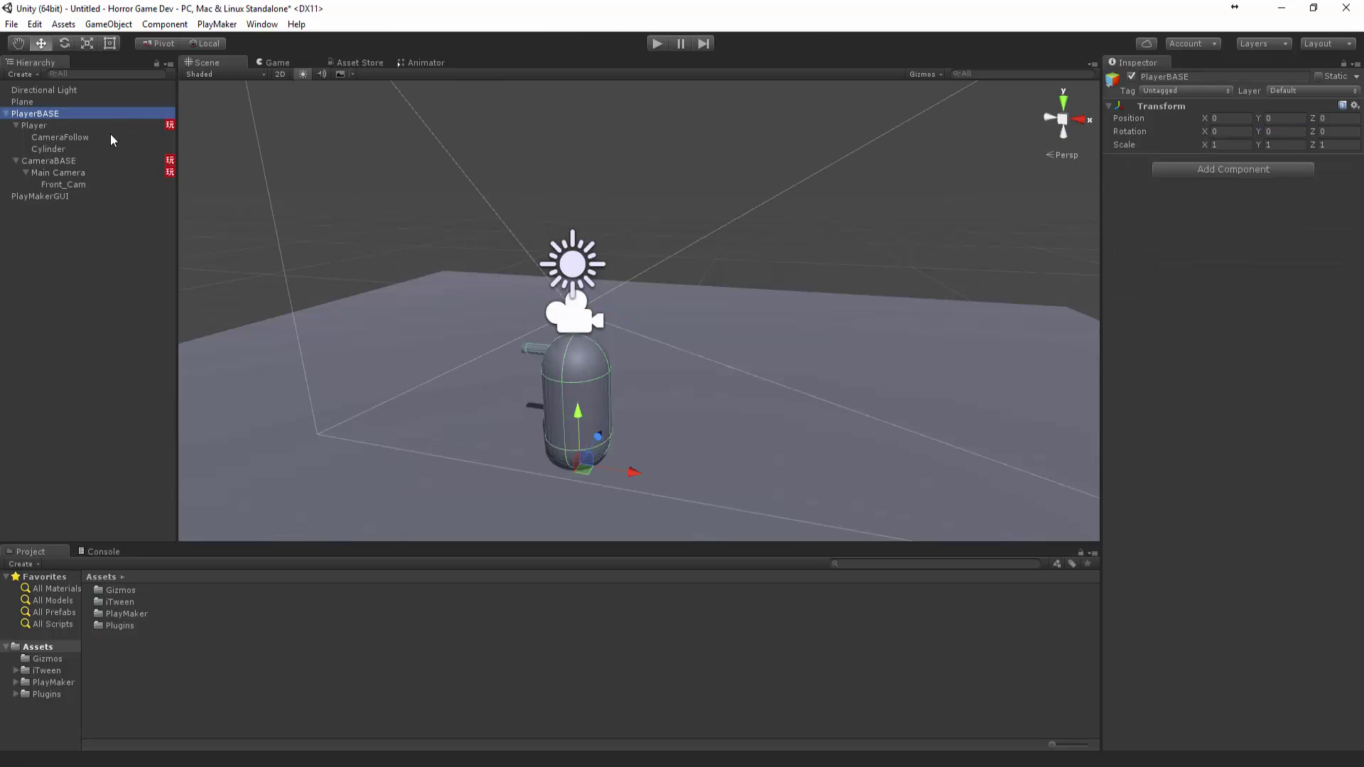
{"action": "left_click", "coordinate": [40, 126]}
{"action": "left_click", "coordinate": [41, 138]}
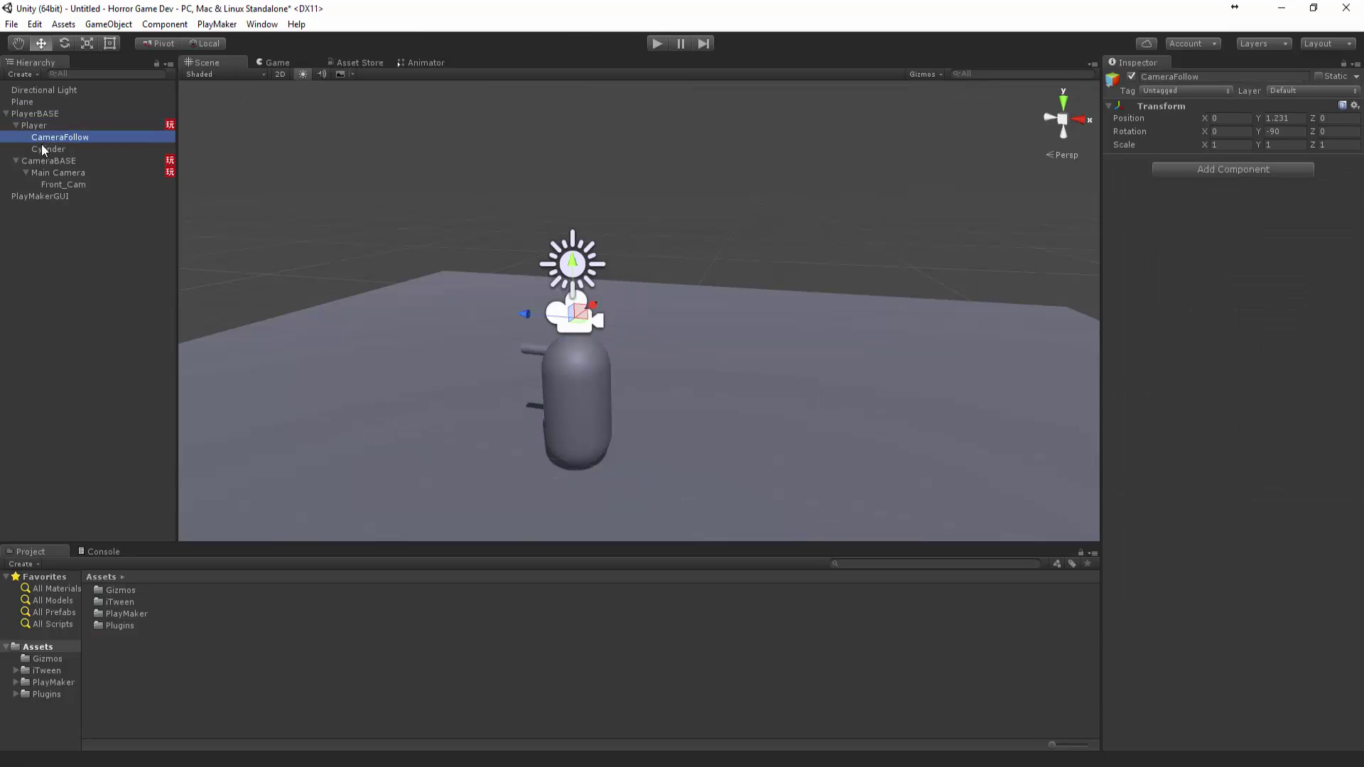
{"action": "left_click", "coordinate": [44, 149]}
{"action": "middle_click_drag", "start_coordinate": [402, 292], "coordinate": [426, 305], "text": "alt"}
{"action": "scroll", "coordinate": [664, 298], "scroll_direction": "up", "scroll_amount": 4}
{"action": "key", "text": "alt+e"}
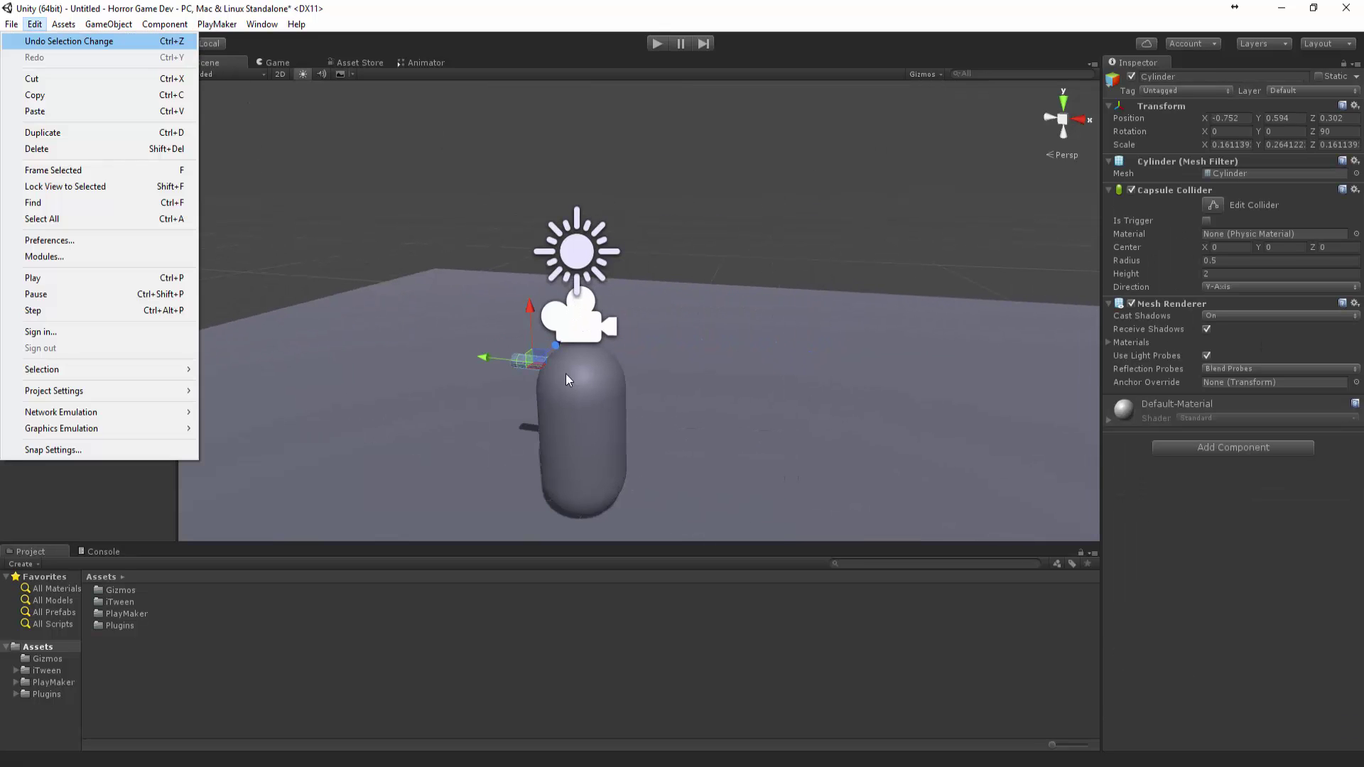
{"action": "key", "text": "Escape"}
{"action": "key", "text": "e"}
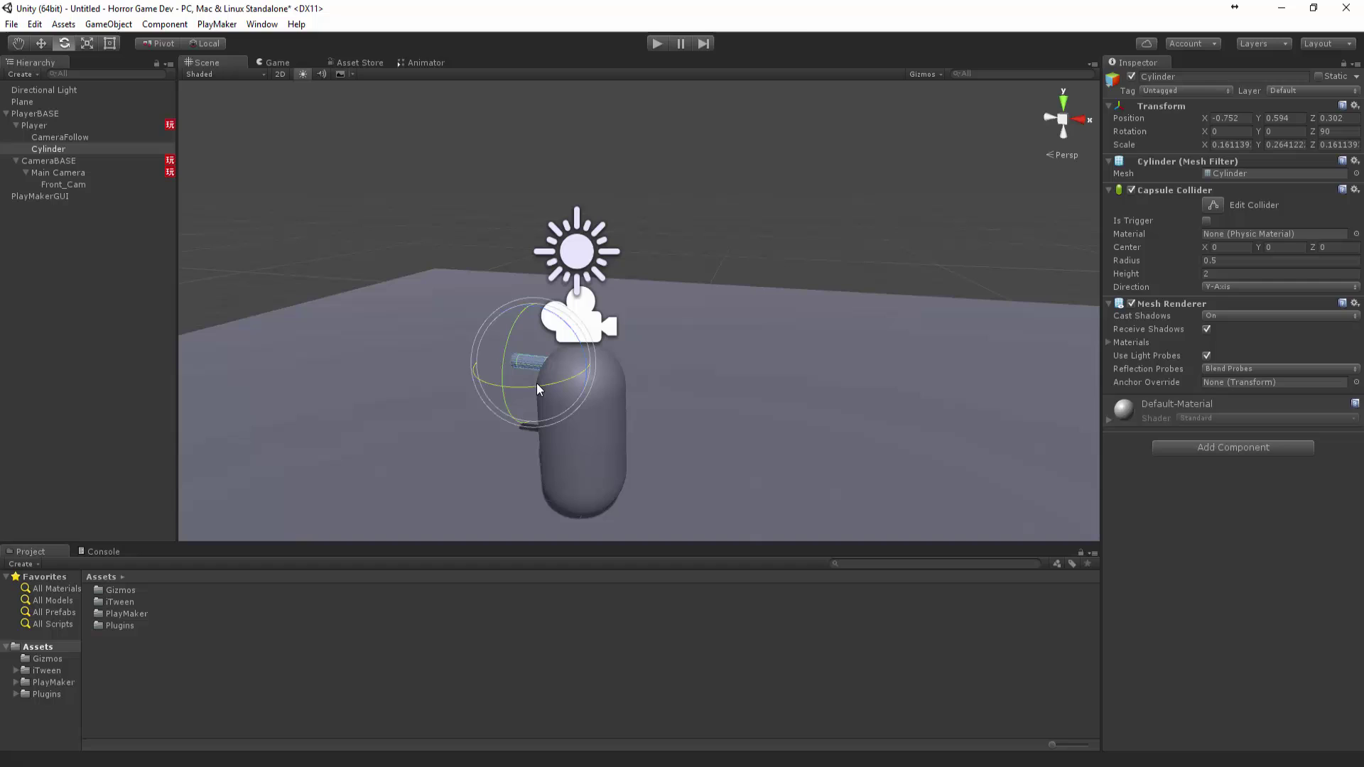
{"action": "left_click_drag", "start_coordinate": [536, 383], "coordinate": [337, 370]}
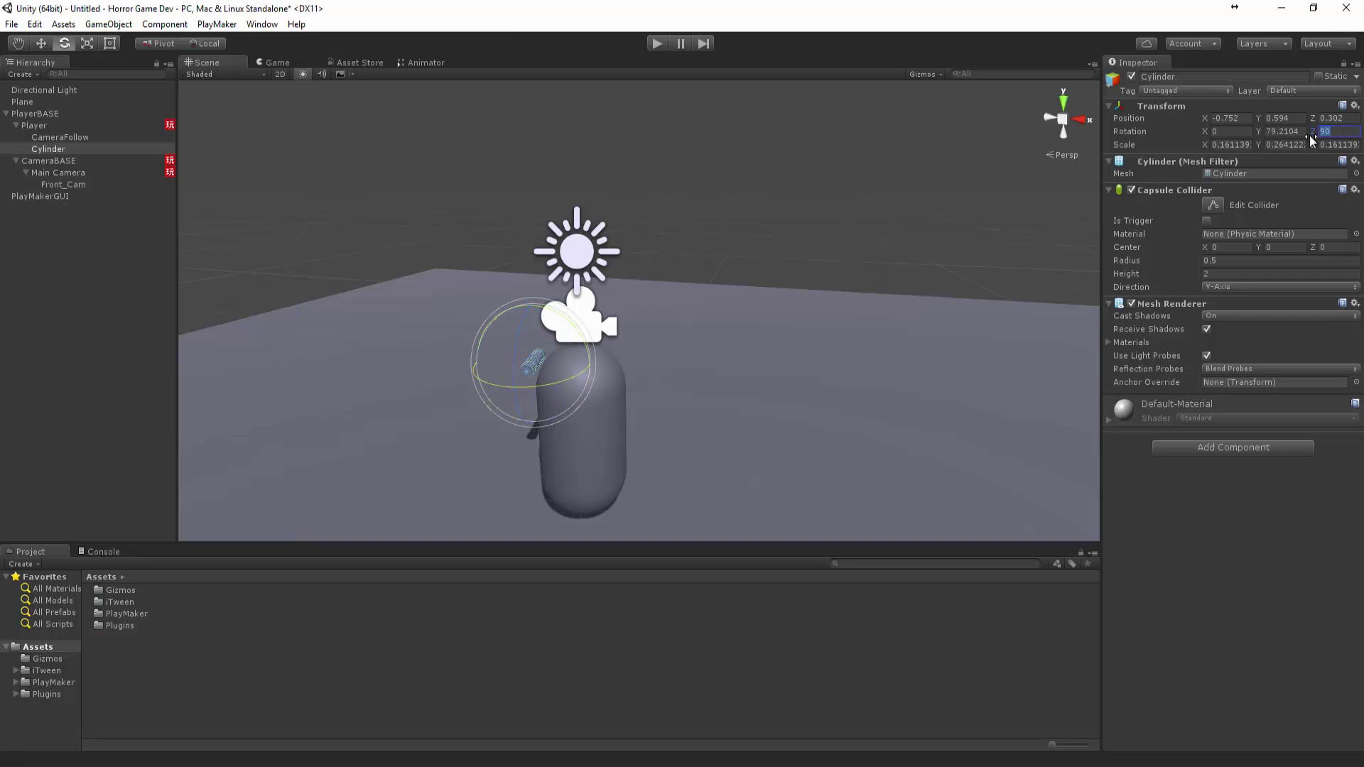
{"action": "key", "text": "shift+Tab"}
{"action": "type", "text": "90"}
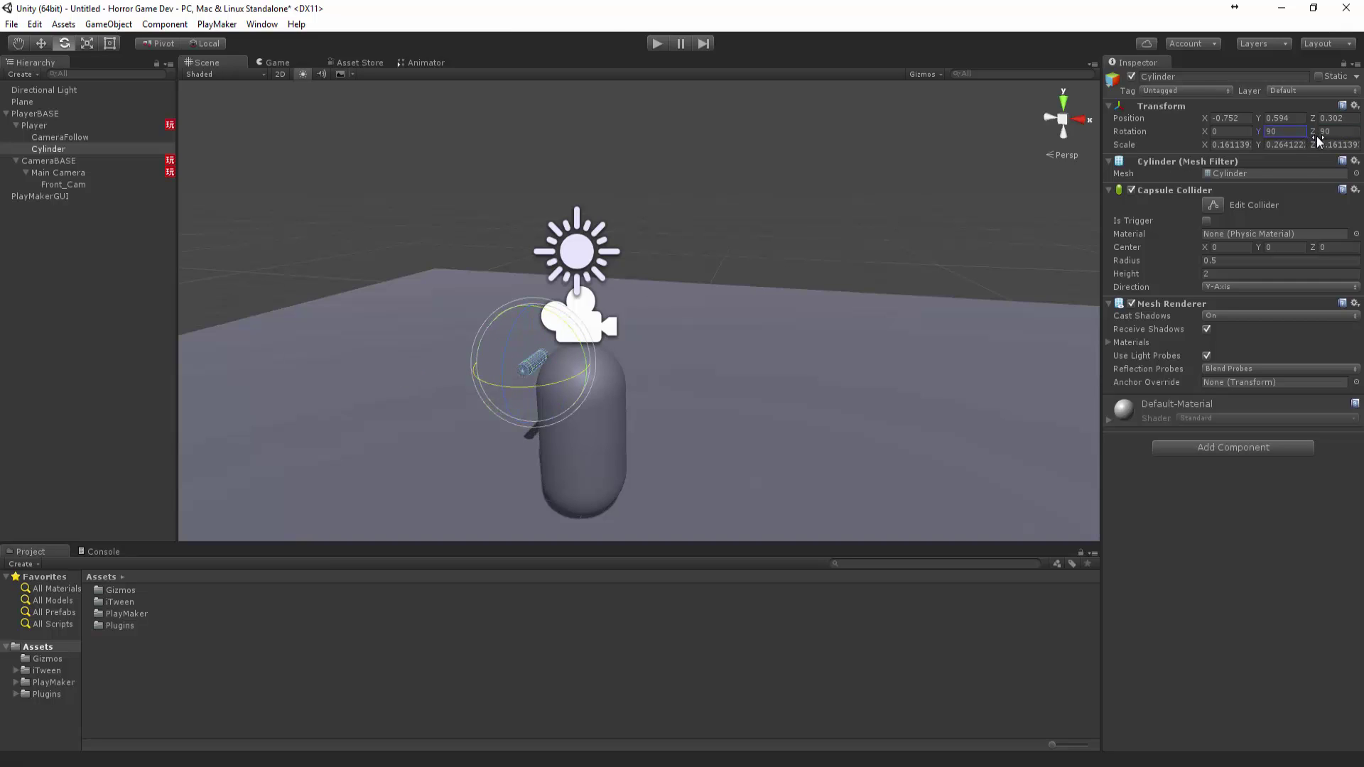
Move the Cylinder to the capsule's opposite side, at about X 0.456 and Z 0.364, and test it in play mode.
{"action": "middle_click_drag", "start_coordinate": [637, 302], "coordinate": [646, 339]}
{"action": "key", "text": "w"}
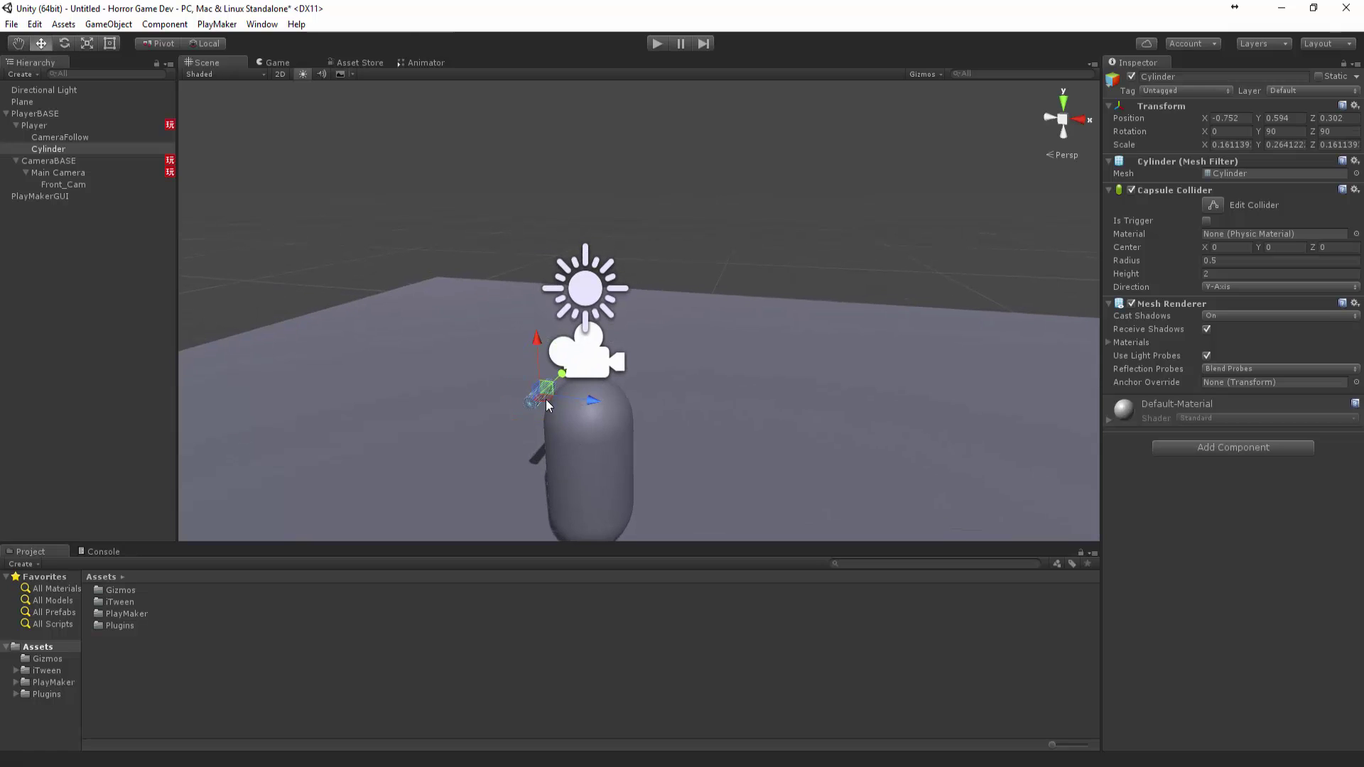
{"action": "left_click_drag", "start_coordinate": [545, 399], "coordinate": [438, 381]}
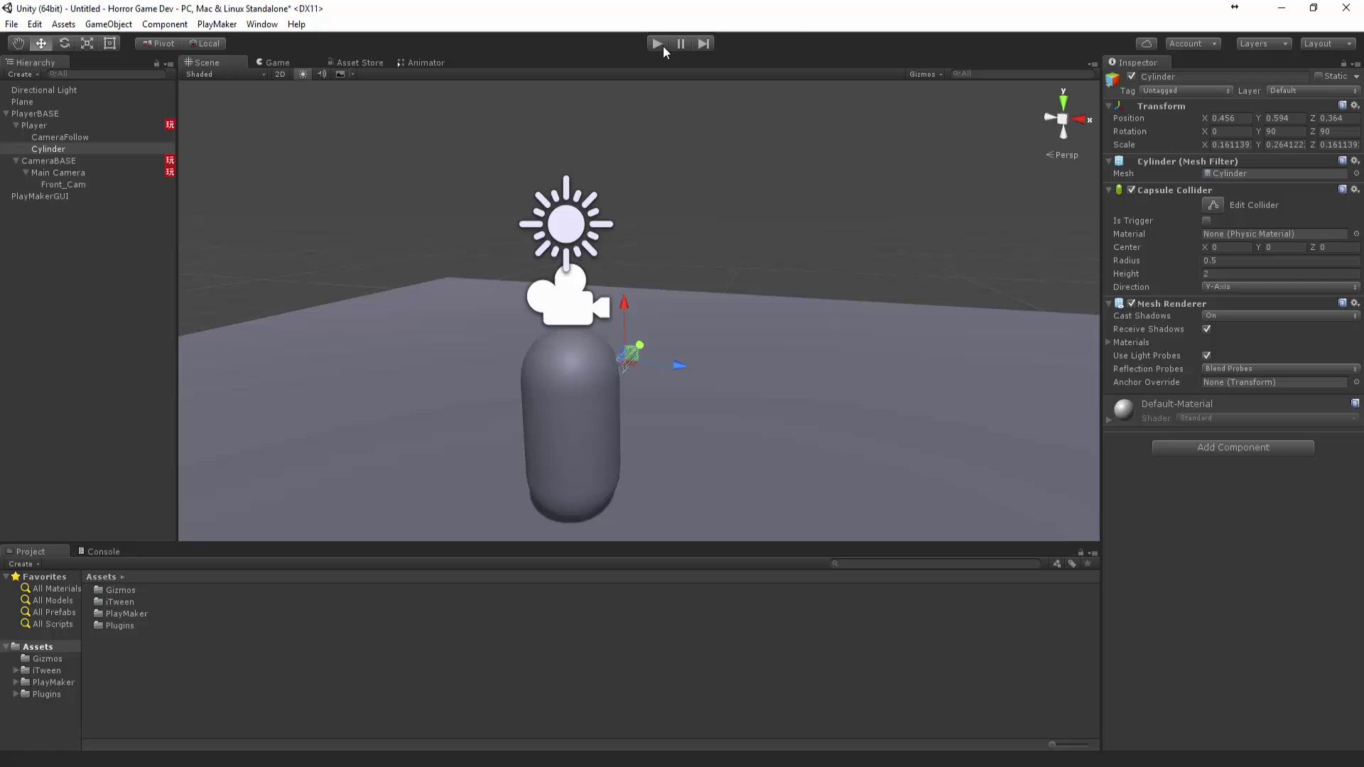
{"action": "left_click", "coordinate": [663, 46]}
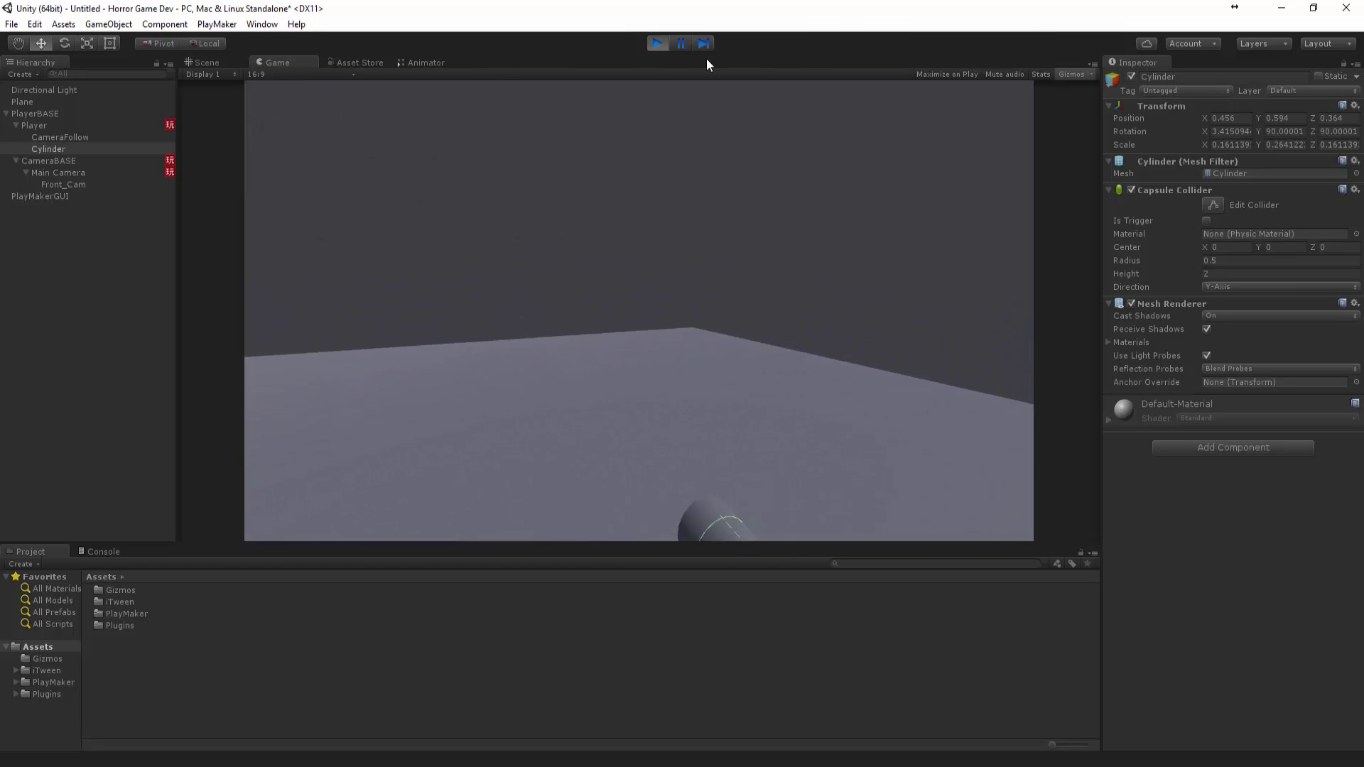
{"action": "left_click", "coordinate": [658, 44]}
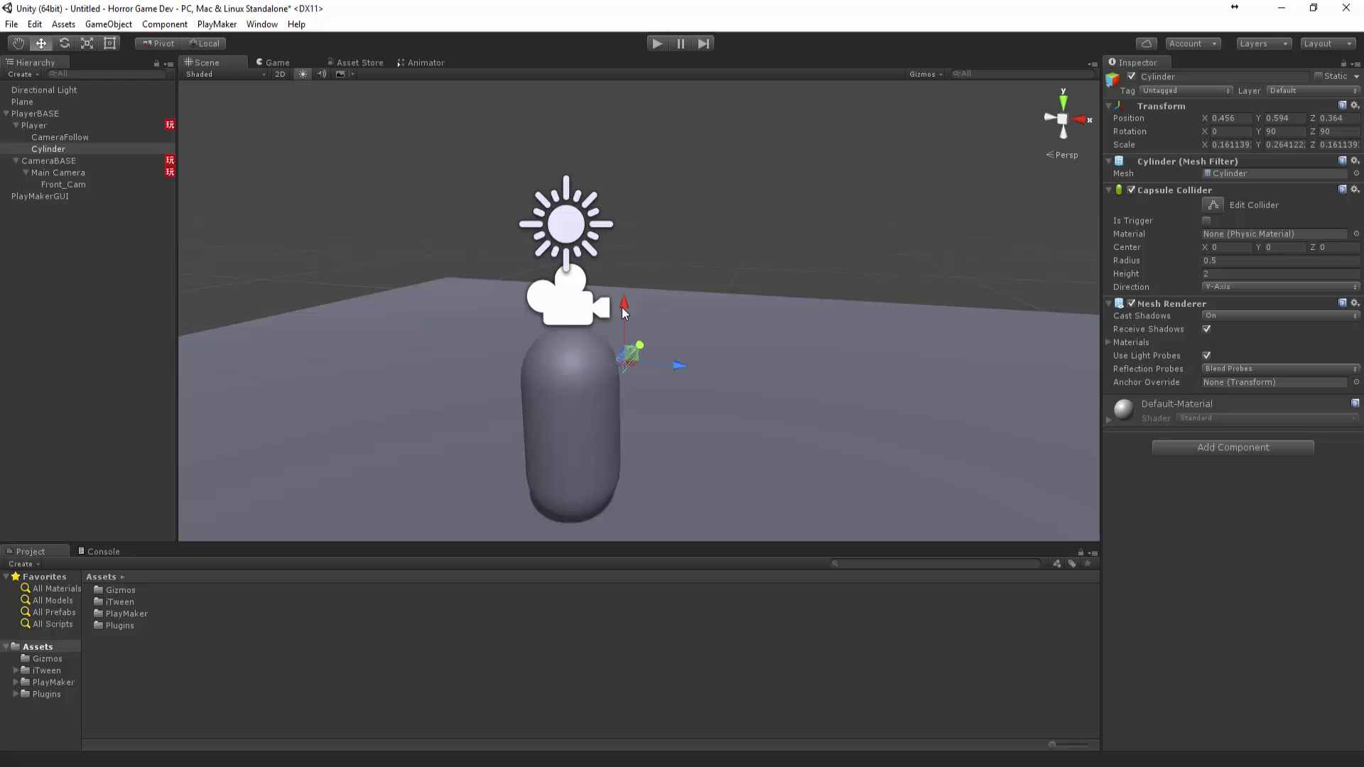
Raise the Cylinder to a Y position of about 0.945 and test how it follows the camera in play mode.
{"action": "left_click_drag", "start_coordinate": [622, 306], "coordinate": [630, 260]}
{"action": "left_click", "coordinate": [658, 44]}
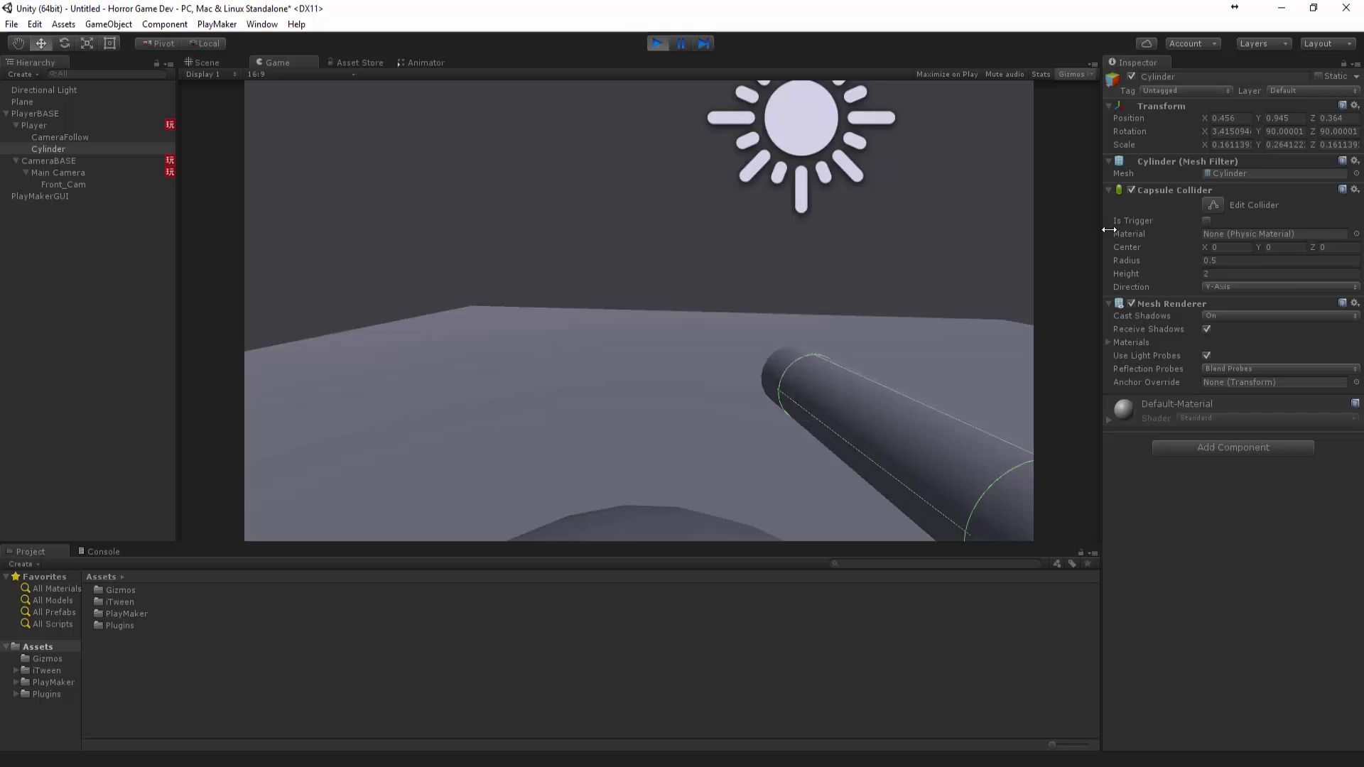
{"action": "left_click", "coordinate": [658, 43]}
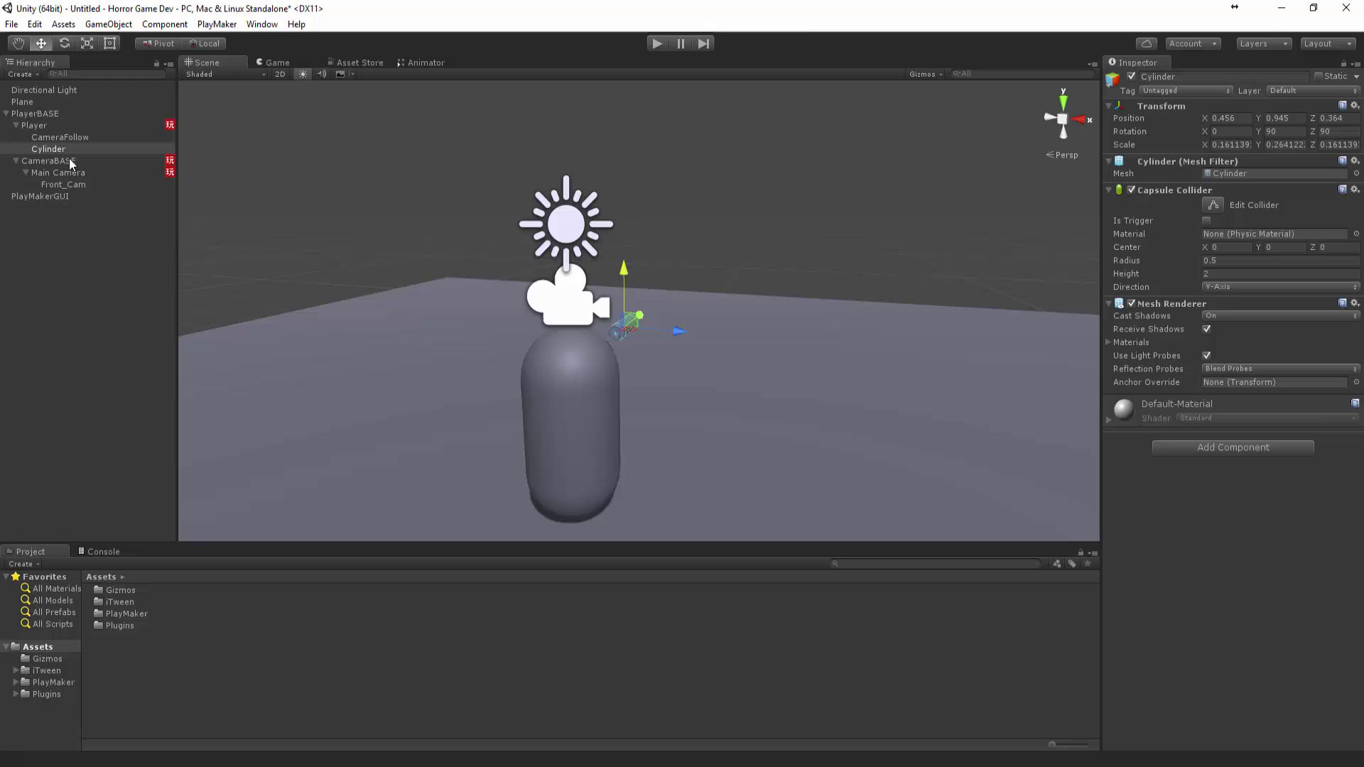
Rename Player's second PlayMaker FSM to LookAt.
{"action": "left_click", "coordinate": [32, 126]}
{"action": "scroll", "coordinate": [1125, 525], "scroll_direction": "down", "scroll_amount": 1}
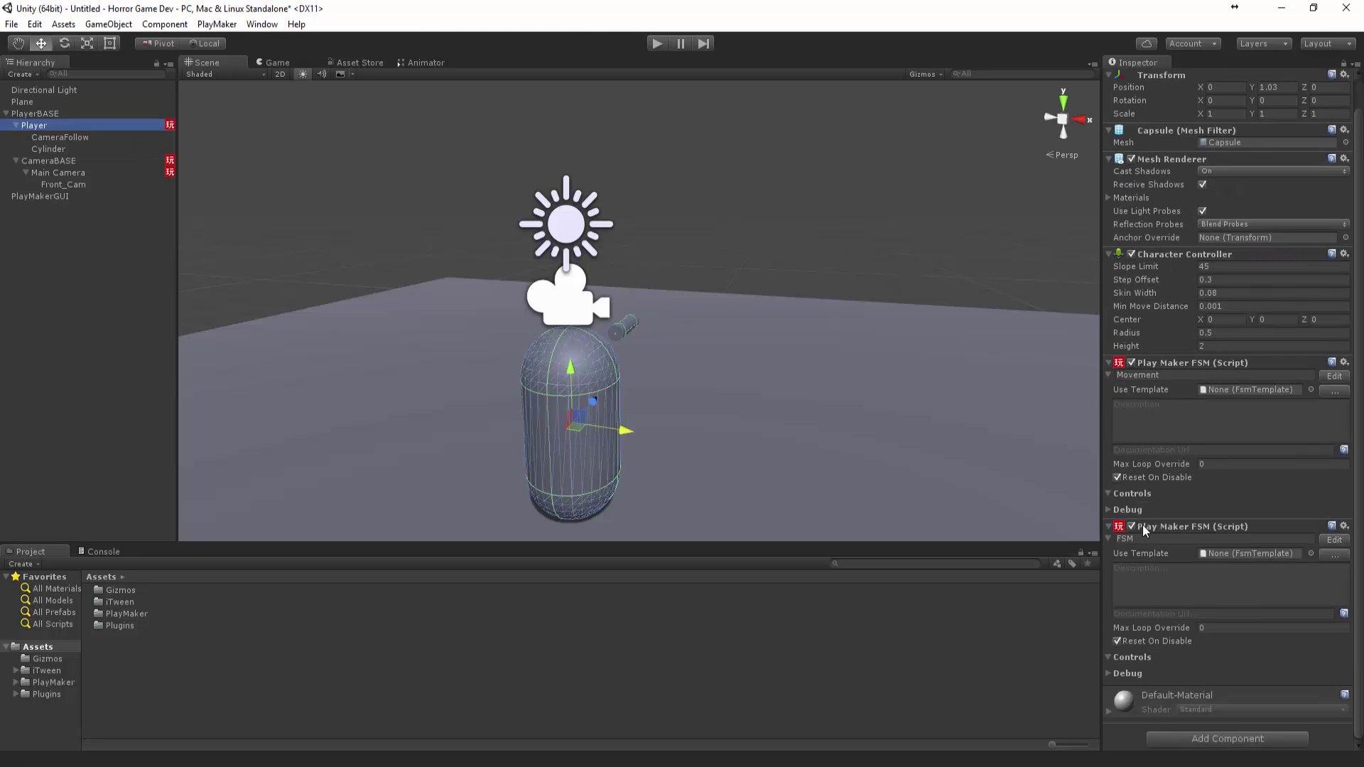
{"action": "right_click", "coordinate": [1162, 527]}
{"action": "left_click", "coordinate": [1145, 540]}
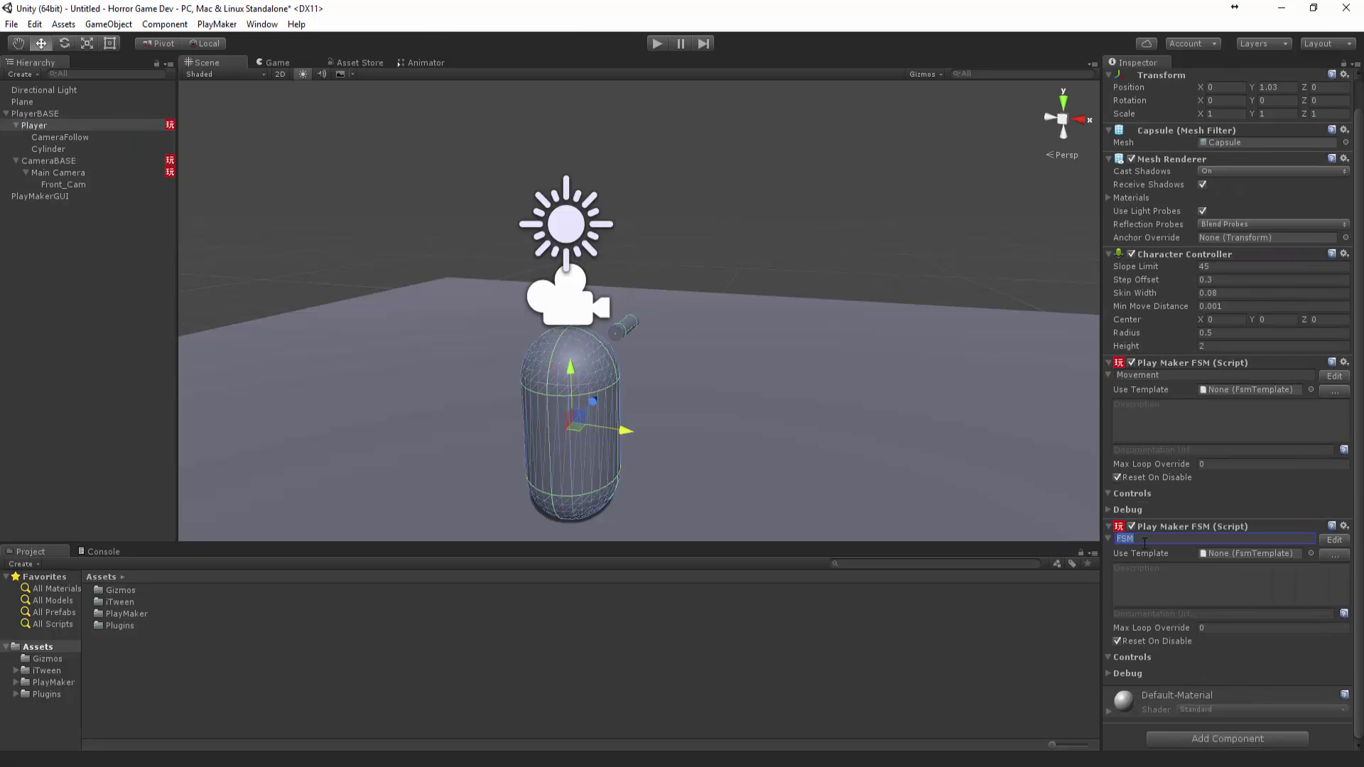
{"action": "type", "text": "LookAt"}
Copy the LookAt FSM component from Player and paste it as a new component on the Cylinder.
{"action": "right_click", "coordinate": [1179, 537]}
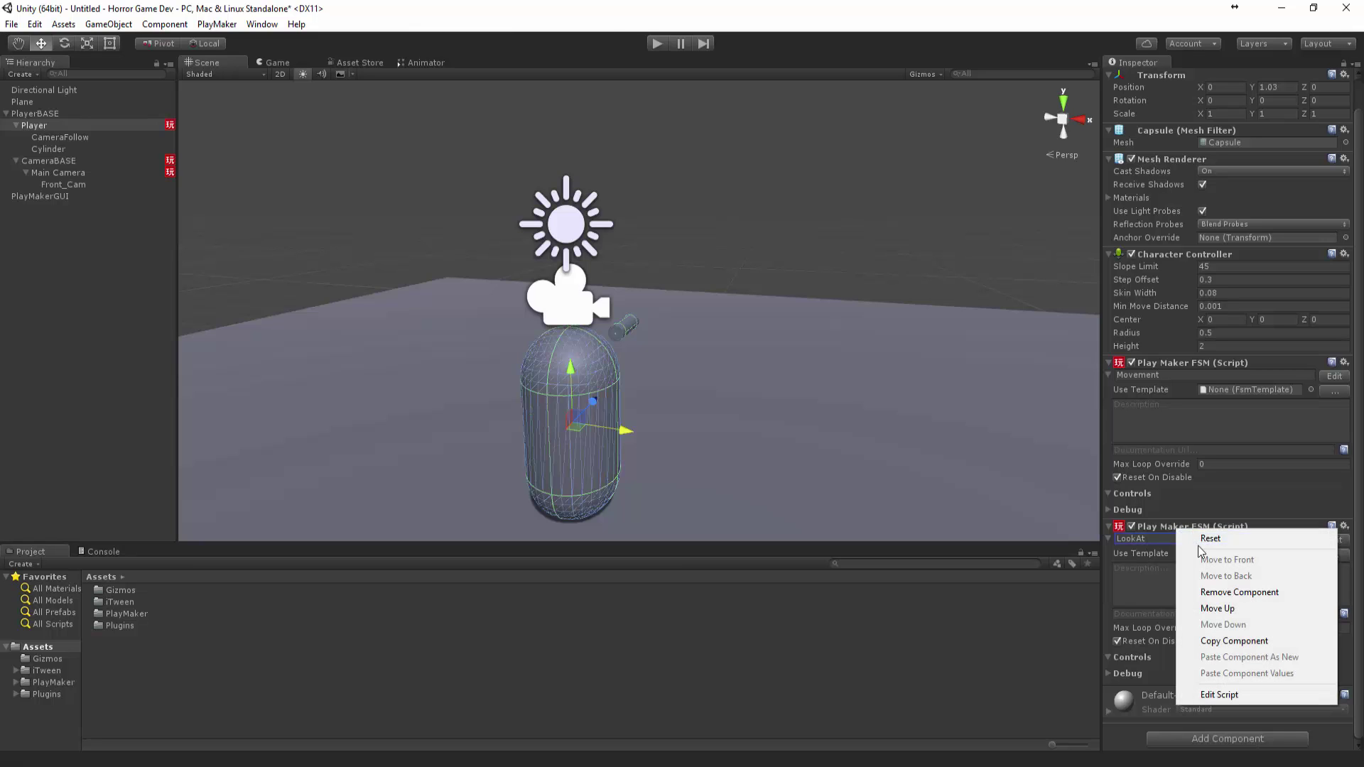
{"action": "left_click", "coordinate": [1235, 639]}
{"action": "left_click", "coordinate": [50, 149]}
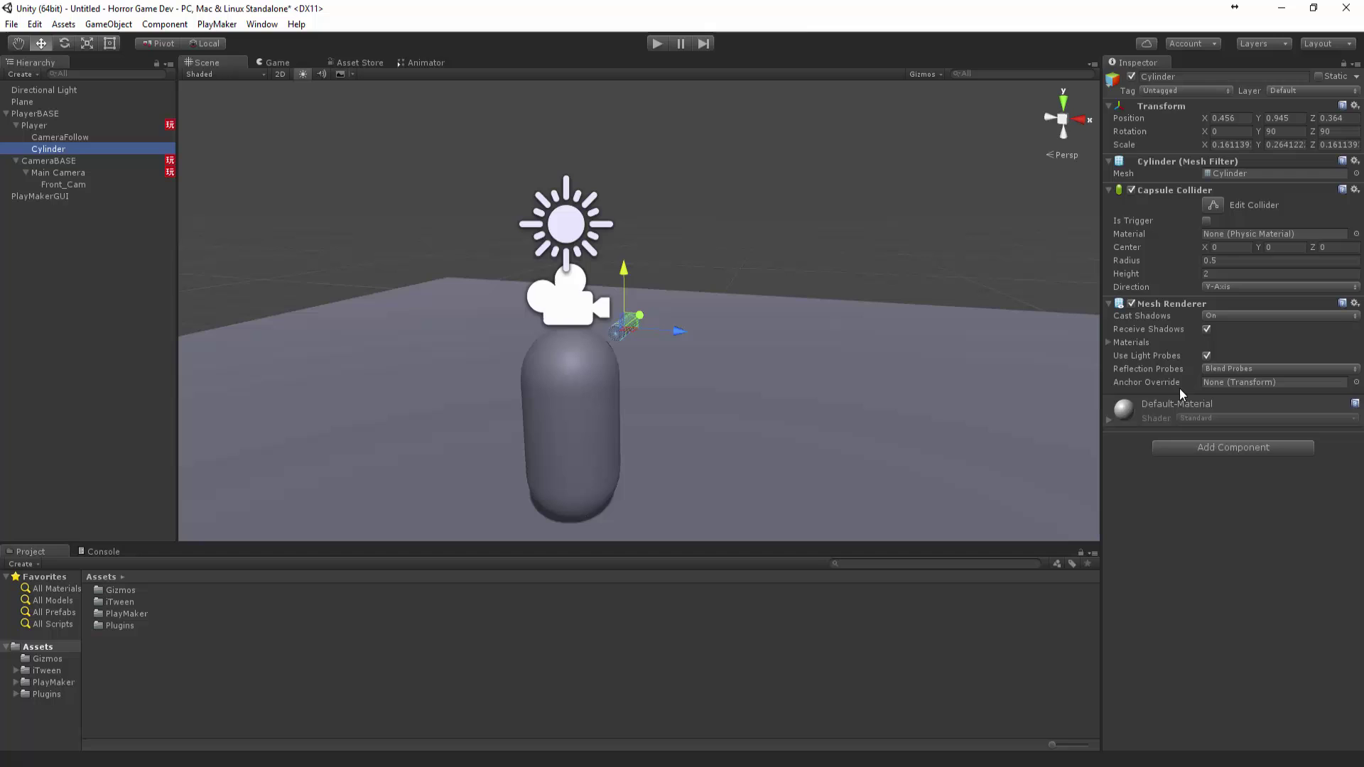
{"action": "right_click", "coordinate": [1171, 311]}
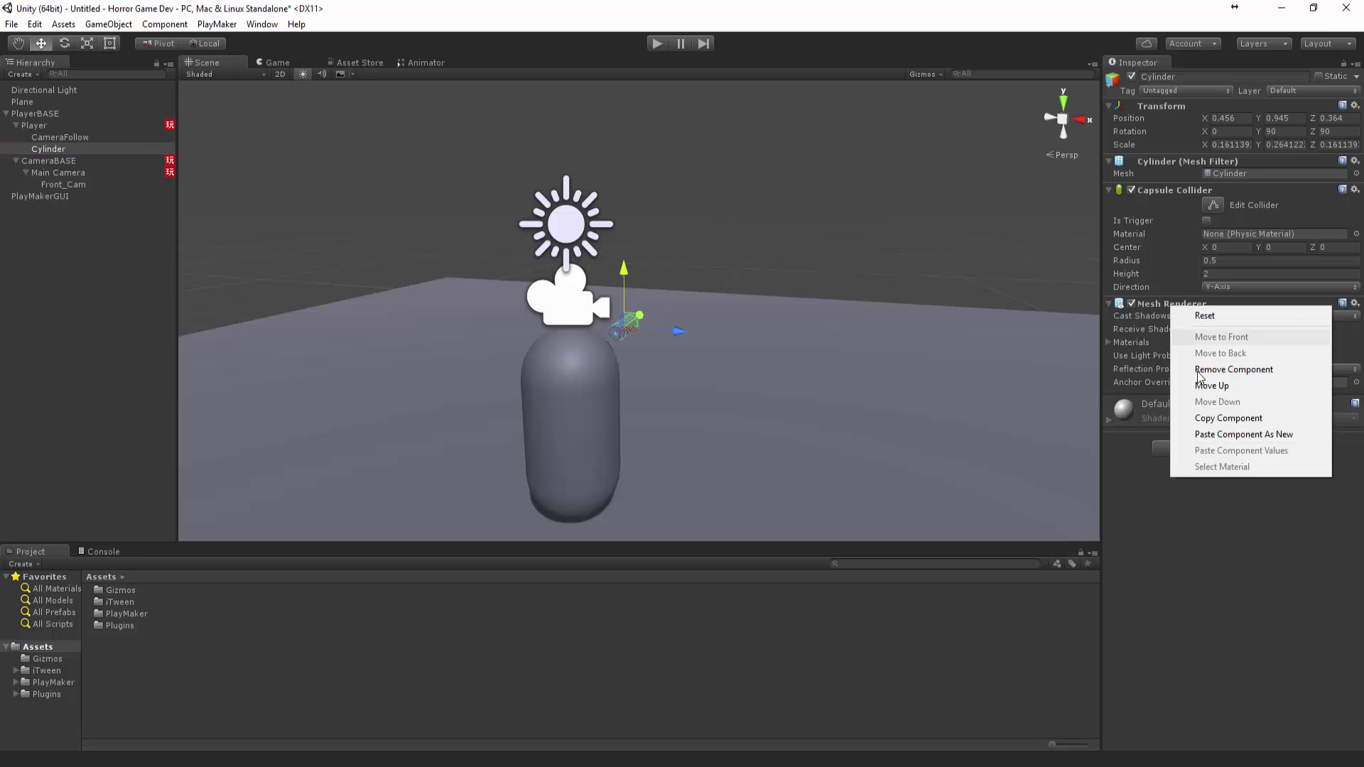
{"action": "left_click", "coordinate": [1211, 434]}
Turn off Keep Vertical in the Smooth Look At action of the Cylinder's LookAt FSM and test it in play mode.
{"action": "left_click", "coordinate": [1342, 414]}
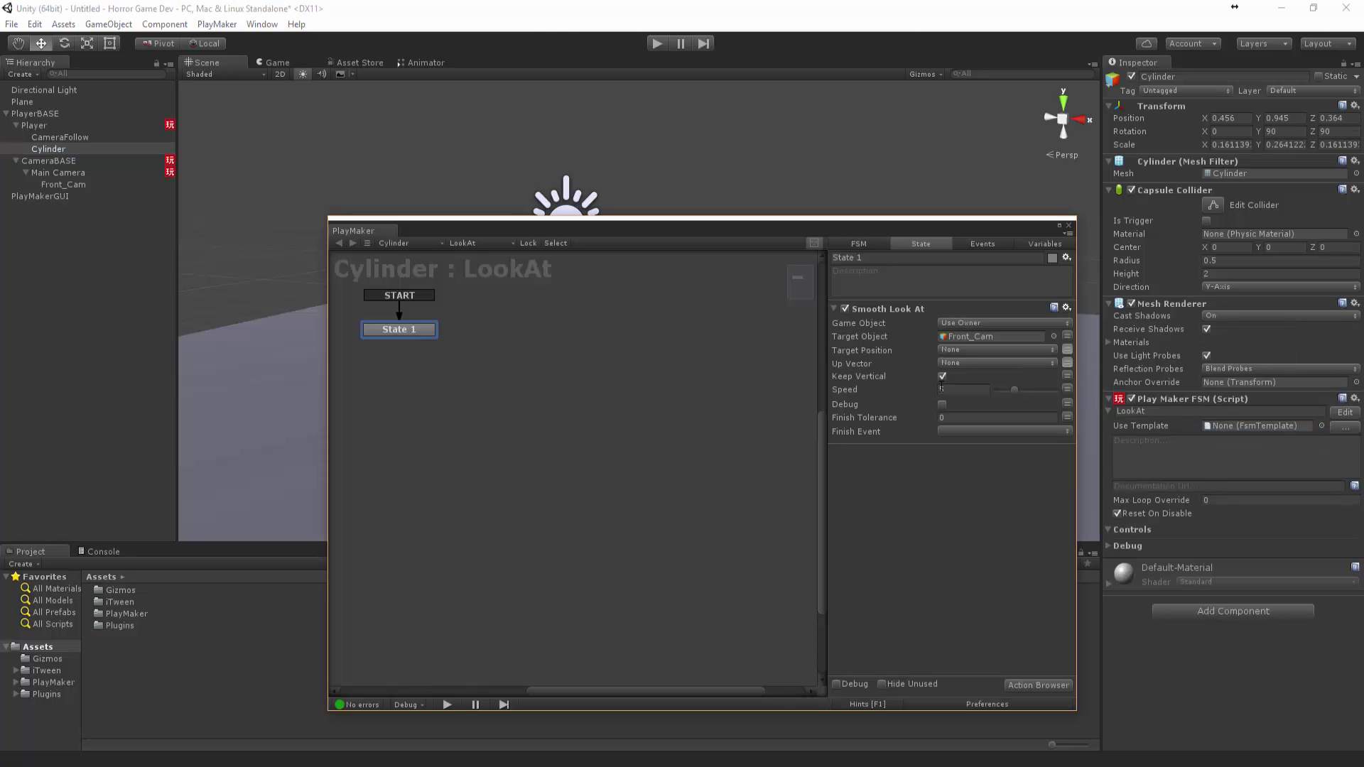
{"action": "left_click", "coordinate": [945, 376]}
{"action": "left_click", "coordinate": [1069, 226]}
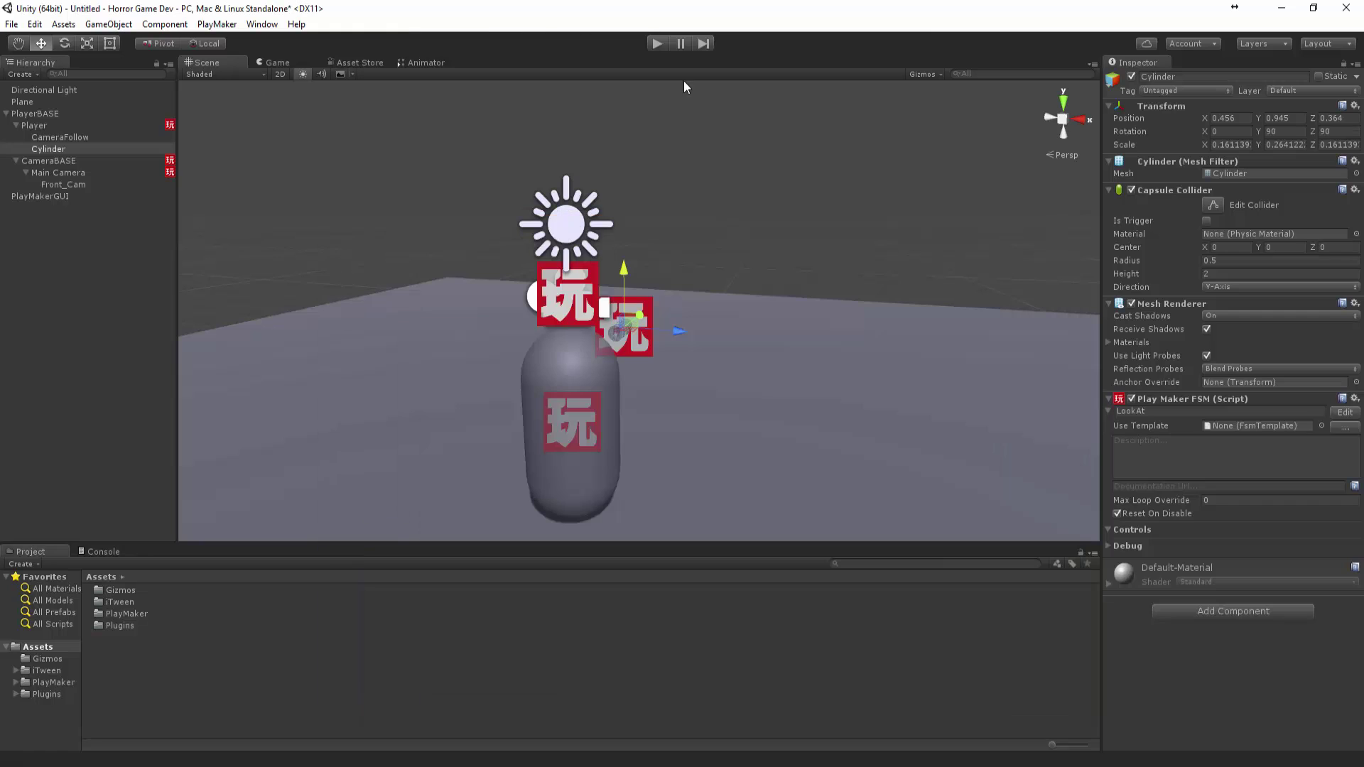
{"action": "left_click", "coordinate": [658, 44]}
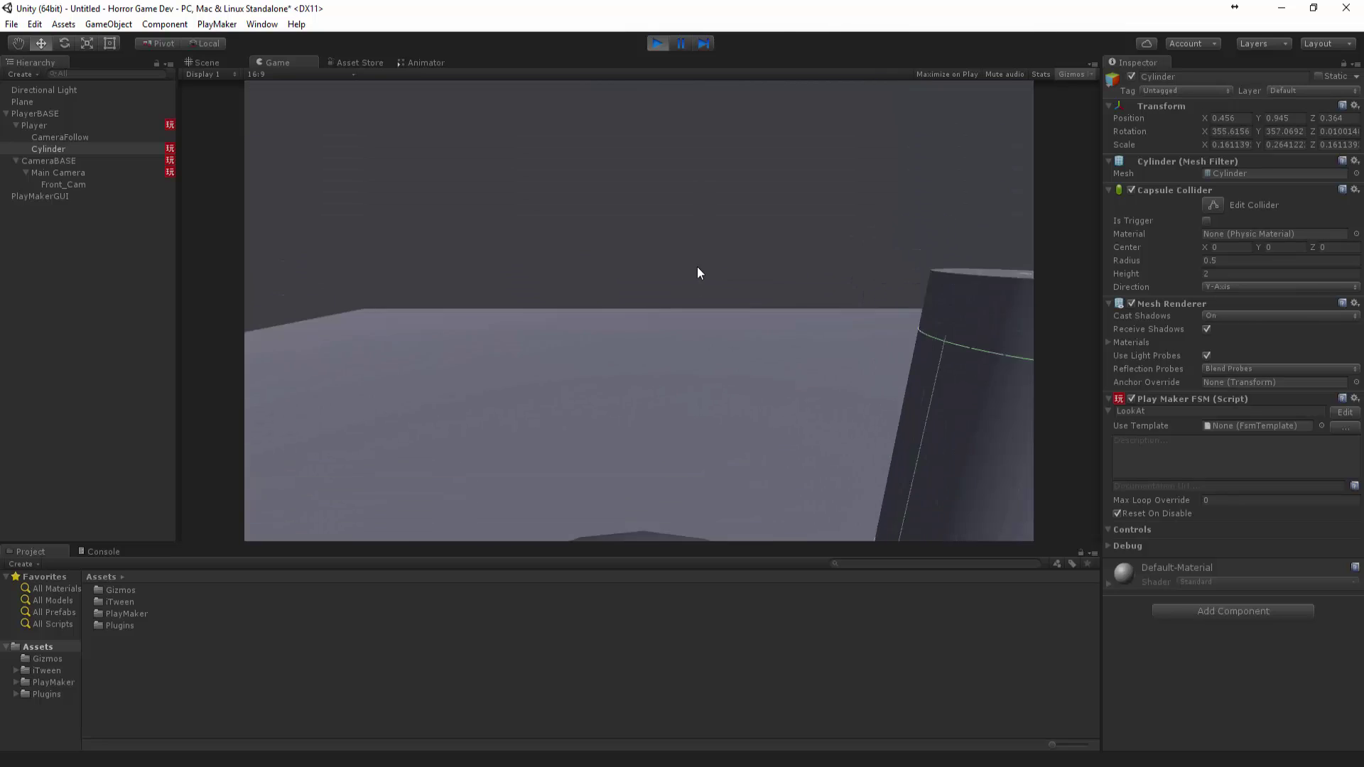
{"action": "left_click", "coordinate": [661, 44]}
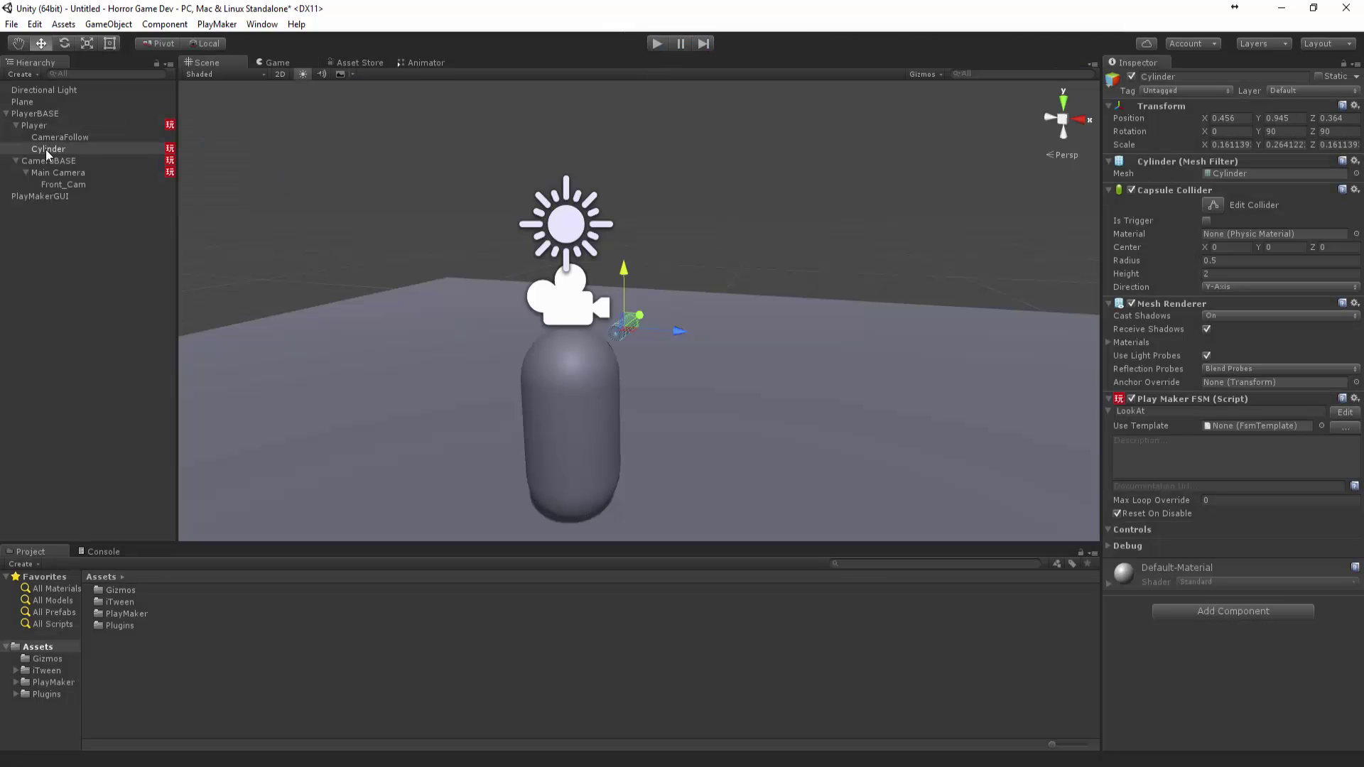
Create an empty GameObject under Player and paste the Cylinder's Transform values onto it.
{"action": "right_click", "coordinate": [36, 126]}
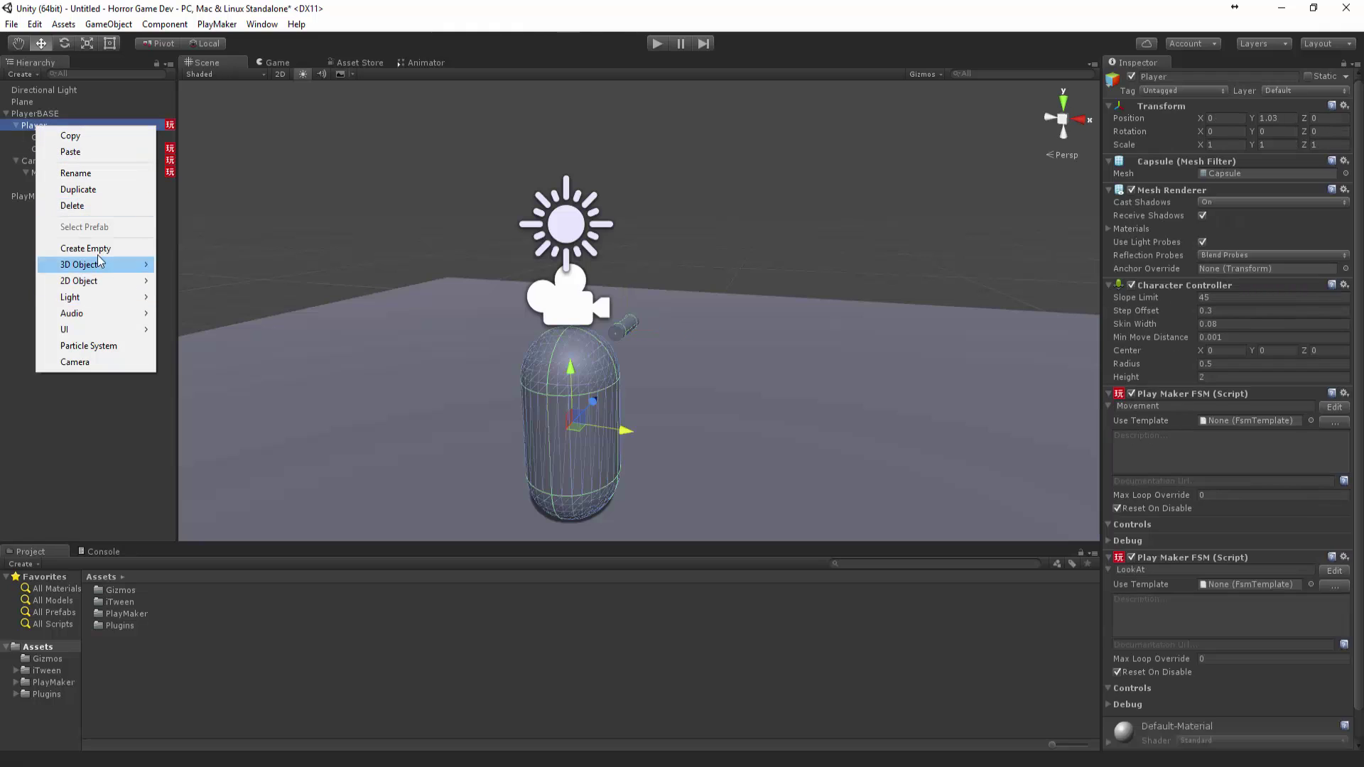
{"action": "left_click", "coordinate": [86, 248]}
{"action": "left_click", "coordinate": [61, 153]}
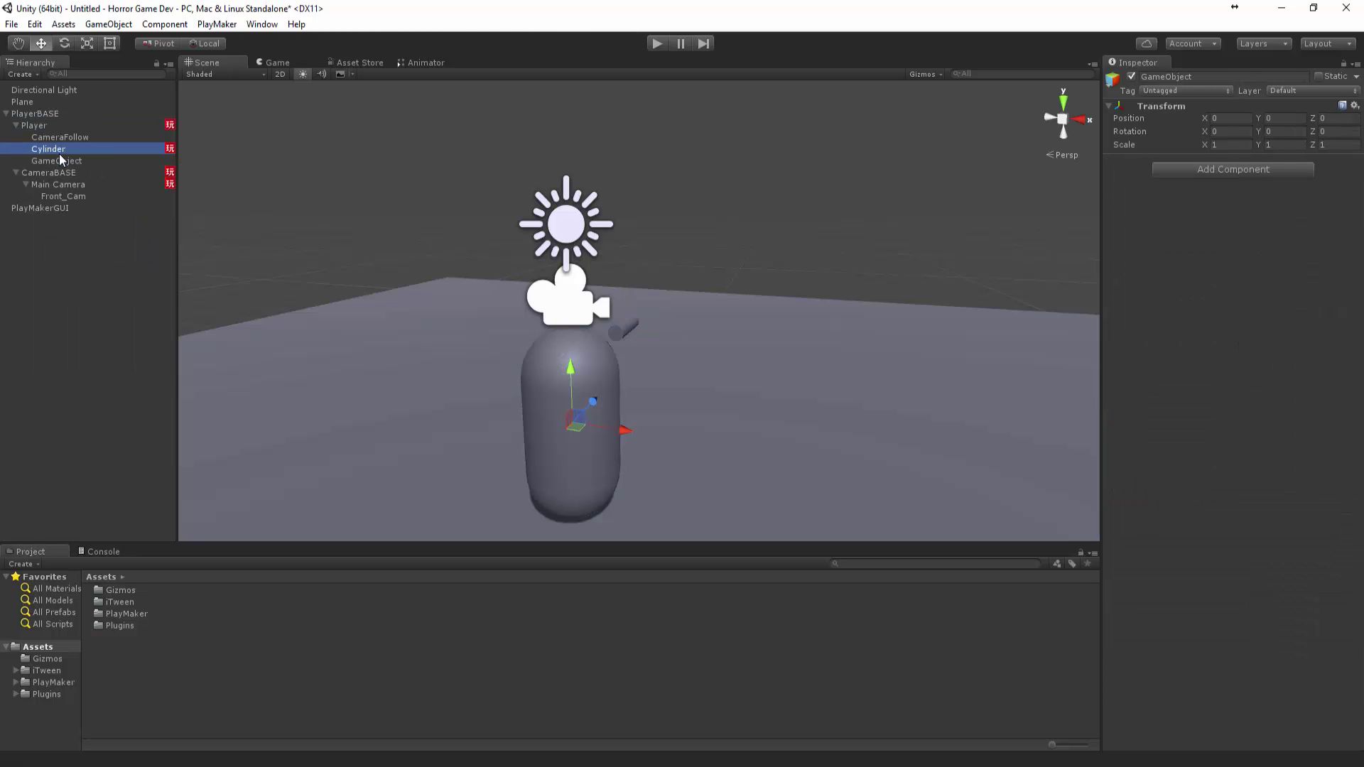
{"action": "right_click", "coordinate": [1153, 108]}
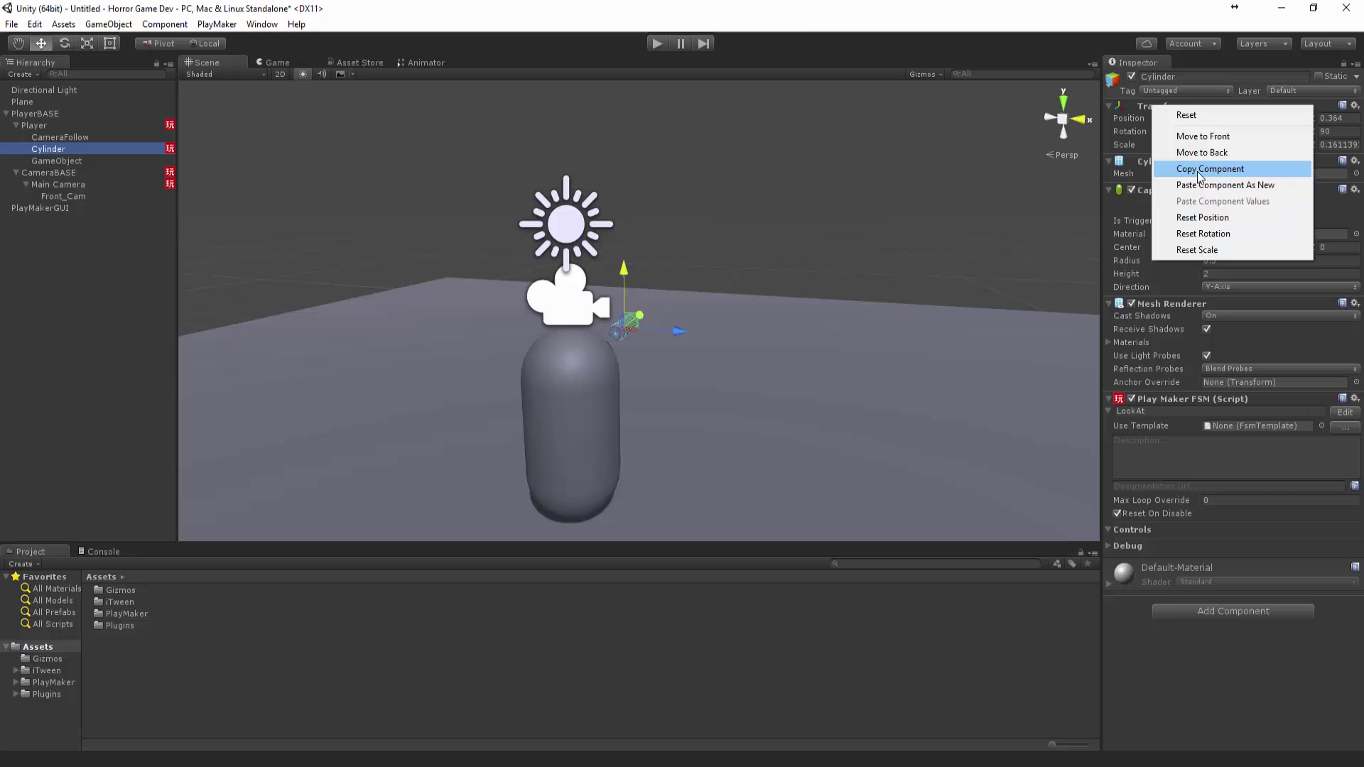
{"action": "left_click", "coordinate": [1208, 169]}
{"action": "left_click", "coordinate": [70, 161]}
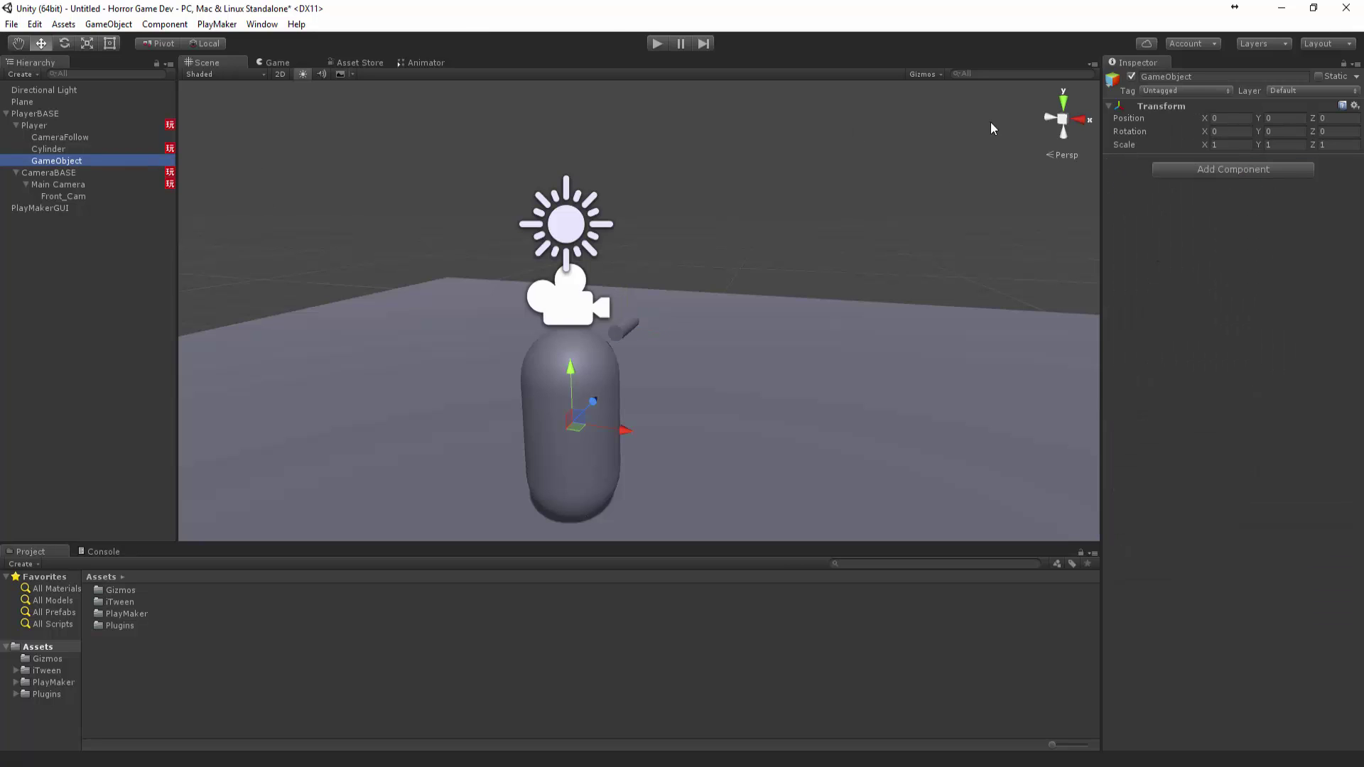
{"action": "right_click", "coordinate": [1142, 114]}
{"action": "left_click", "coordinate": [1201, 199]}
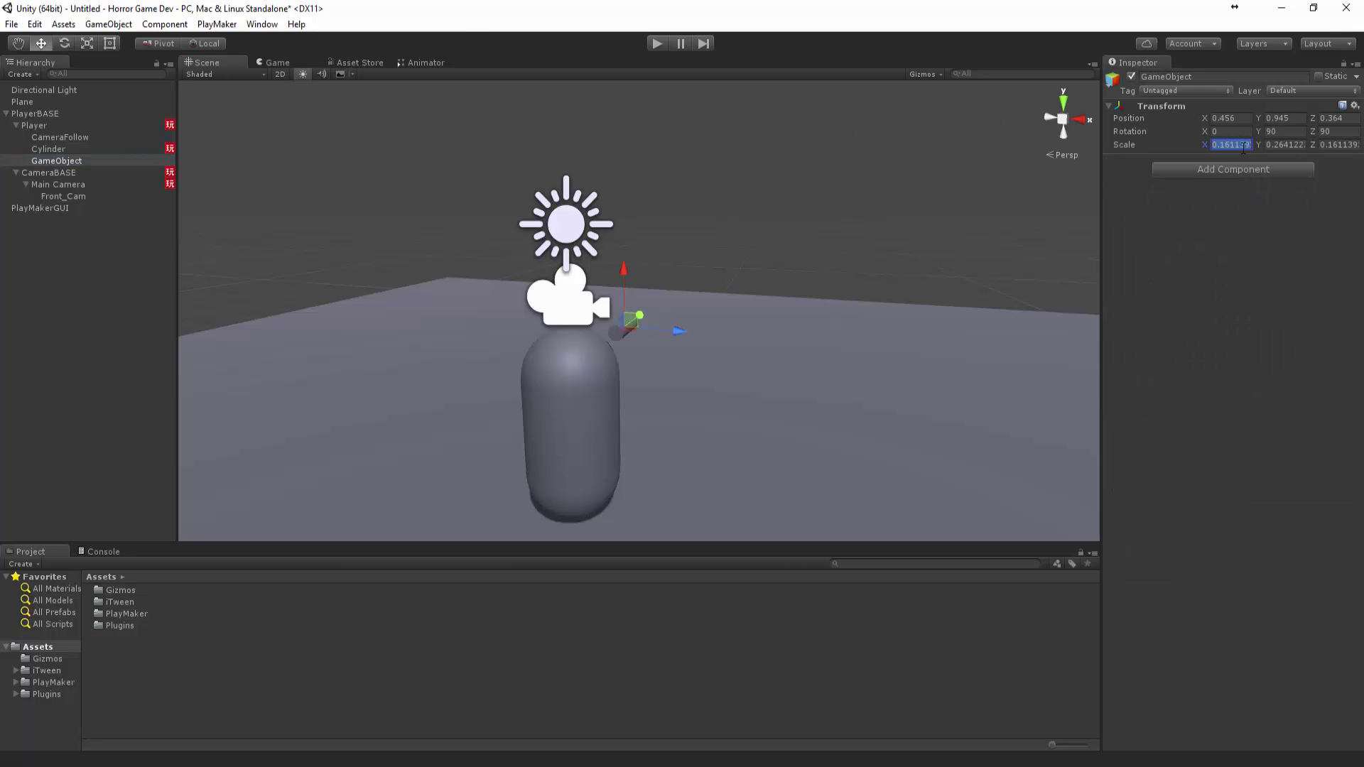
Set the empty GameObject's scale to 1 on all axes and make the Cylinder its child.
{"action": "type", "text": "1"}
{"action": "scroll", "coordinate": [711, 254], "scroll_direction": "up", "scroll_amount": 5}
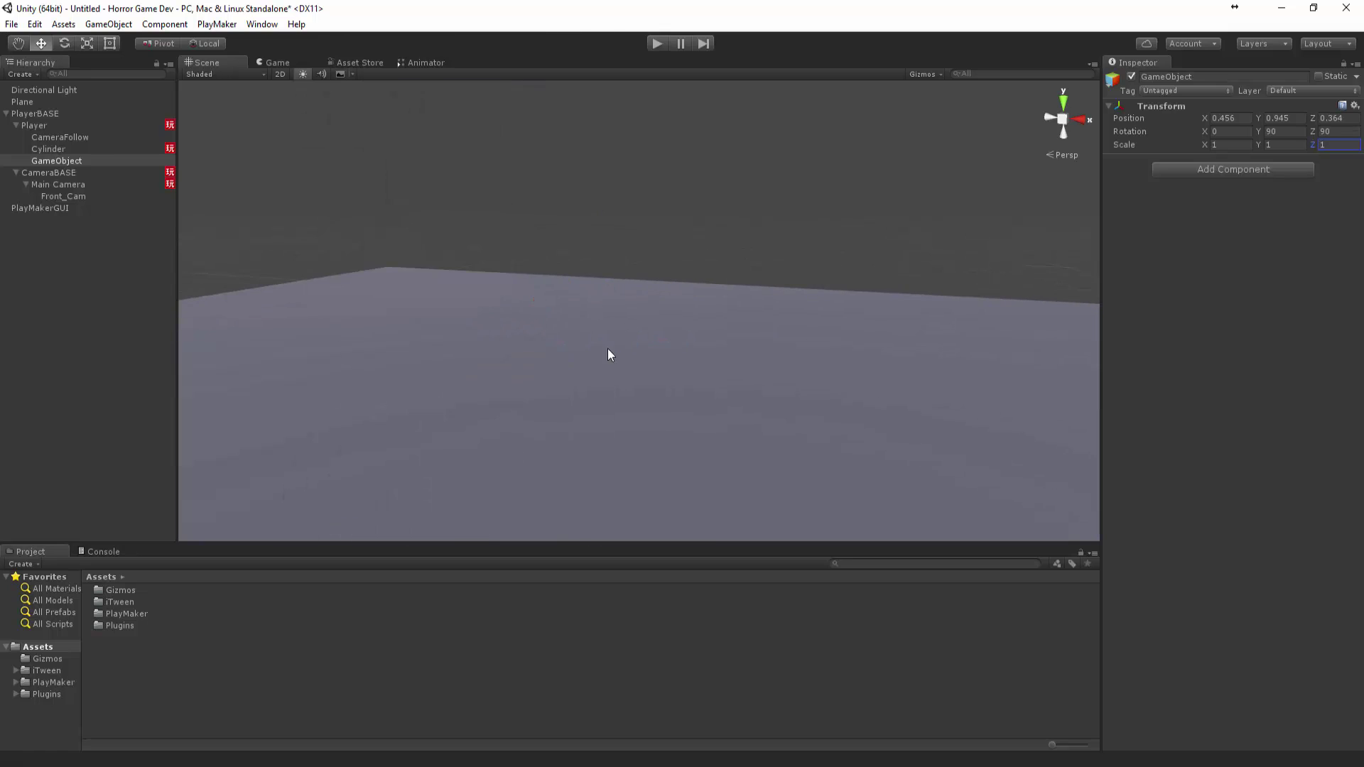
{"action": "left_click", "coordinate": [586, 359]}
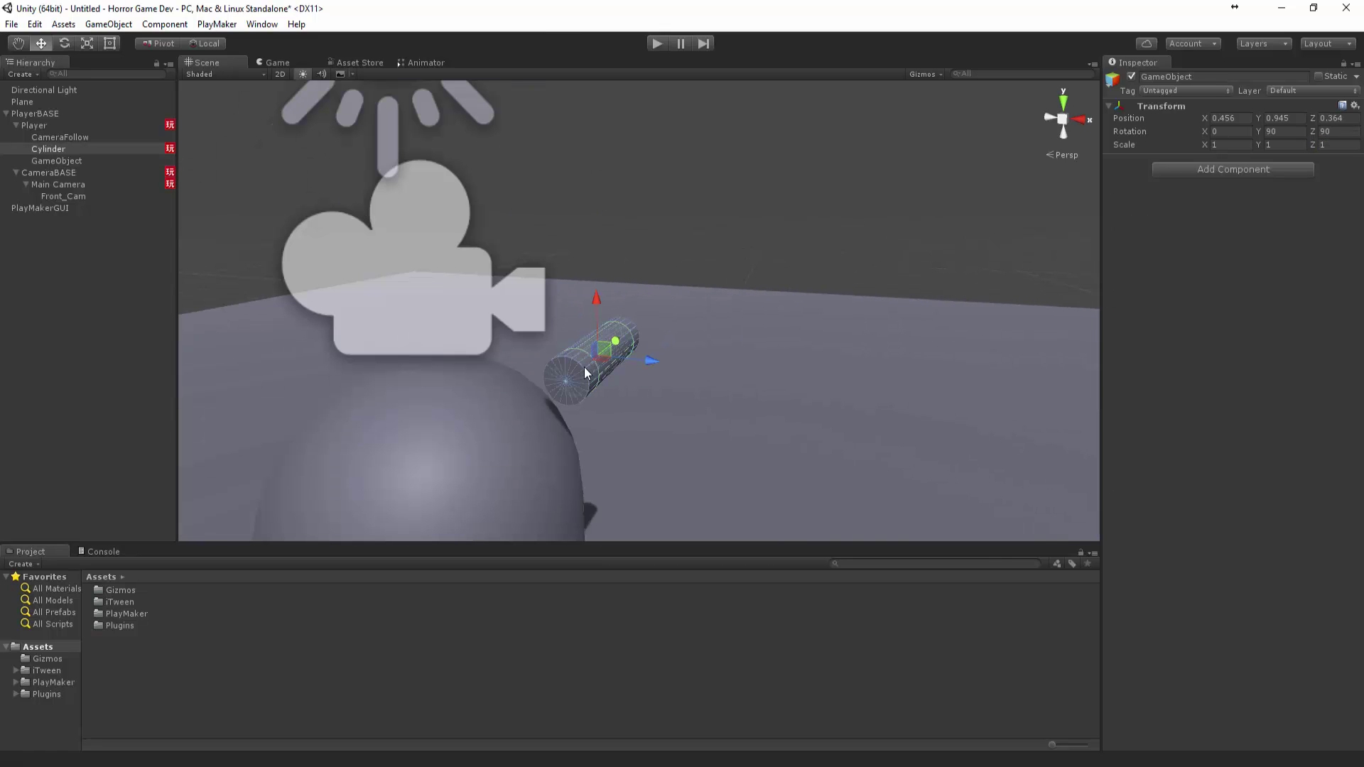
{"action": "key", "text": "e"}
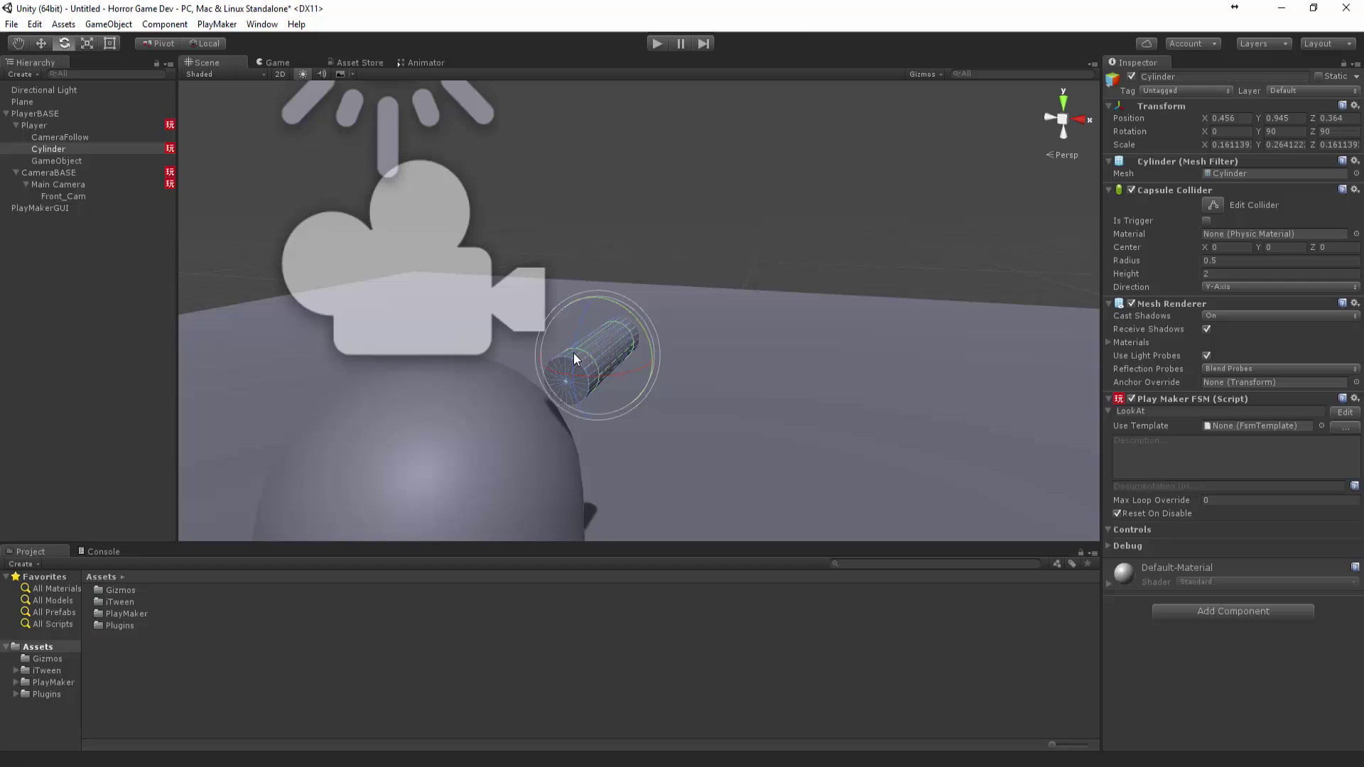
{"action": "left_click", "coordinate": [64, 162]}
{"action": "left_click_drag", "start_coordinate": [78, 161], "coordinate": [57, 150]}
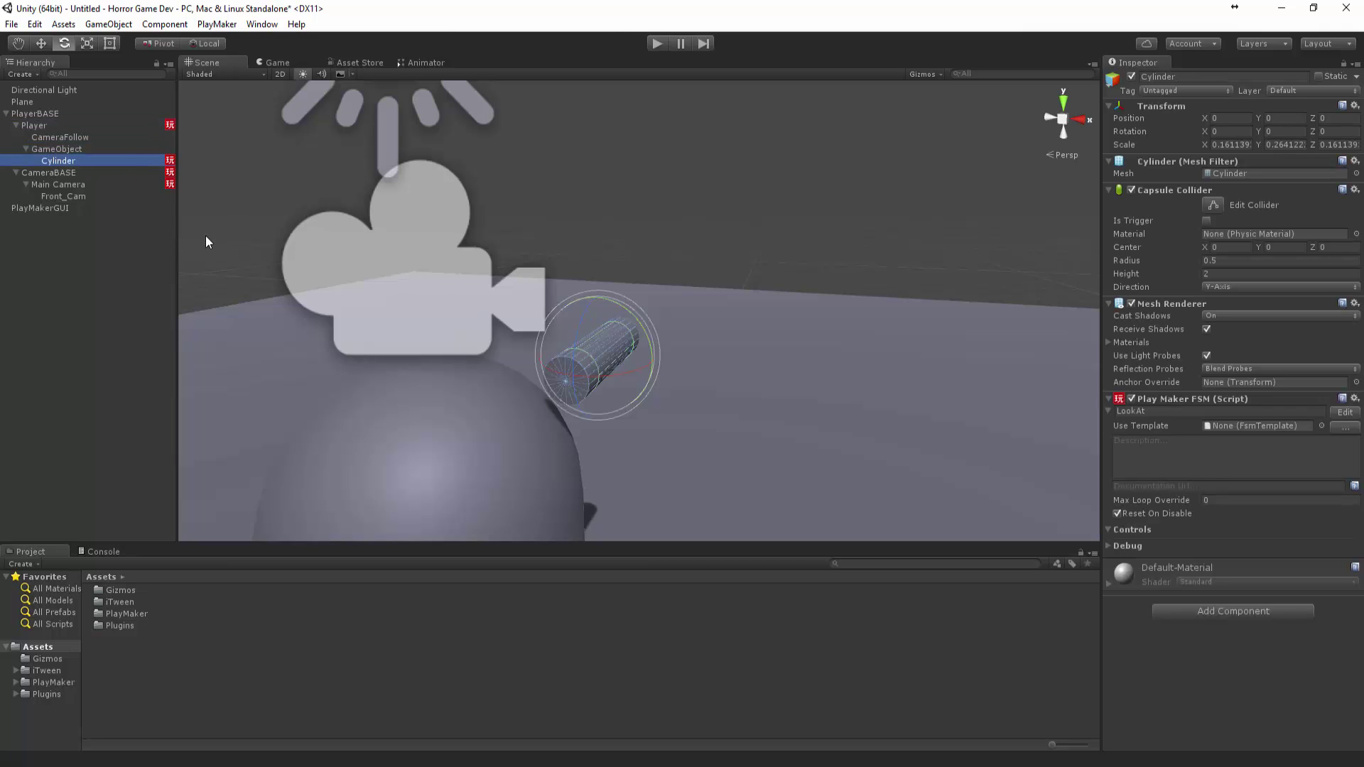
Pause play mode and rotate the GameObject parent to a Z rotation of about 185 so the Cylinder points forward.
{"action": "left_click", "coordinate": [658, 46]}
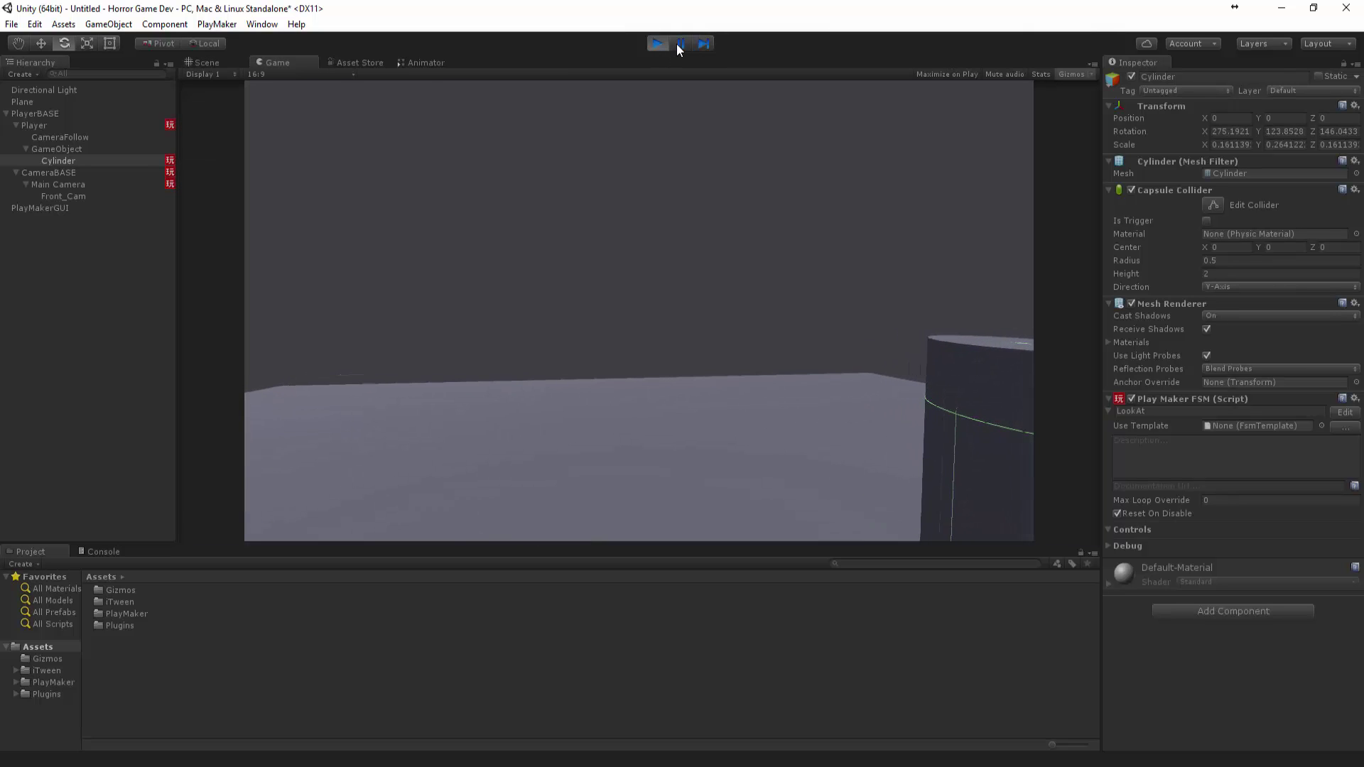
{"action": "left_click", "coordinate": [679, 44]}
{"action": "left_click", "coordinate": [62, 149]}
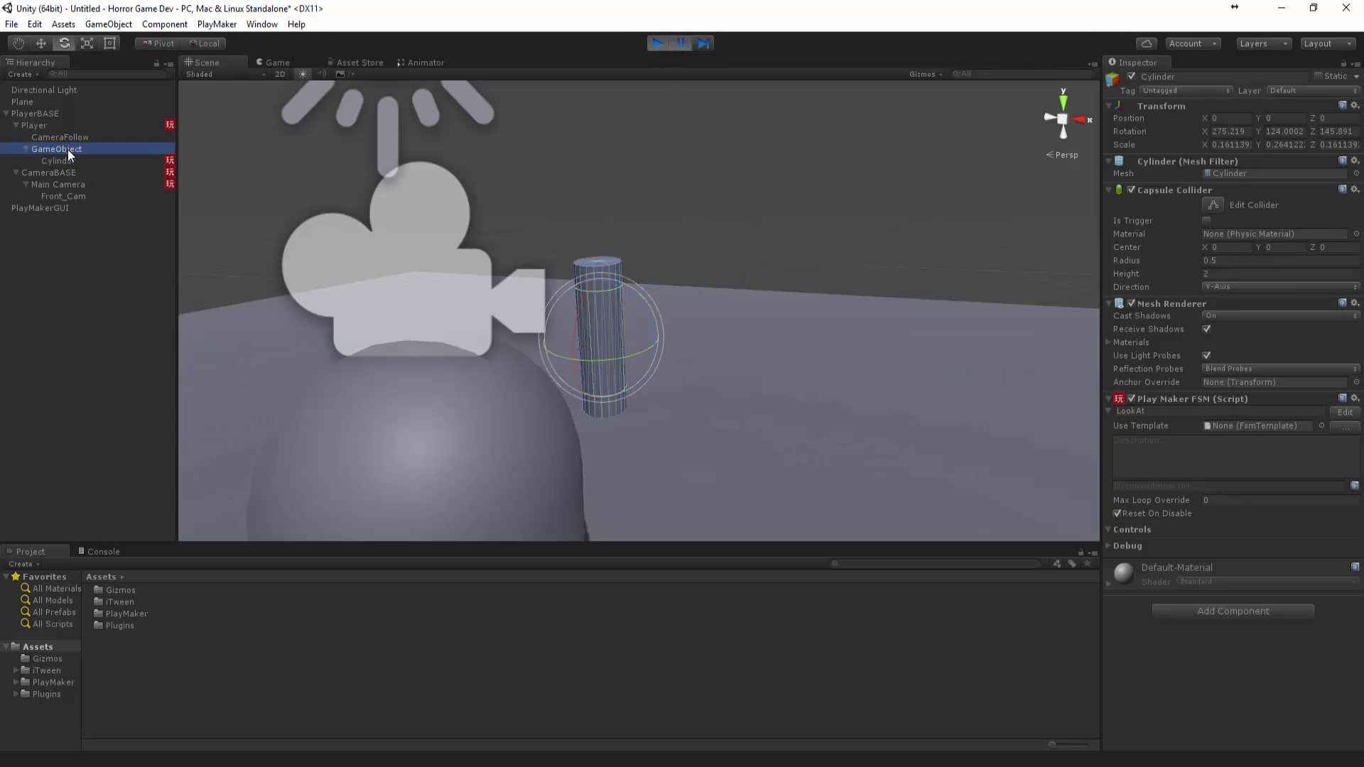
{"action": "left_click_drag", "start_coordinate": [571, 334], "coordinate": [601, 280]}
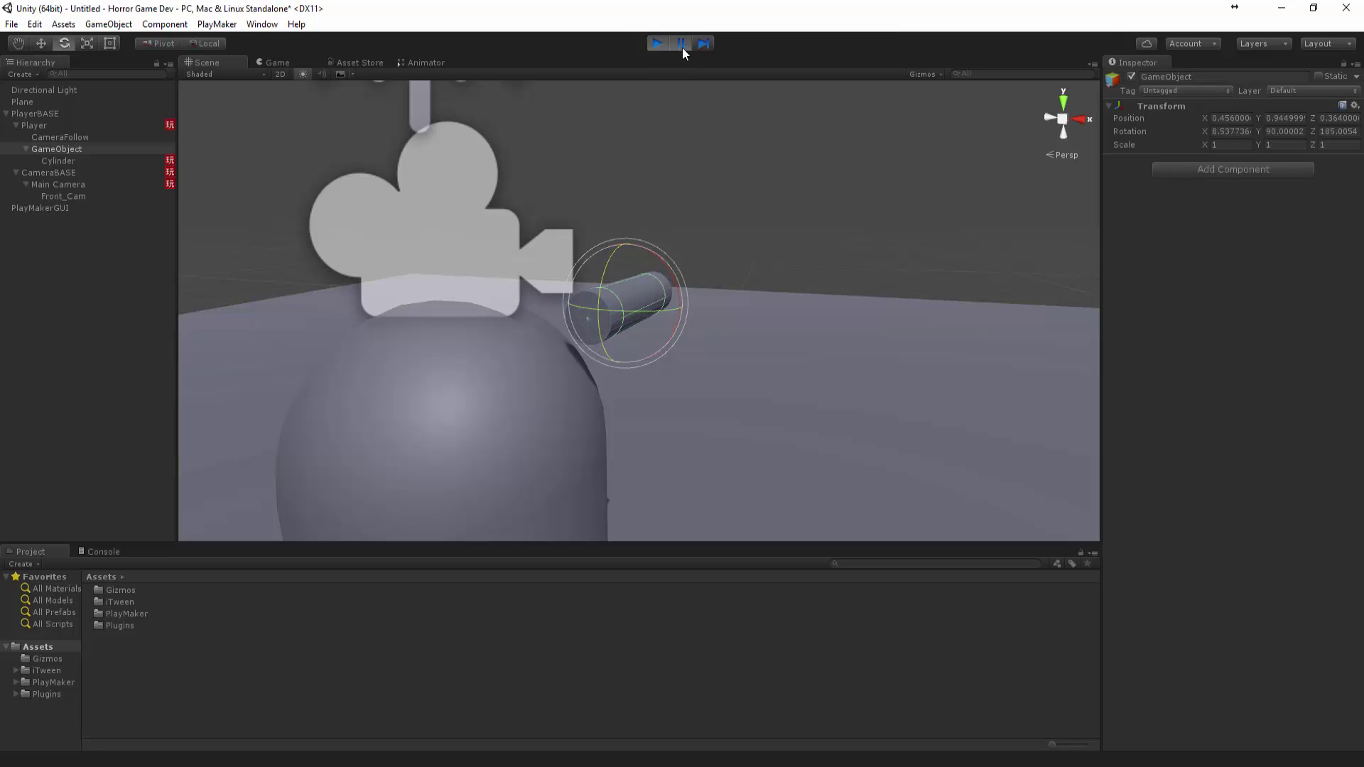
Carry the GameObject's Transform values from paused play mode over to edit mode and test the result in play mode.
{"action": "right_click", "coordinate": [1146, 106]}
{"action": "left_click", "coordinate": [1208, 164]}
{"action": "left_click", "coordinate": [663, 45]}
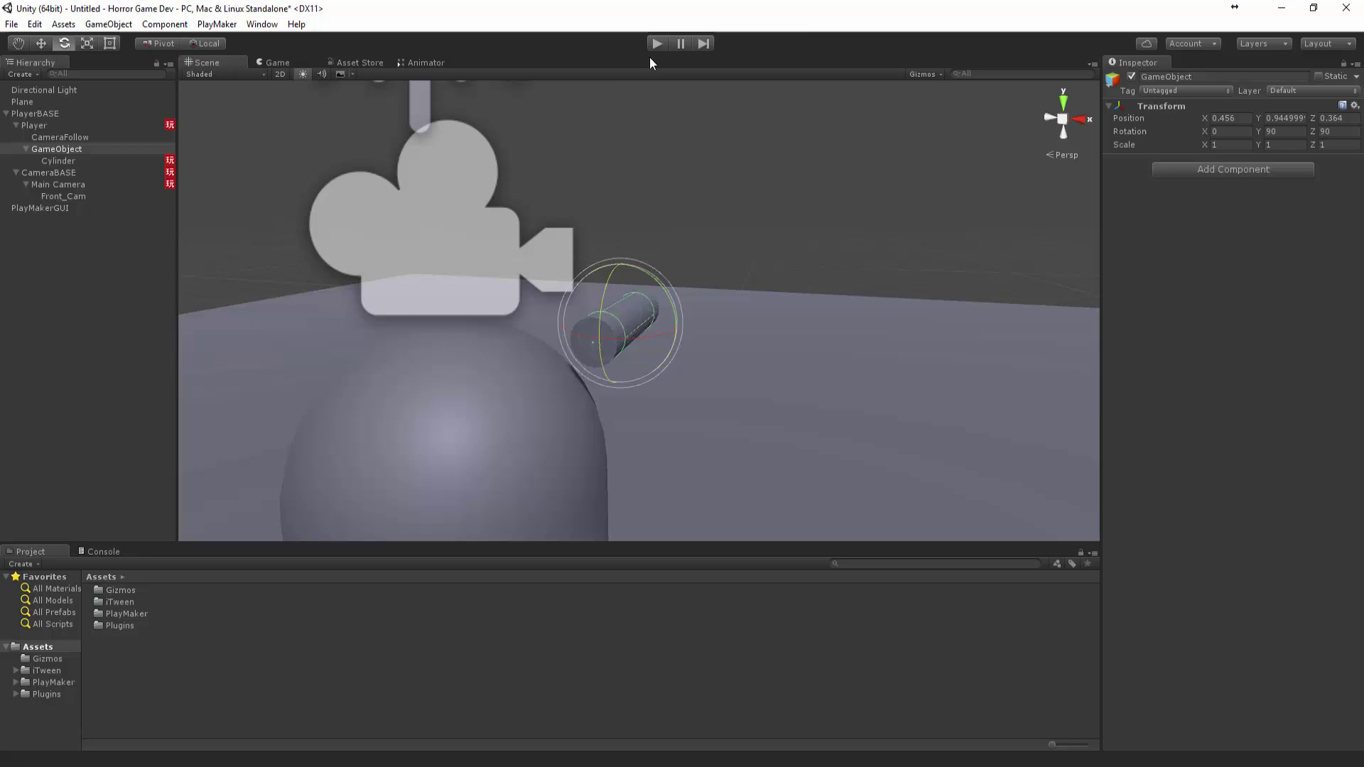
{"action": "right_click", "coordinate": [1161, 106]}
{"action": "left_click", "coordinate": [1251, 205]}
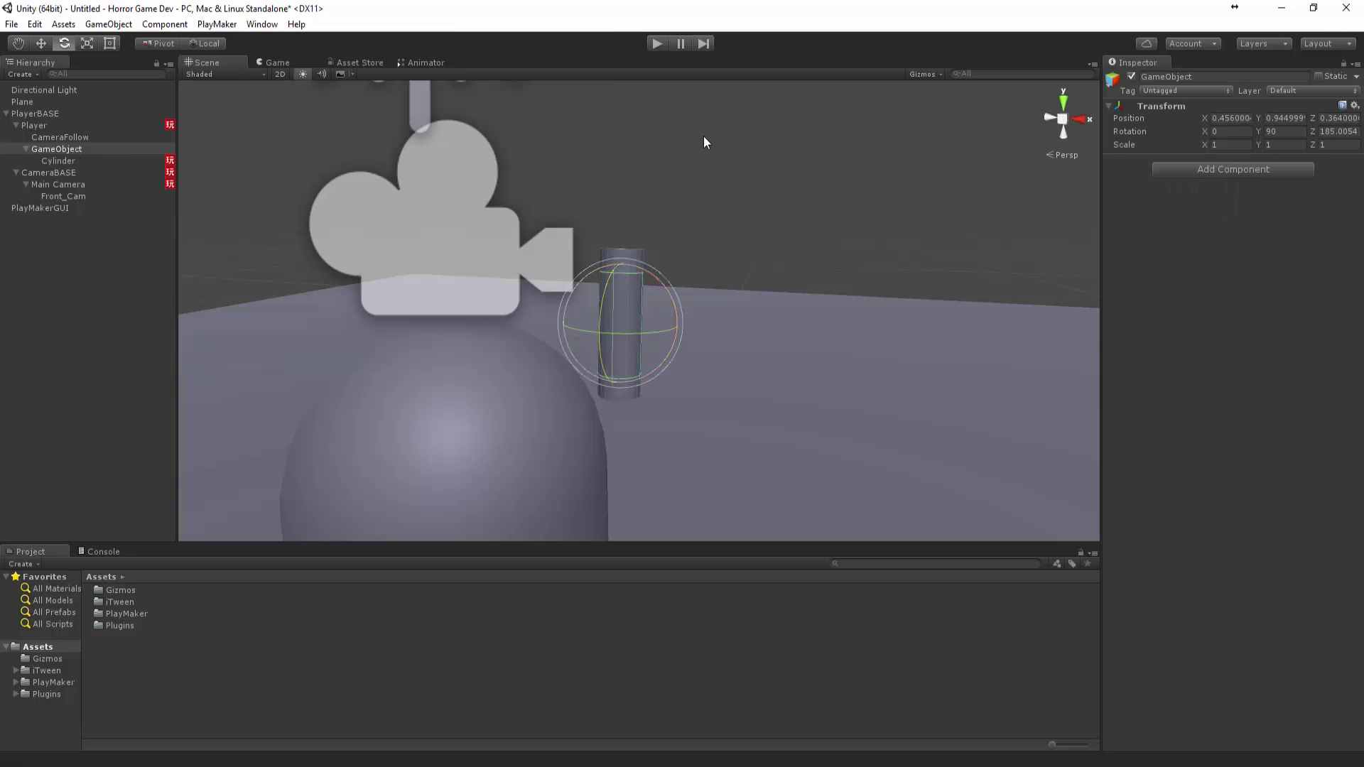
{"action": "left_click", "coordinate": [665, 43]}
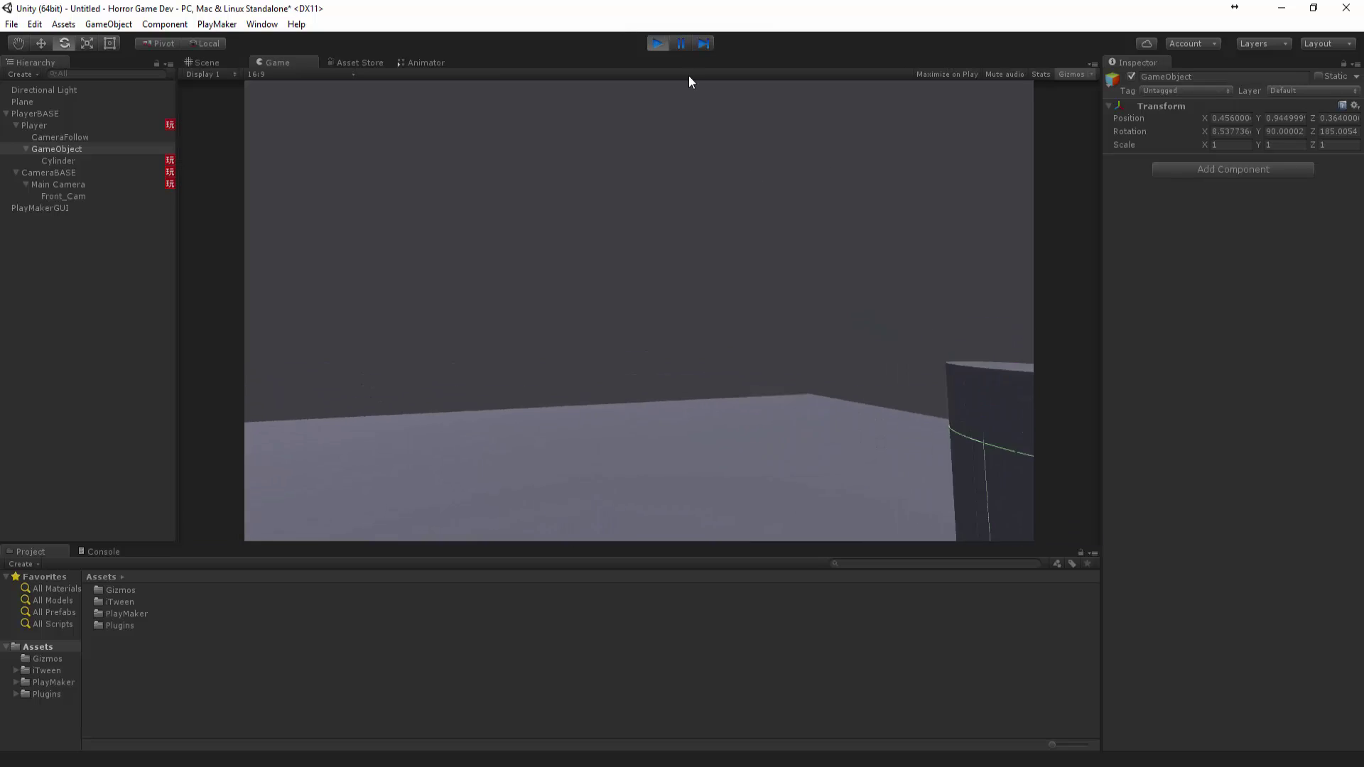
{"action": "left_click", "coordinate": [657, 43]}
Copy the Cylinder's LookAt FSM as a new component onto the GameObject parent and test it in play mode.
{"action": "left_click", "coordinate": [99, 161]}
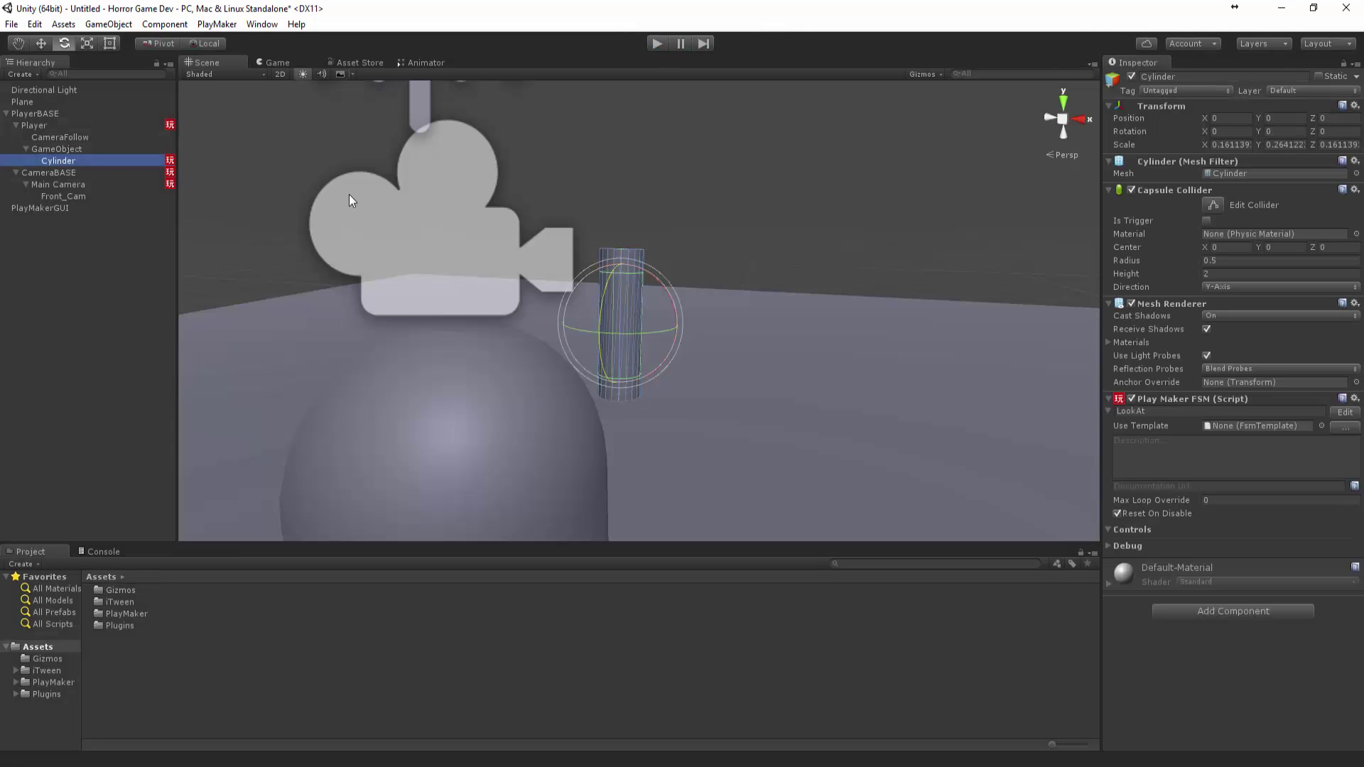
{"action": "right_click", "coordinate": [1159, 407]}
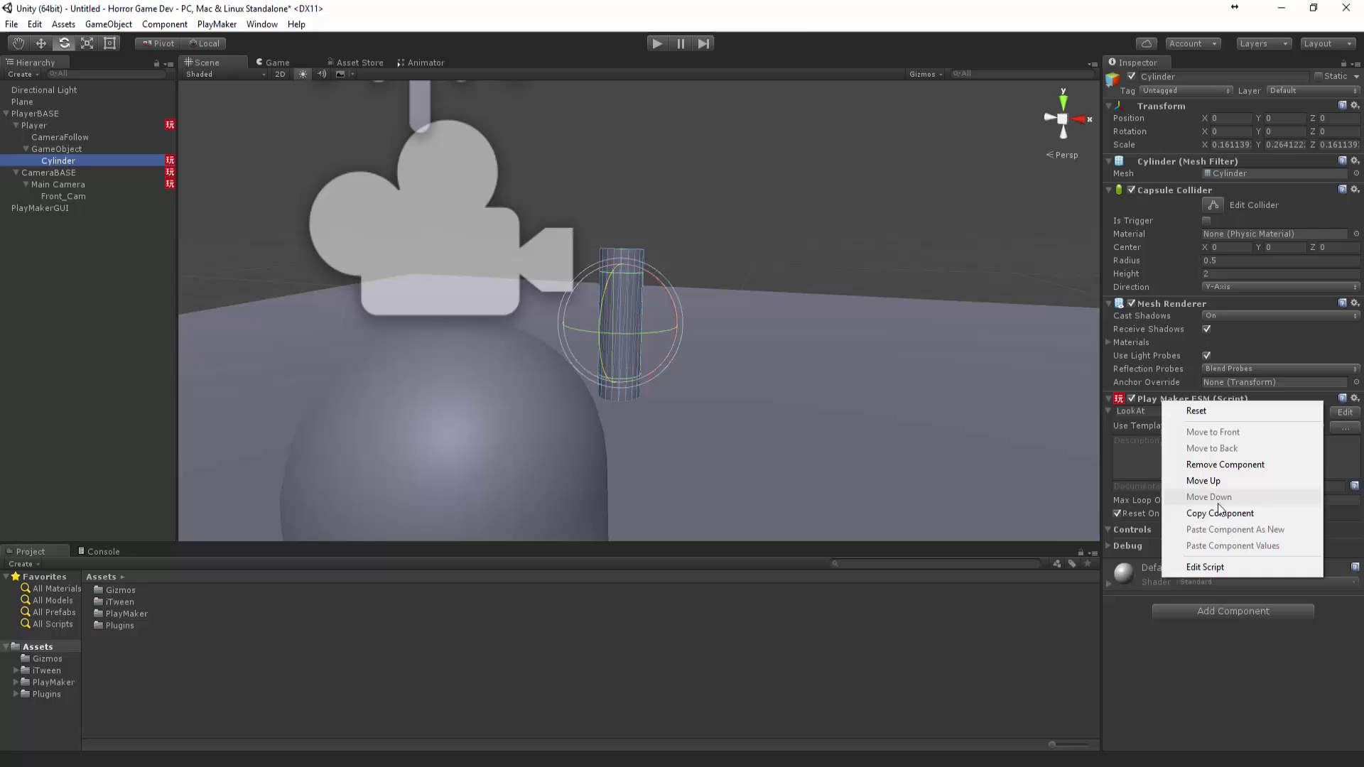
{"action": "left_click", "coordinate": [1194, 506]}
{"action": "left_click", "coordinate": [57, 149]}
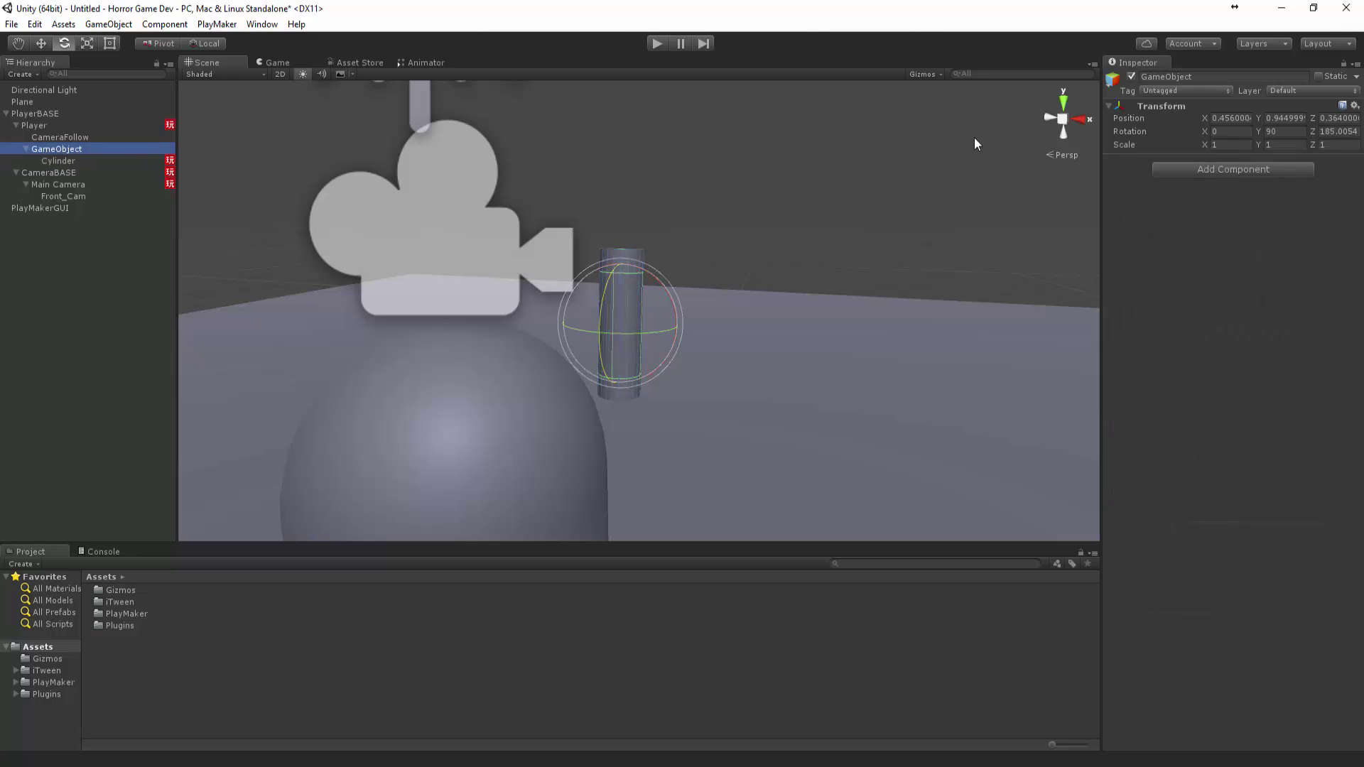
{"action": "right_click", "coordinate": [1159, 106]}
{"action": "left_click", "coordinate": [1211, 182]}
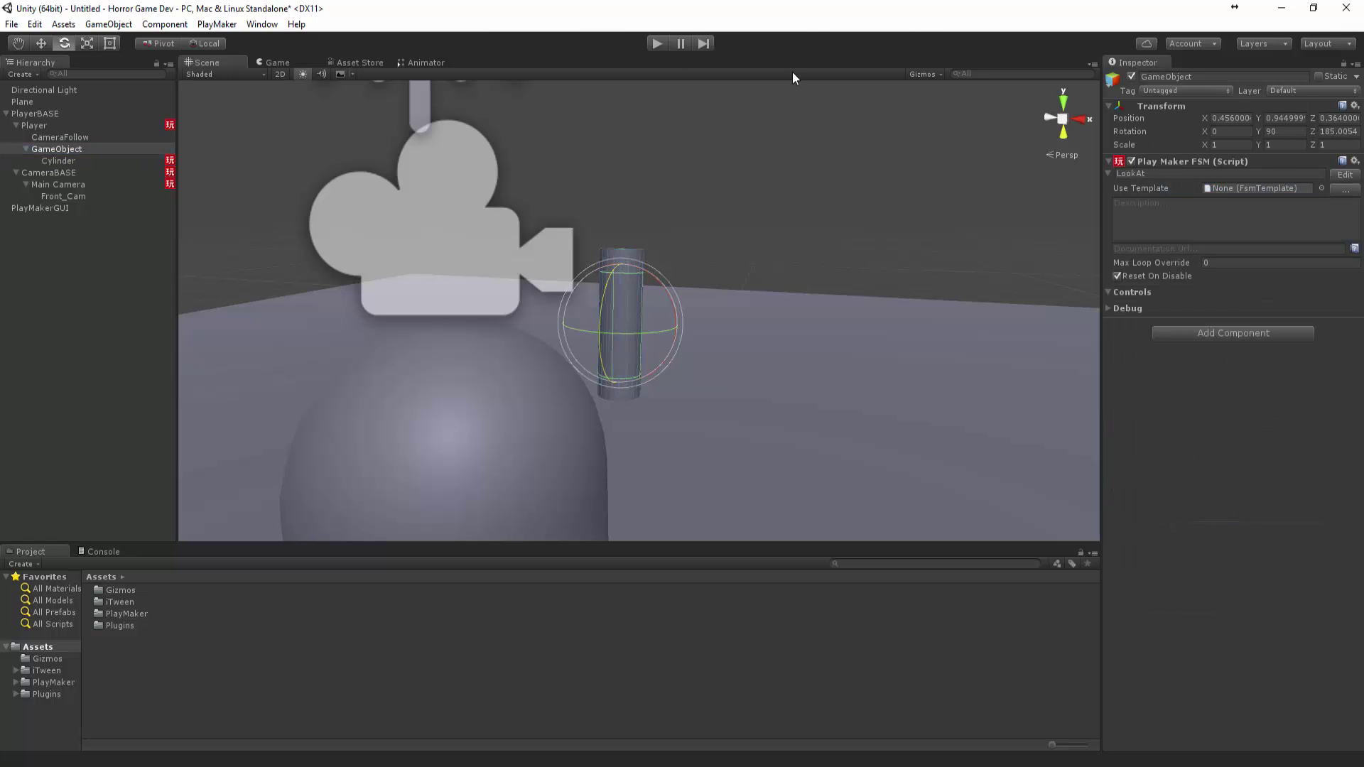
{"action": "left_click", "coordinate": [659, 46]}
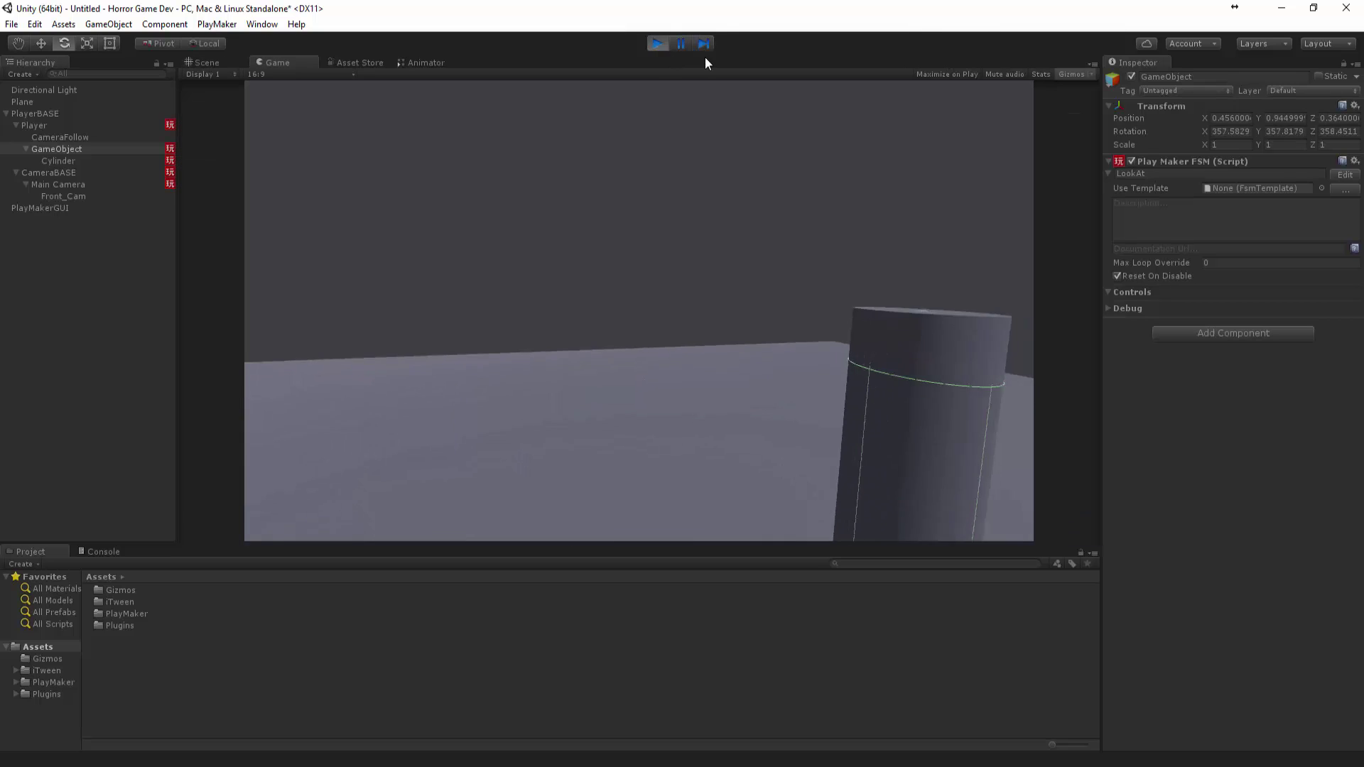
Pause play mode and rotate the Cylinder to about X 86, Y 180 and Z 180 so it points forward.
{"action": "left_click", "coordinate": [680, 44]}
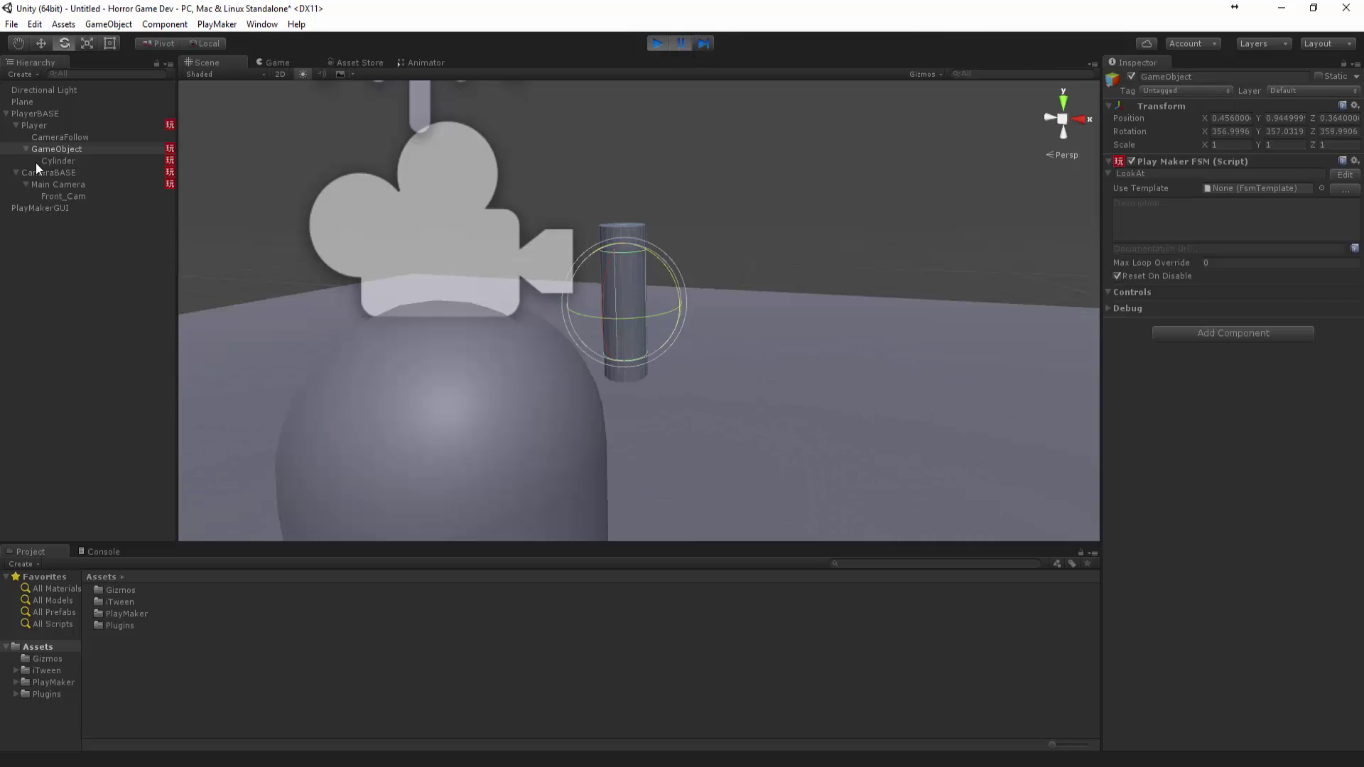
{"action": "left_click", "coordinate": [58, 161]}
{"action": "left_click_drag", "start_coordinate": [616, 295], "coordinate": [718, 108]}
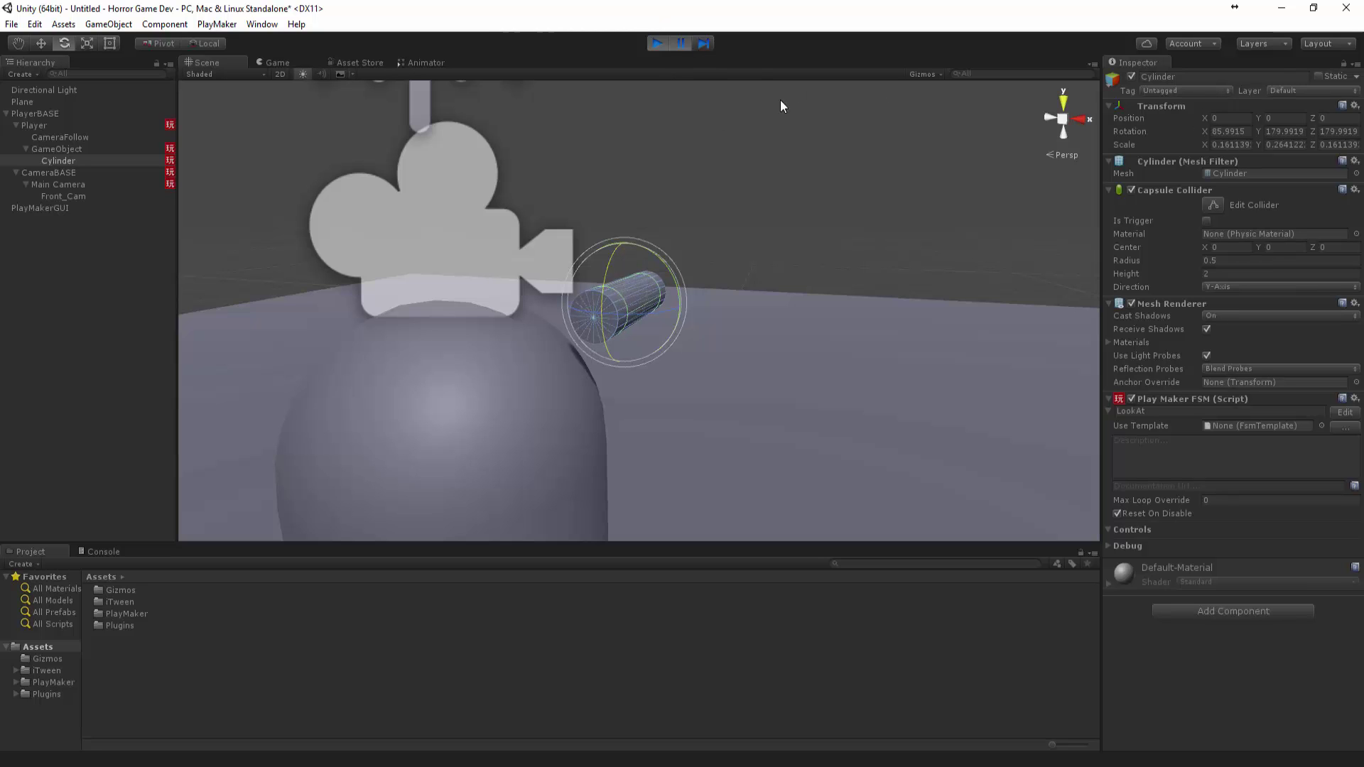
Copy the Cylinder's Transform from play mode, exit play mode and paste the values back onto the Cylinder.
{"action": "right_click", "coordinate": [1162, 108]}
{"action": "left_click", "coordinate": [1215, 170]}
{"action": "key", "text": "ctrl+p"}
{"action": "right_click", "coordinate": [1157, 106]}
{"action": "left_click", "coordinate": [1201, 201]}
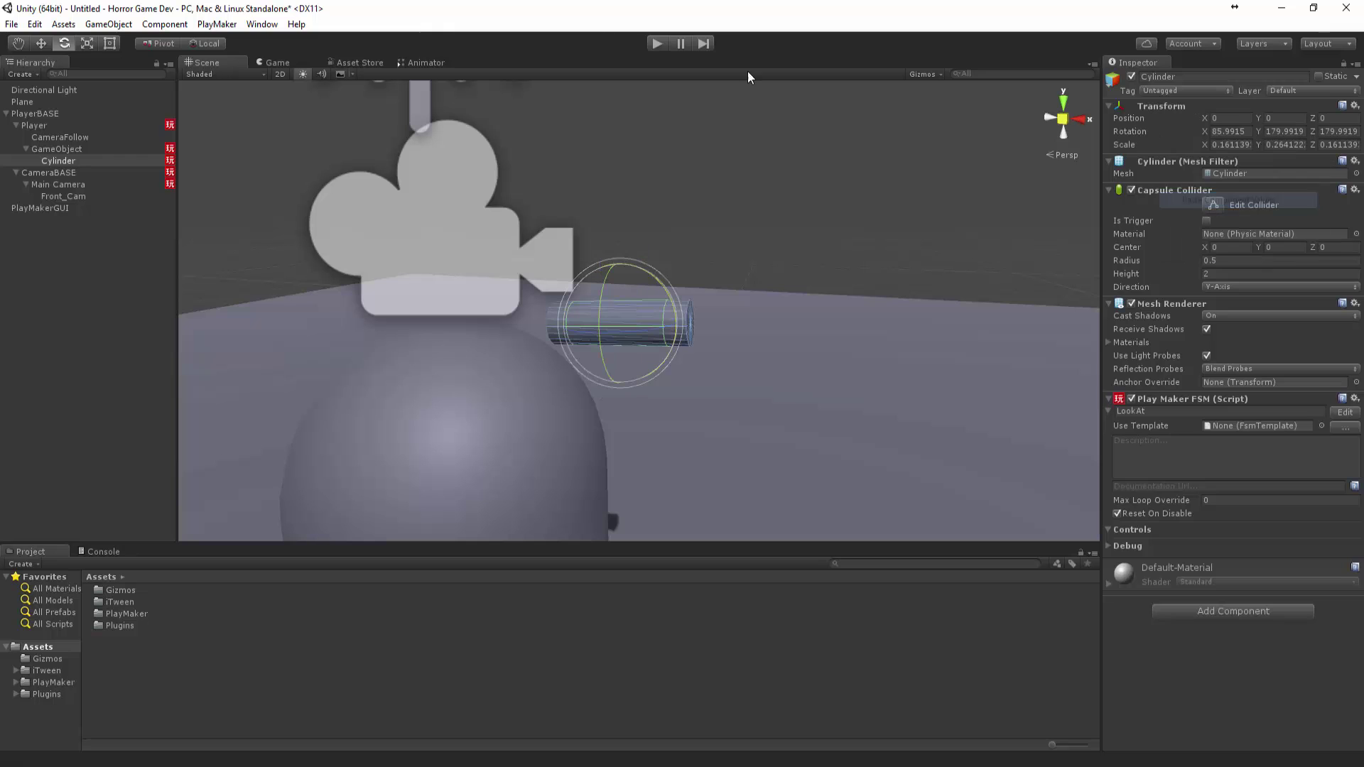
Test the Cylinder's orientation in play mode and inspect it around the Player in the scene view while paused.
{"action": "left_click", "coordinate": [656, 44]}
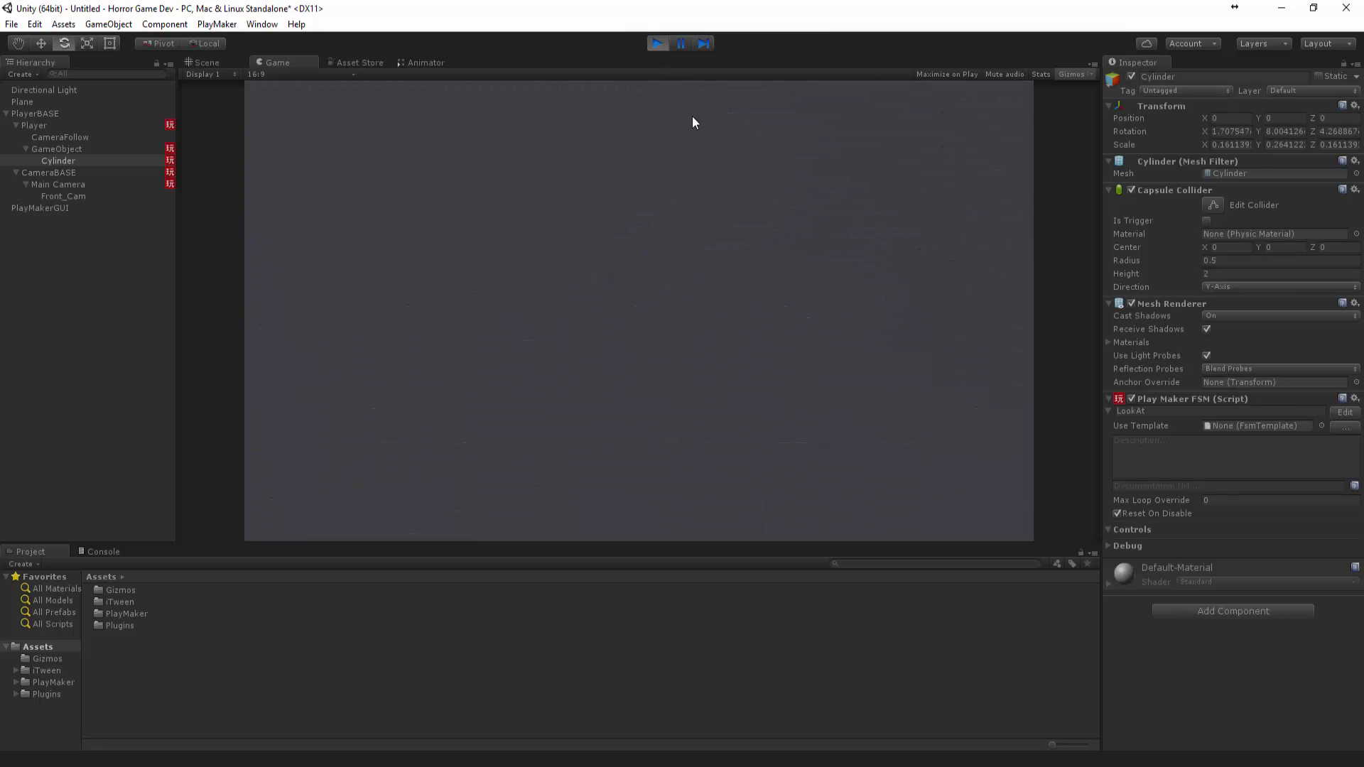
{"action": "key", "text": "ctrl+shift+p"}
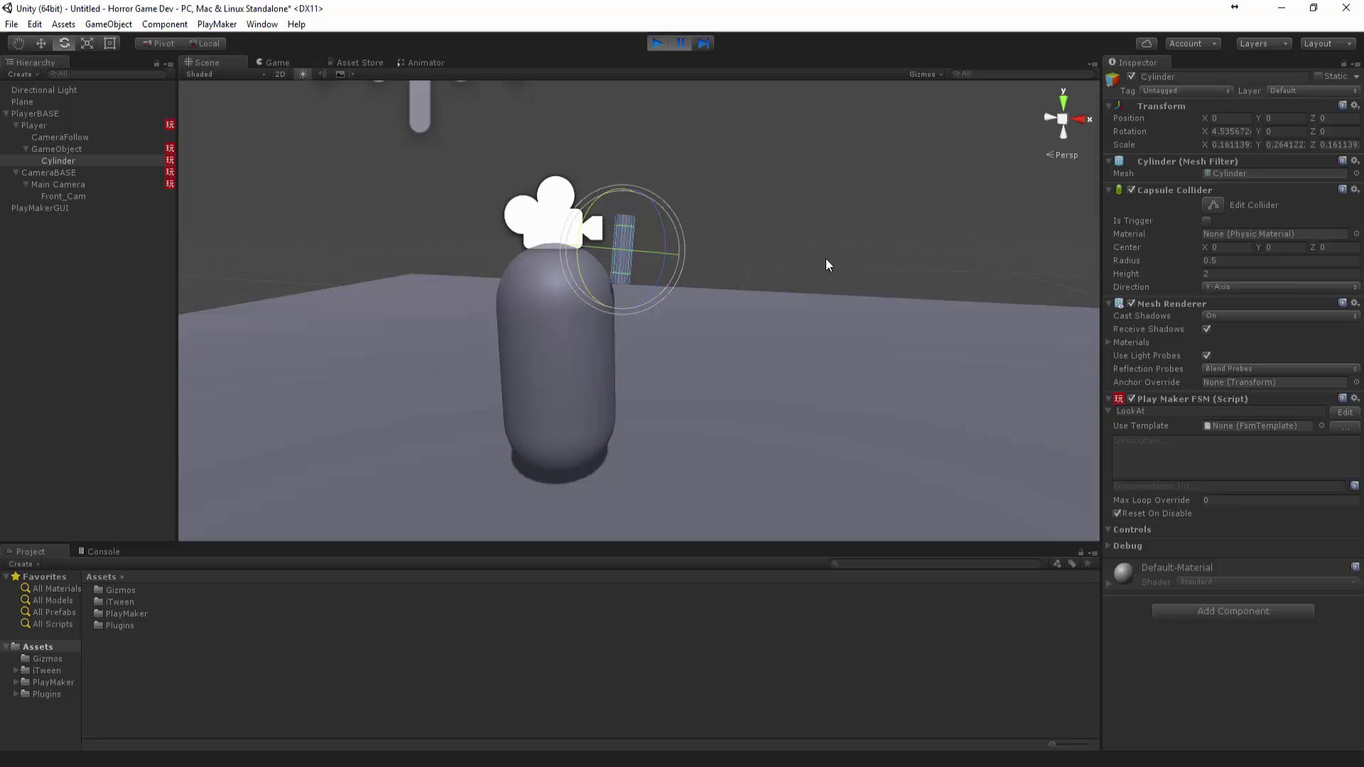
{"action": "scroll", "coordinate": [715, 237], "scroll_direction": "up", "scroll_amount": 3}
{"action": "middle_click_drag", "start_coordinate": [715, 237], "coordinate": [754, 306]}
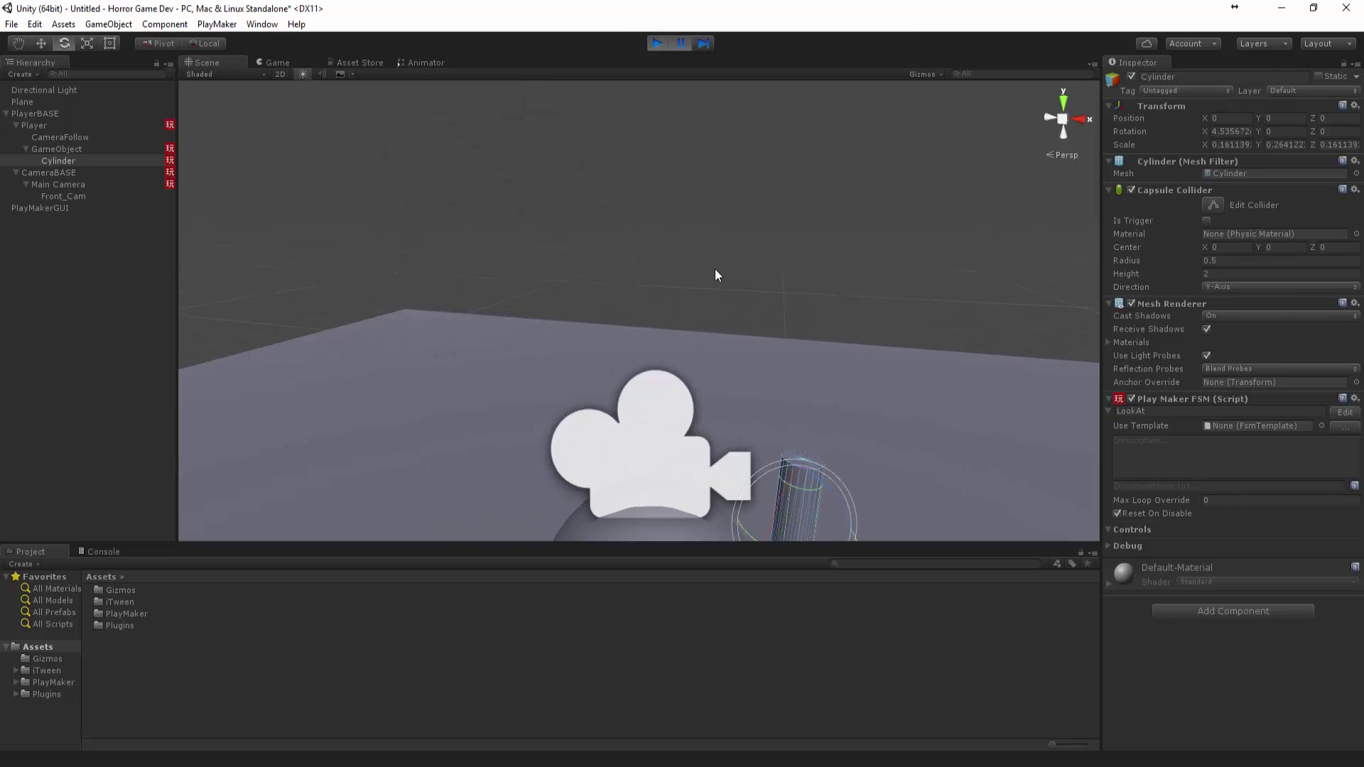
{"action": "right_click_drag", "start_coordinate": [716, 276], "coordinate": [751, 285]}
{"action": "right_click", "coordinate": [1175, 399]}
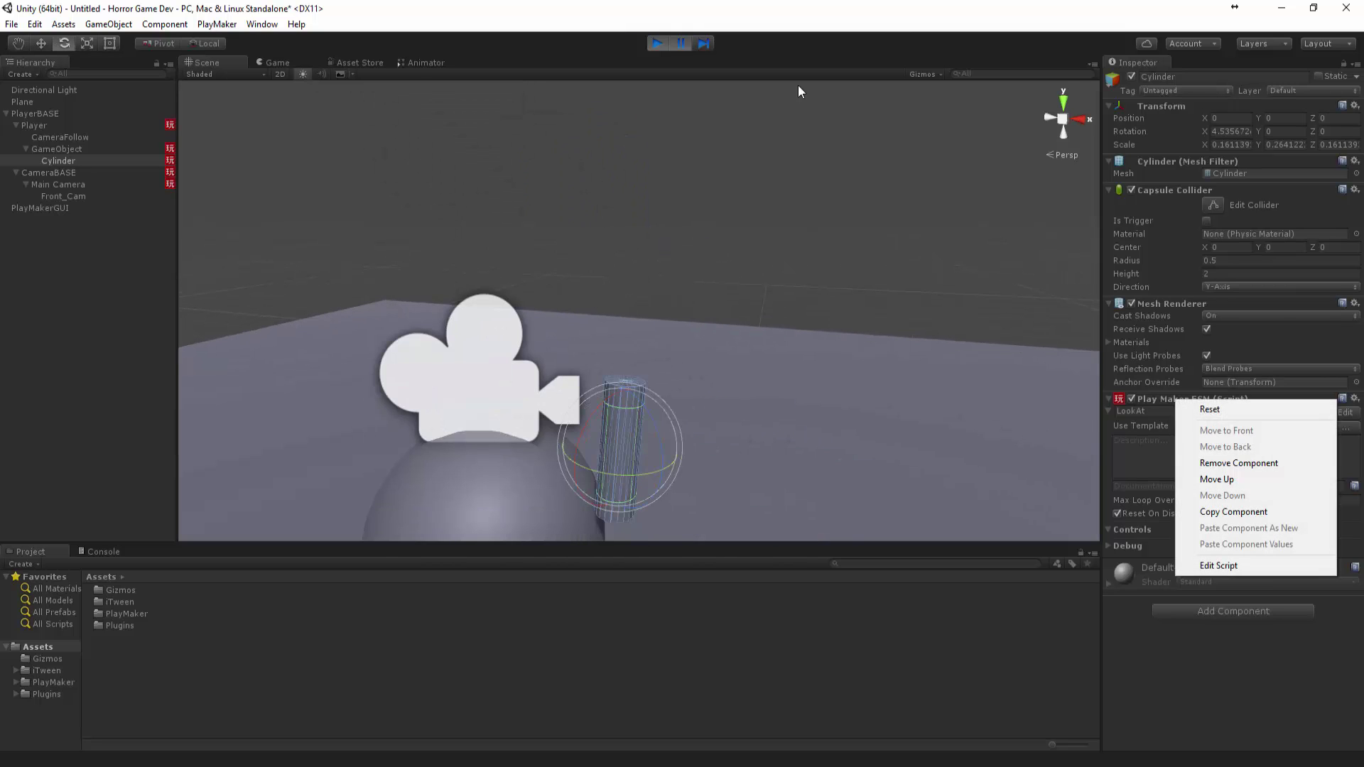
{"action": "left_click", "coordinate": [669, 46]}
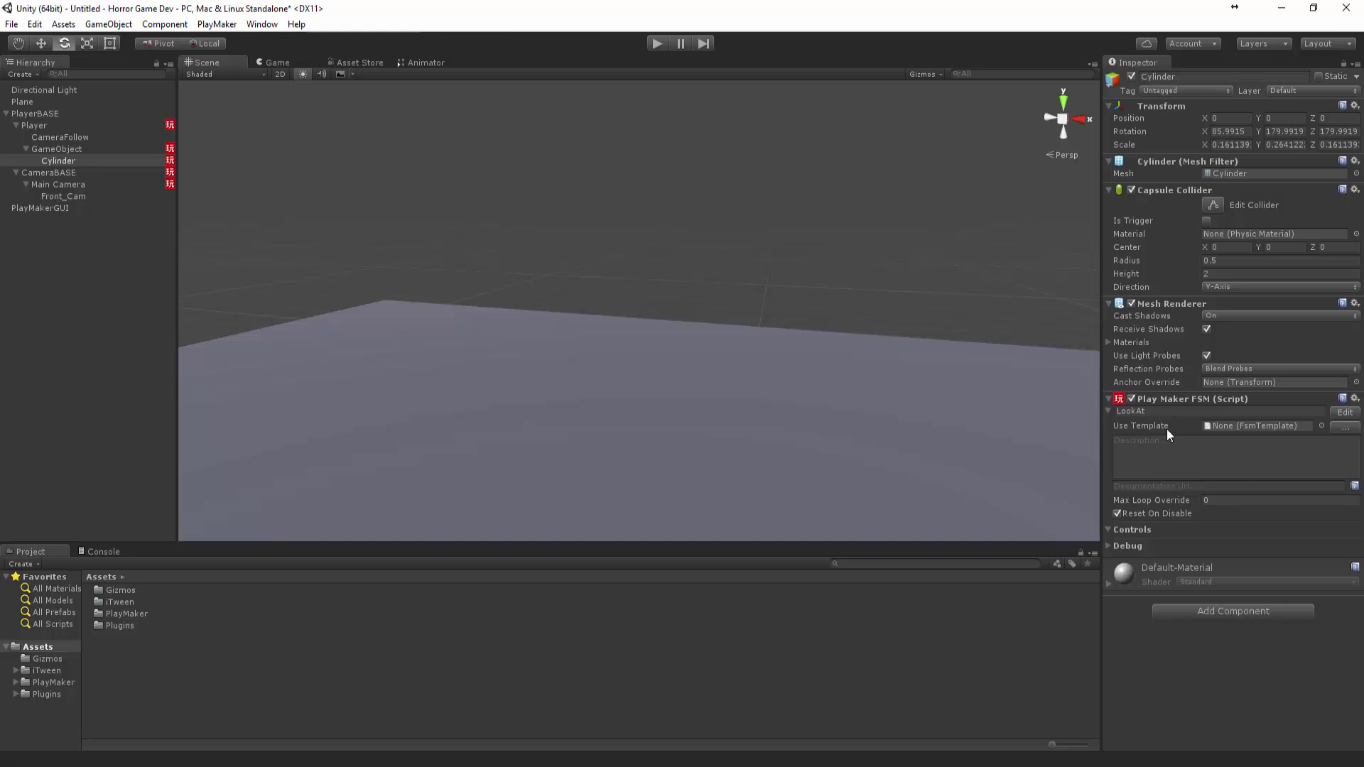
Remove the LookAt FSM component from the Cylinder and test the GameObject parent's aiming in play mode.
{"action": "right_click", "coordinate": [1171, 403]}
{"action": "left_click", "coordinate": [1208, 465]}
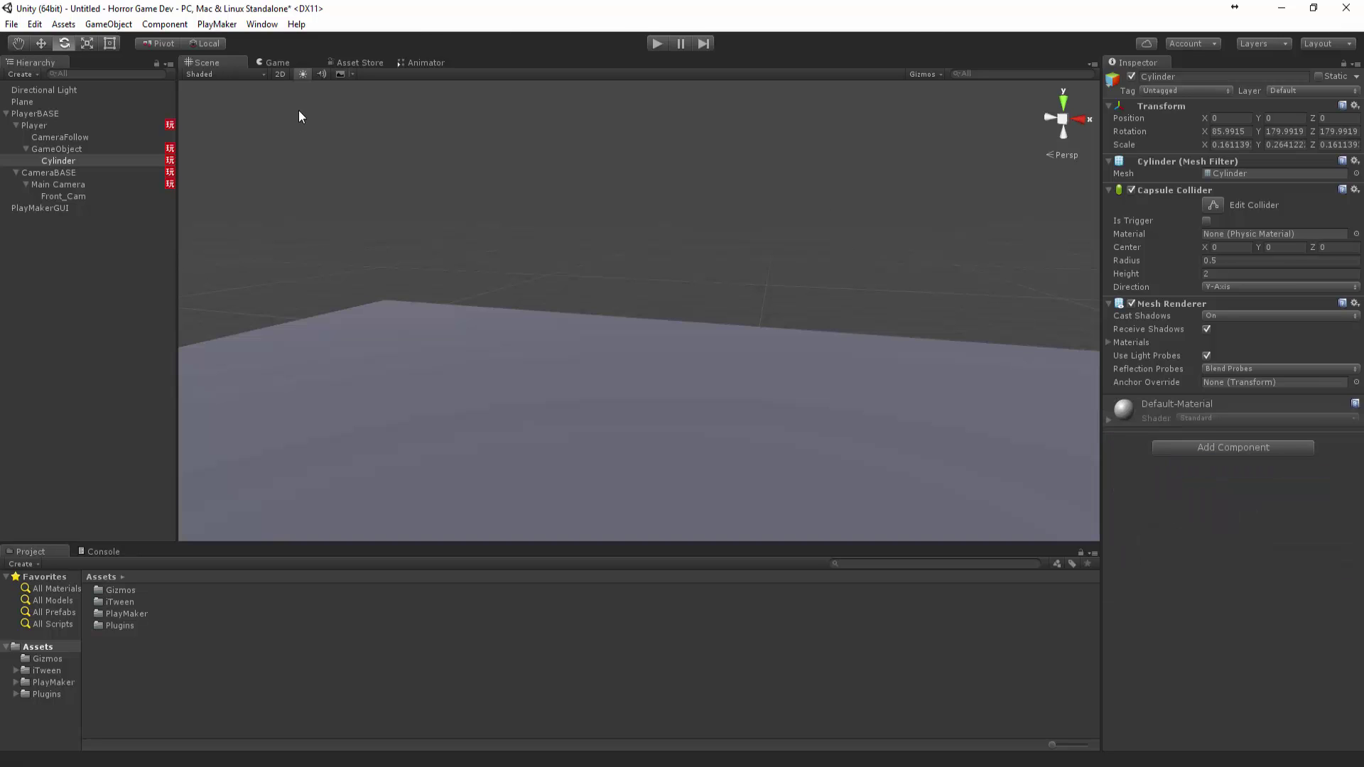
{"action": "left_click", "coordinate": [76, 151]}
{"action": "left_click", "coordinate": [657, 45]}
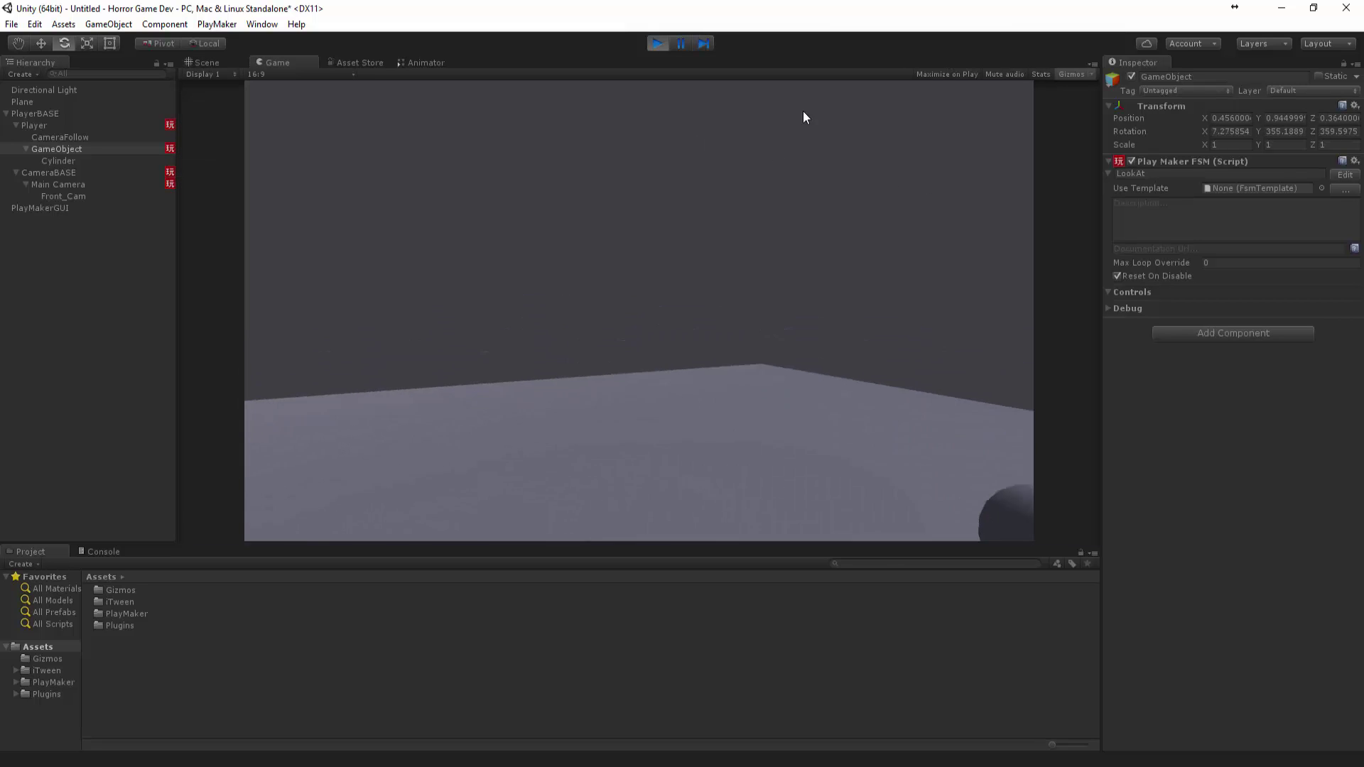
{"action": "left_click", "coordinate": [657, 43]}
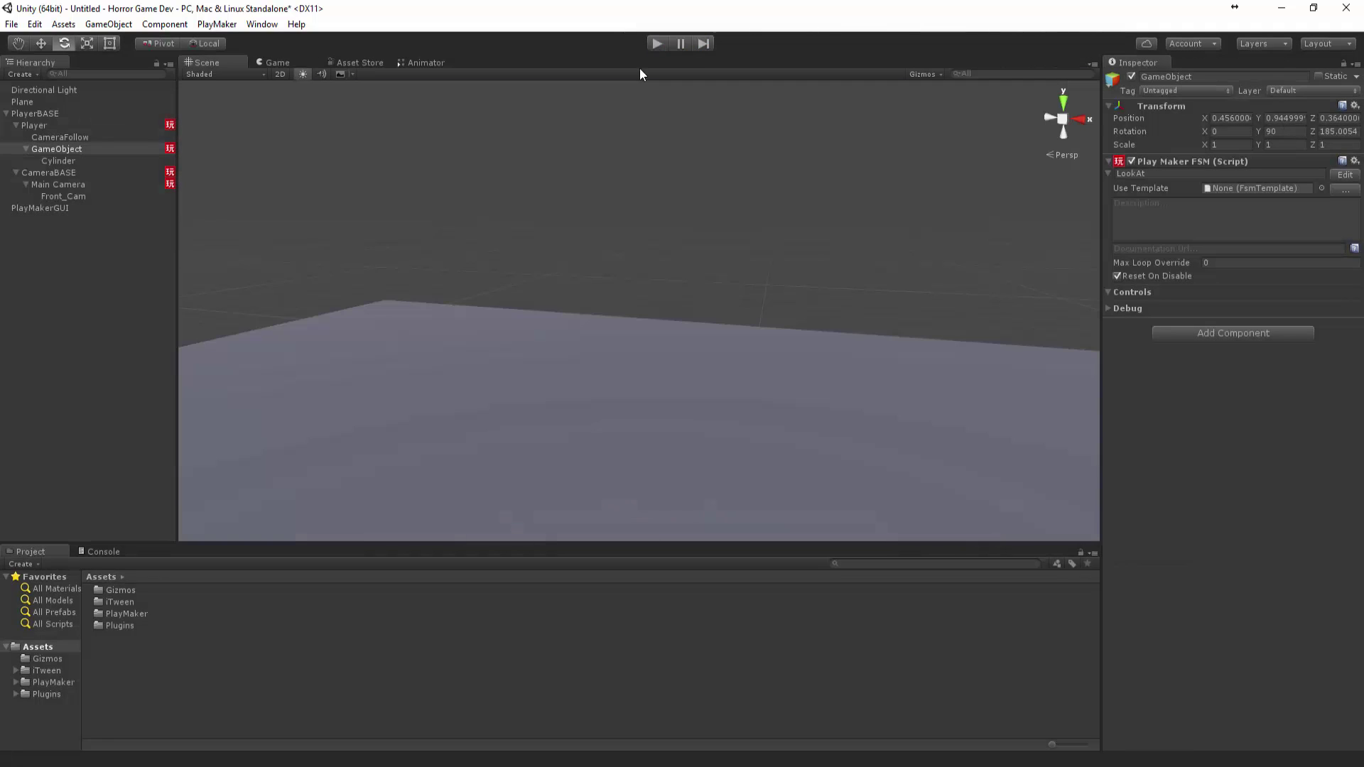
Move the Cylinder's parent GameObject to about X 0.456, Y 1.06, Z 0.662 and test its placement in play mode.
{"action": "left_click", "coordinate": [65, 161]}
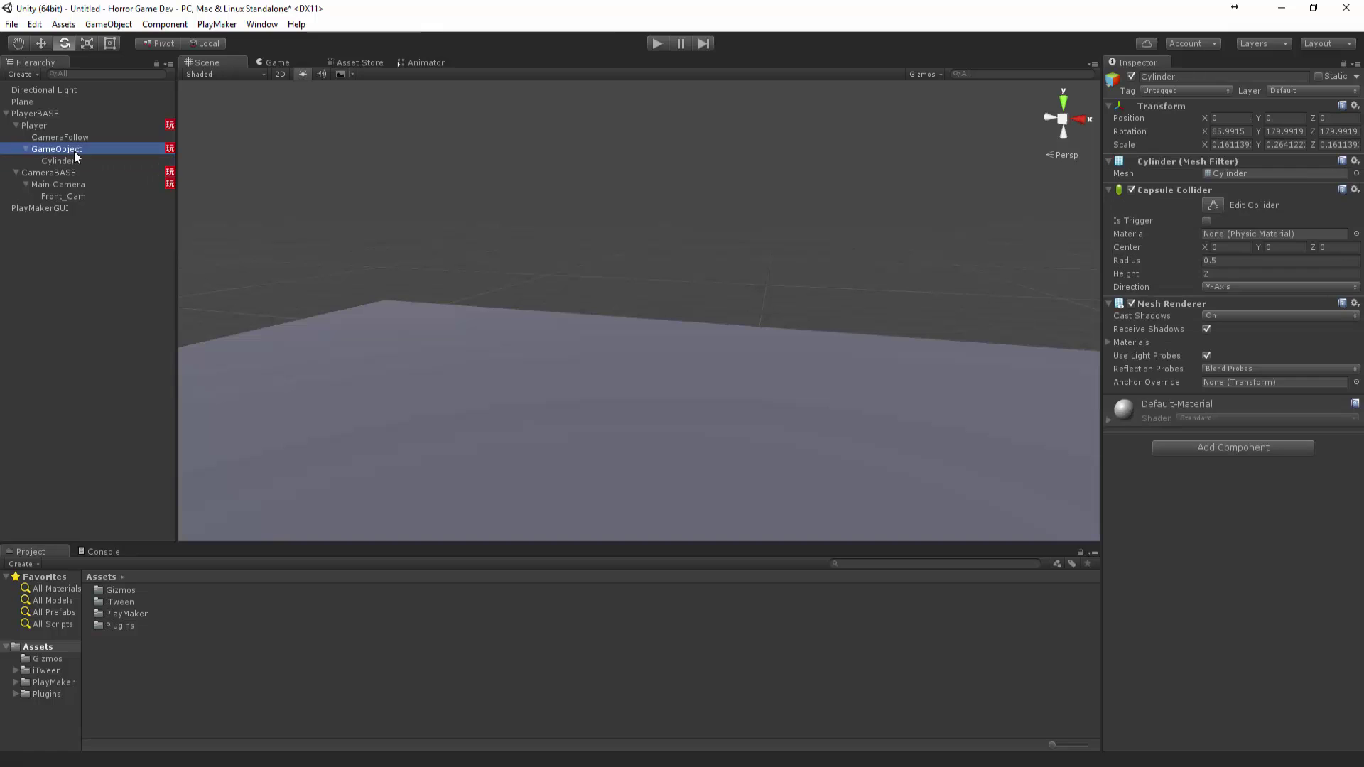
{"action": "scroll", "coordinate": [718, 291], "scroll_direction": "down", "scroll_amount": 5}
{"action": "middle_click_drag", "start_coordinate": [718, 292], "coordinate": [712, 262]}
{"action": "key", "text": "w"}
{"action": "left_click_drag", "start_coordinate": [723, 363], "coordinate": [696, 306], "text": "alt"}
{"action": "scroll", "coordinate": [696, 305], "scroll_direction": "up", "scroll_amount": 3}
{"action": "scroll", "coordinate": [772, 267], "scroll_direction": "down", "scroll_amount": 3}
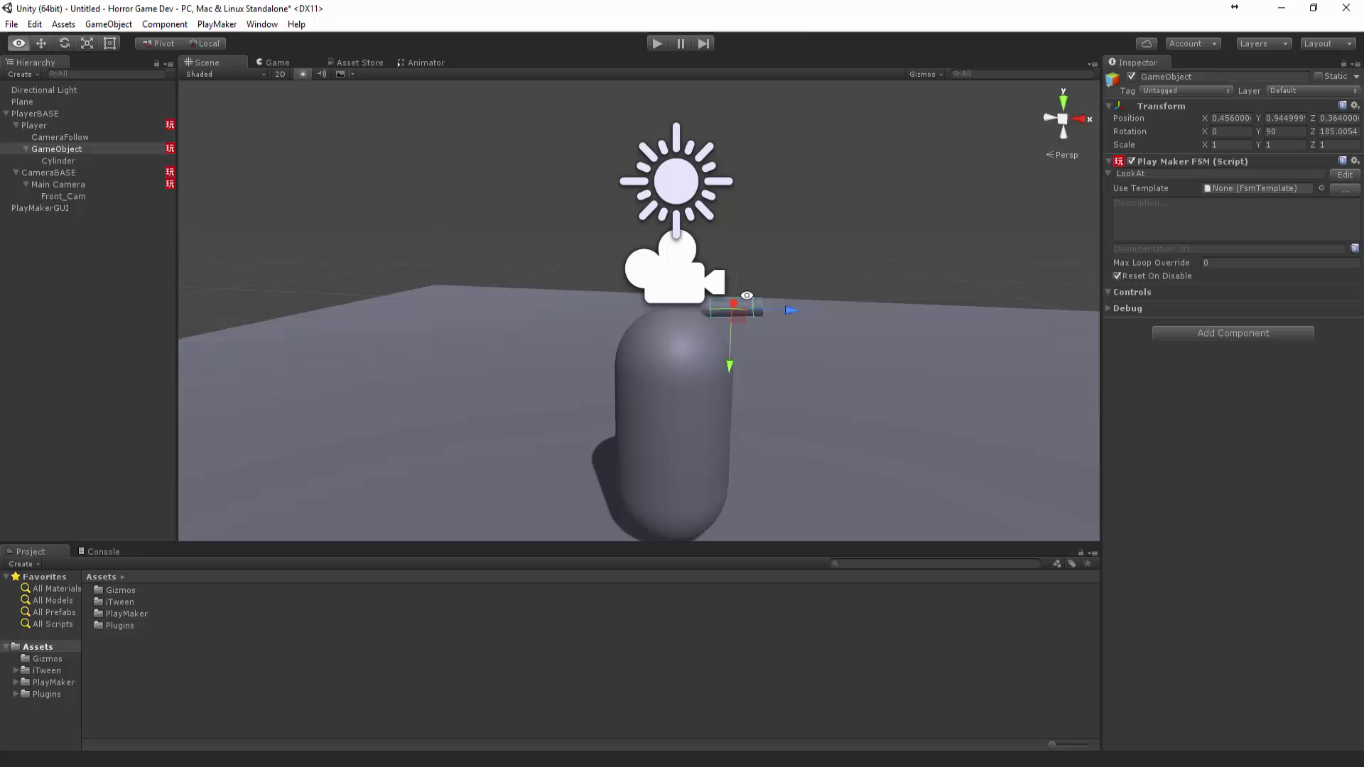
{"action": "left_click_drag", "start_coordinate": [767, 356], "coordinate": [677, 315], "text": "alt"}
{"action": "left_click", "coordinate": [667, 286]}
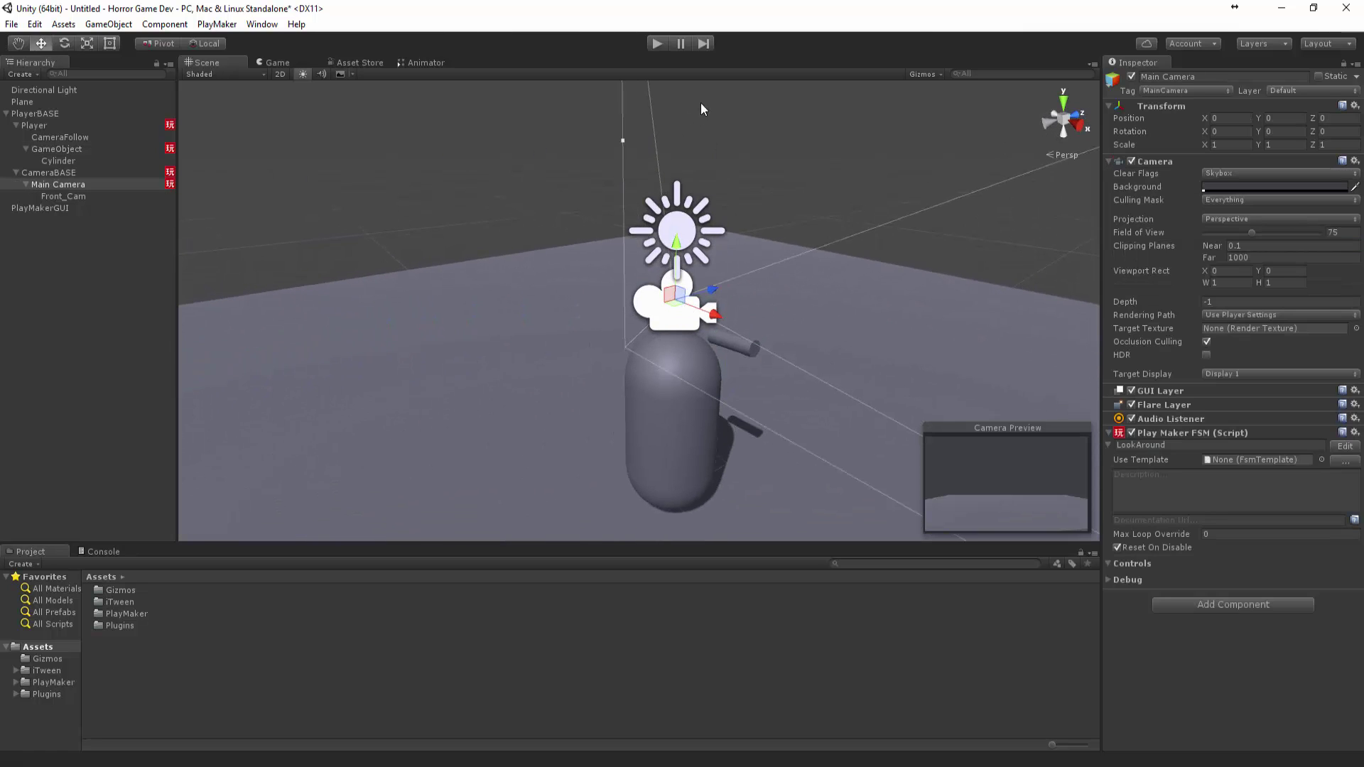
{"action": "left_click", "coordinate": [727, 343]}
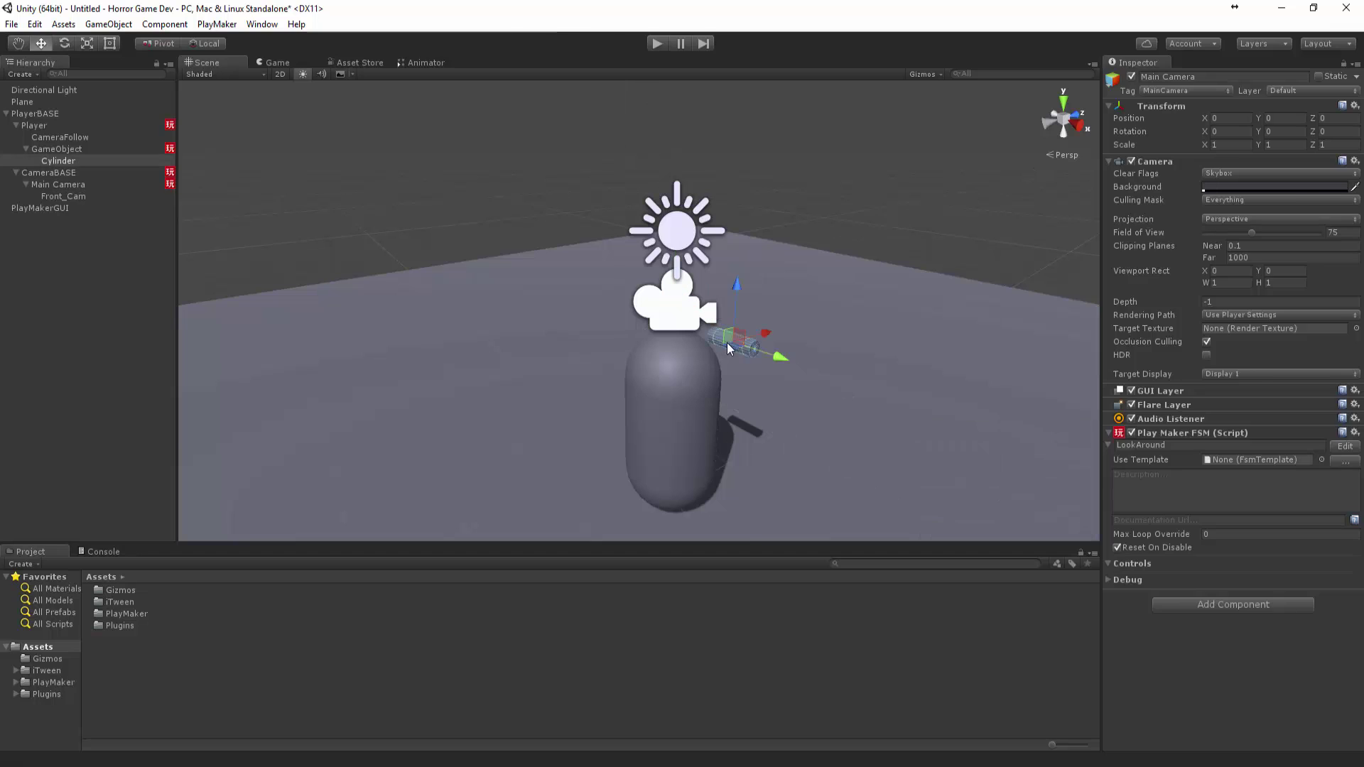
{"action": "left_click", "coordinate": [93, 151]}
{"action": "left_click_drag", "start_coordinate": [739, 376], "coordinate": [779, 332]}
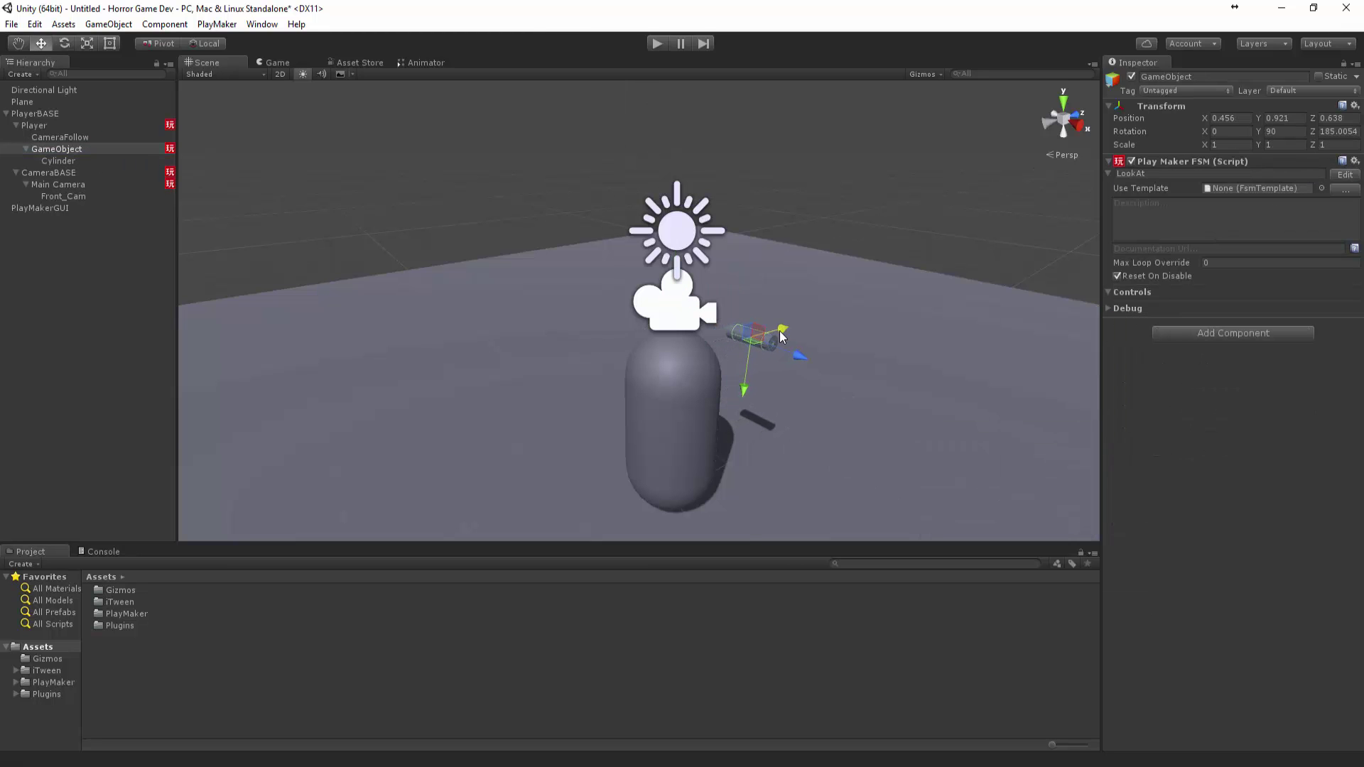
{"action": "left_click", "coordinate": [658, 44]}
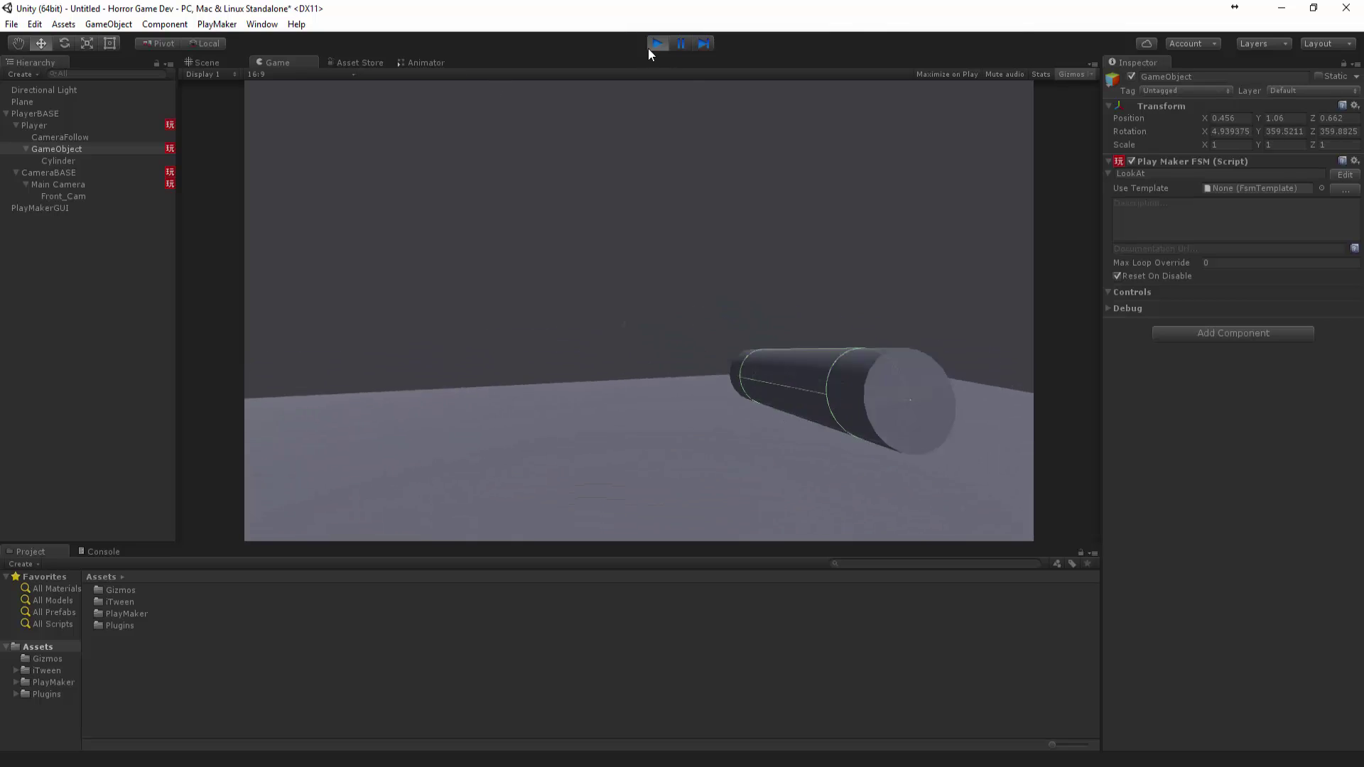
{"action": "left_click", "coordinate": [657, 44]}
Move the GameObject closer to the Player at about X 0.302, Y 1.086, Z 0.371 and test it in play mode.
{"action": "left_click_drag", "start_coordinate": [807, 353], "coordinate": [760, 365], "text": "alt"}
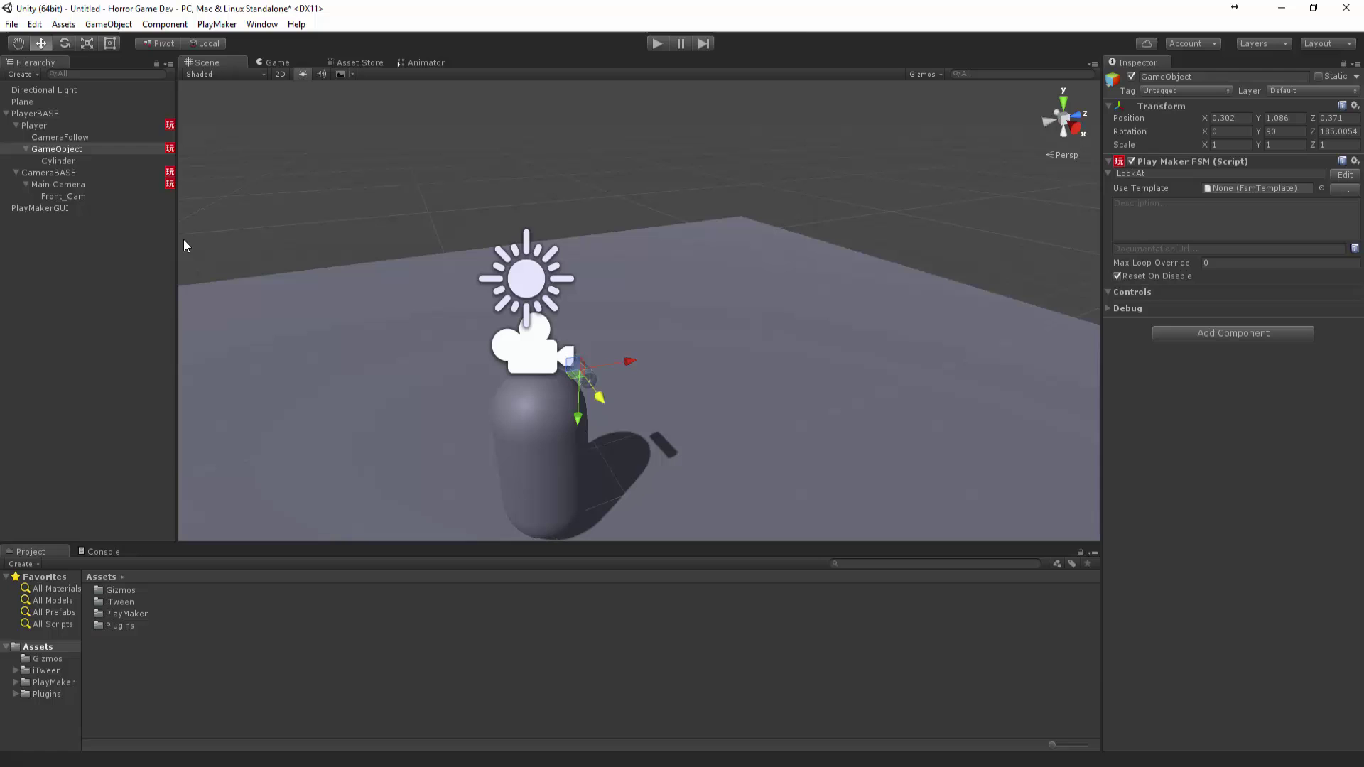
{"action": "left_click", "coordinate": [658, 42]}
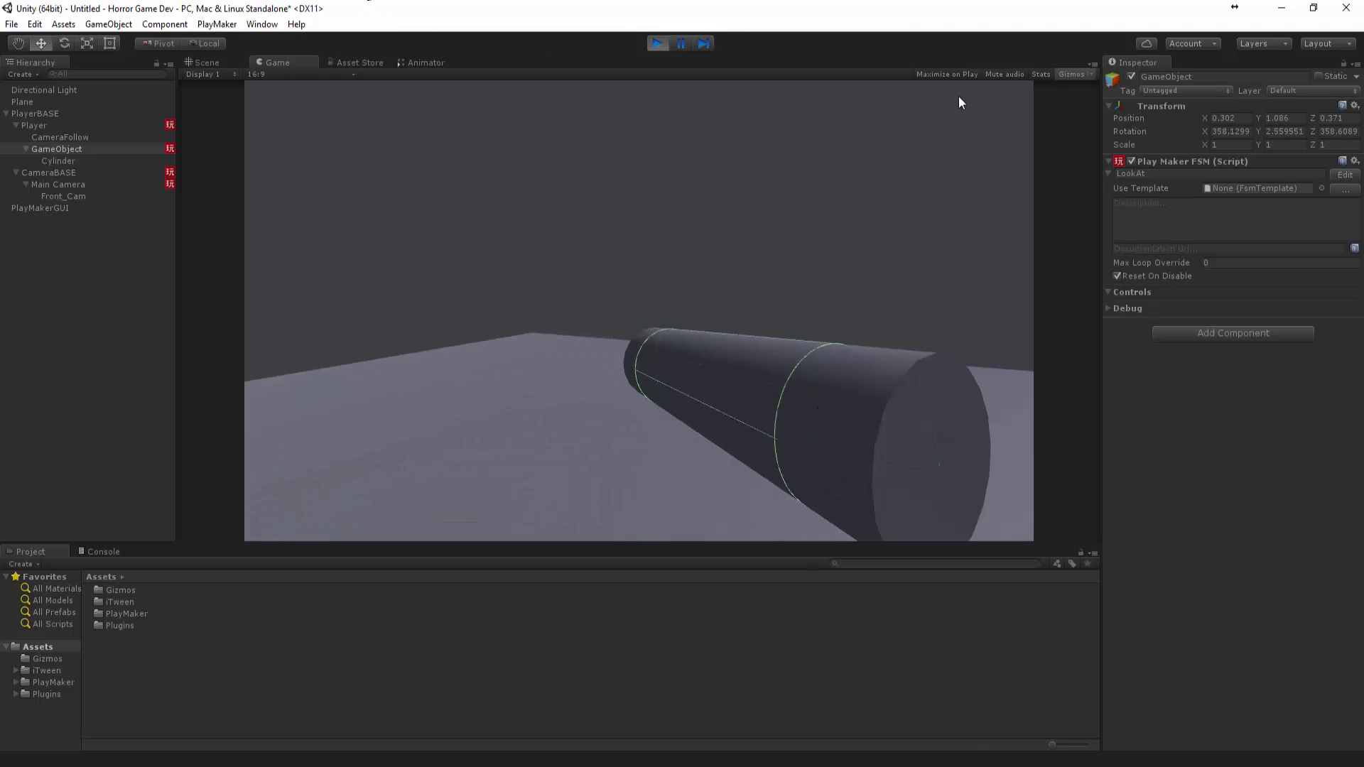
{"action": "left_click", "coordinate": [658, 44]}
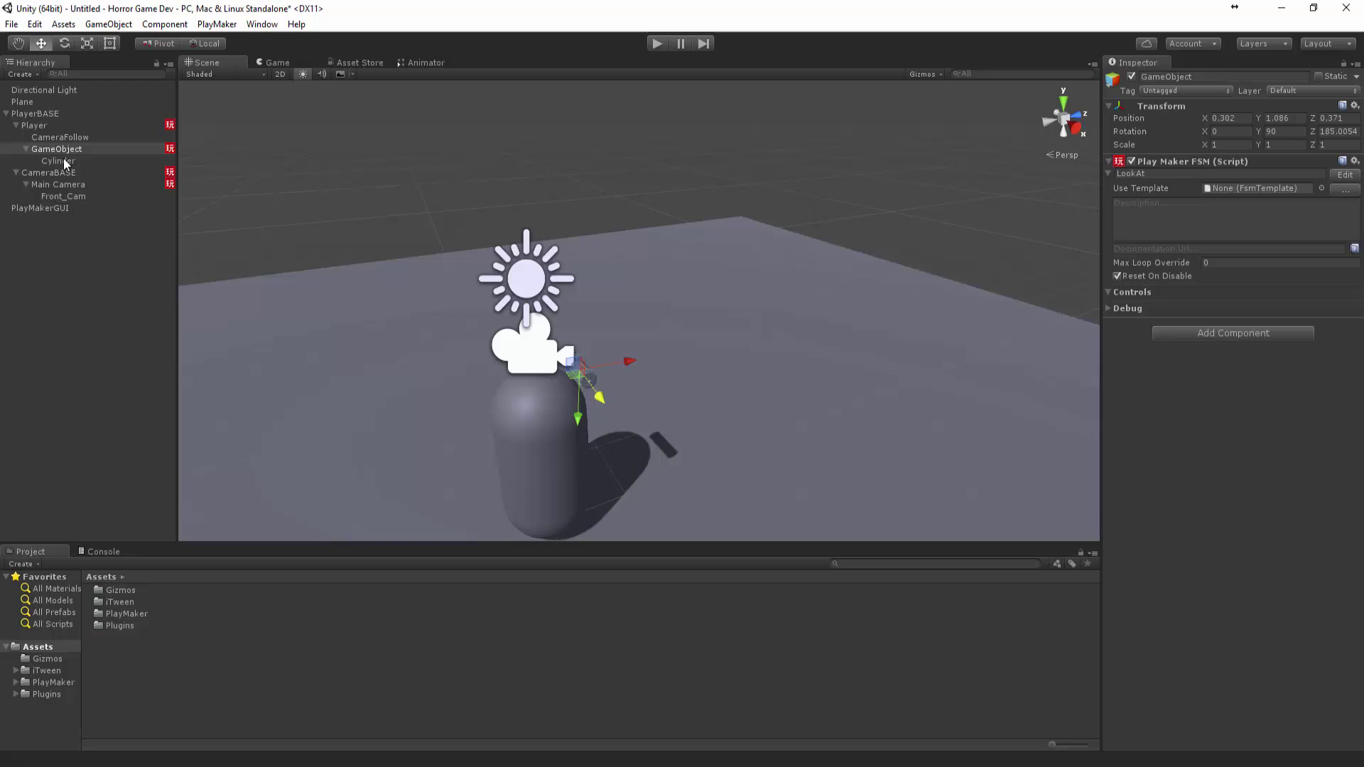
Review the Player's Movement FSM and set the Smooth Look At speed in its LookAt FSM to 20.
{"action": "left_click", "coordinate": [57, 127]}
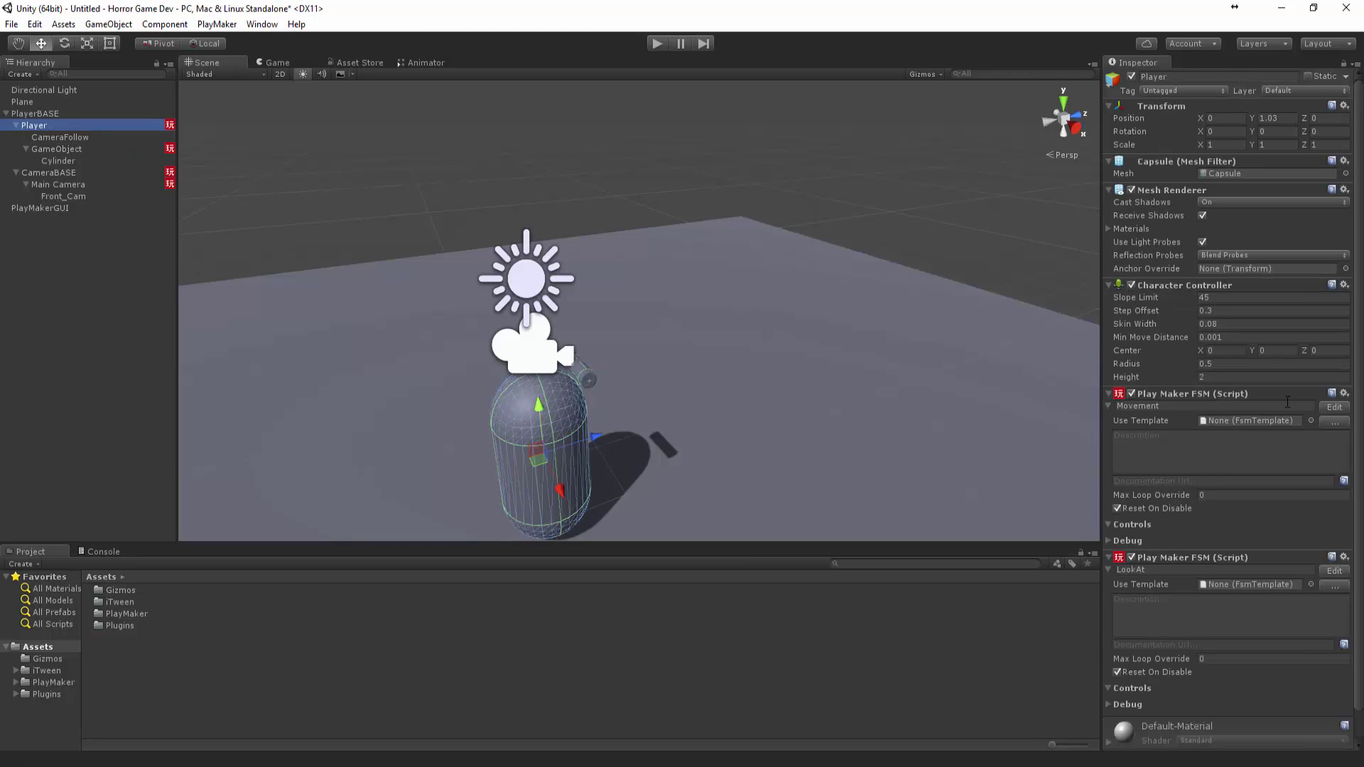
{"action": "left_click", "coordinate": [1333, 407]}
{"action": "left_click", "coordinate": [432, 472]}
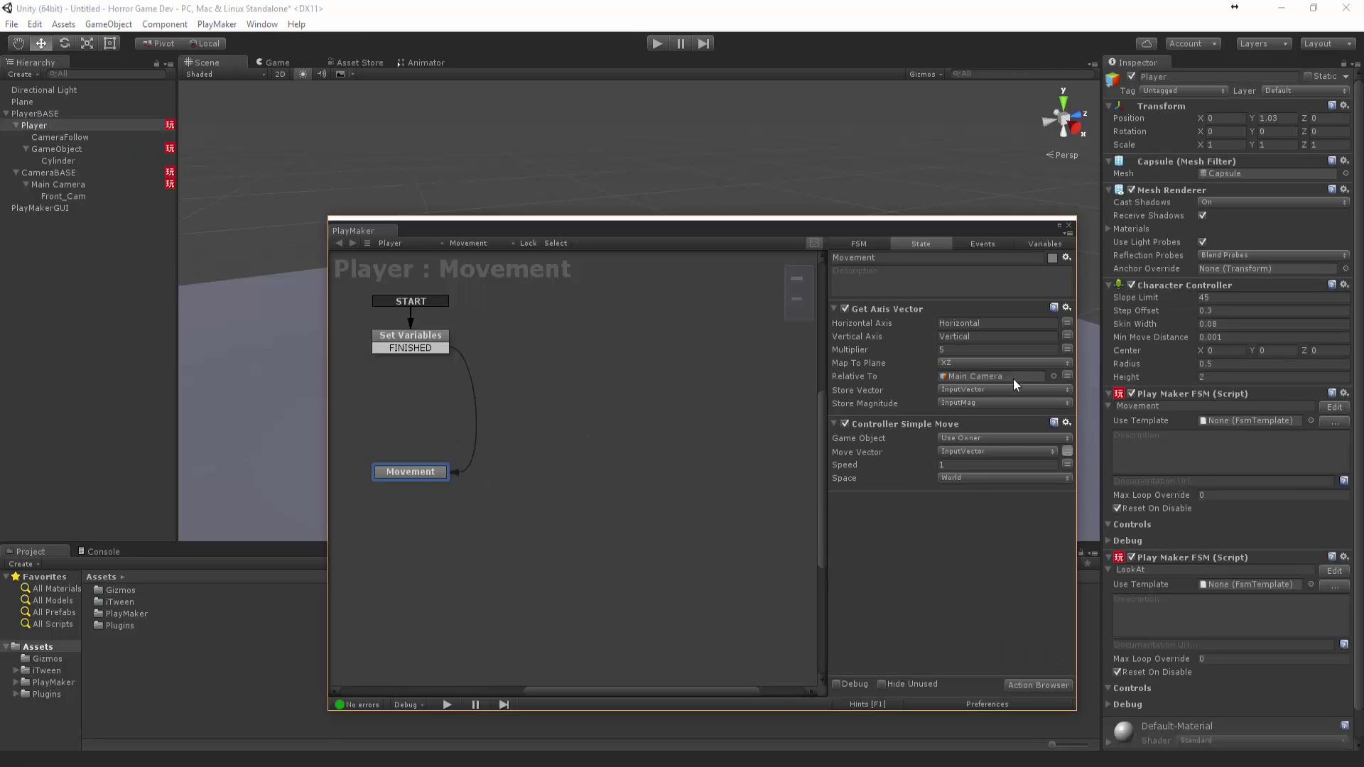
{"action": "left_click", "coordinate": [1334, 571]}
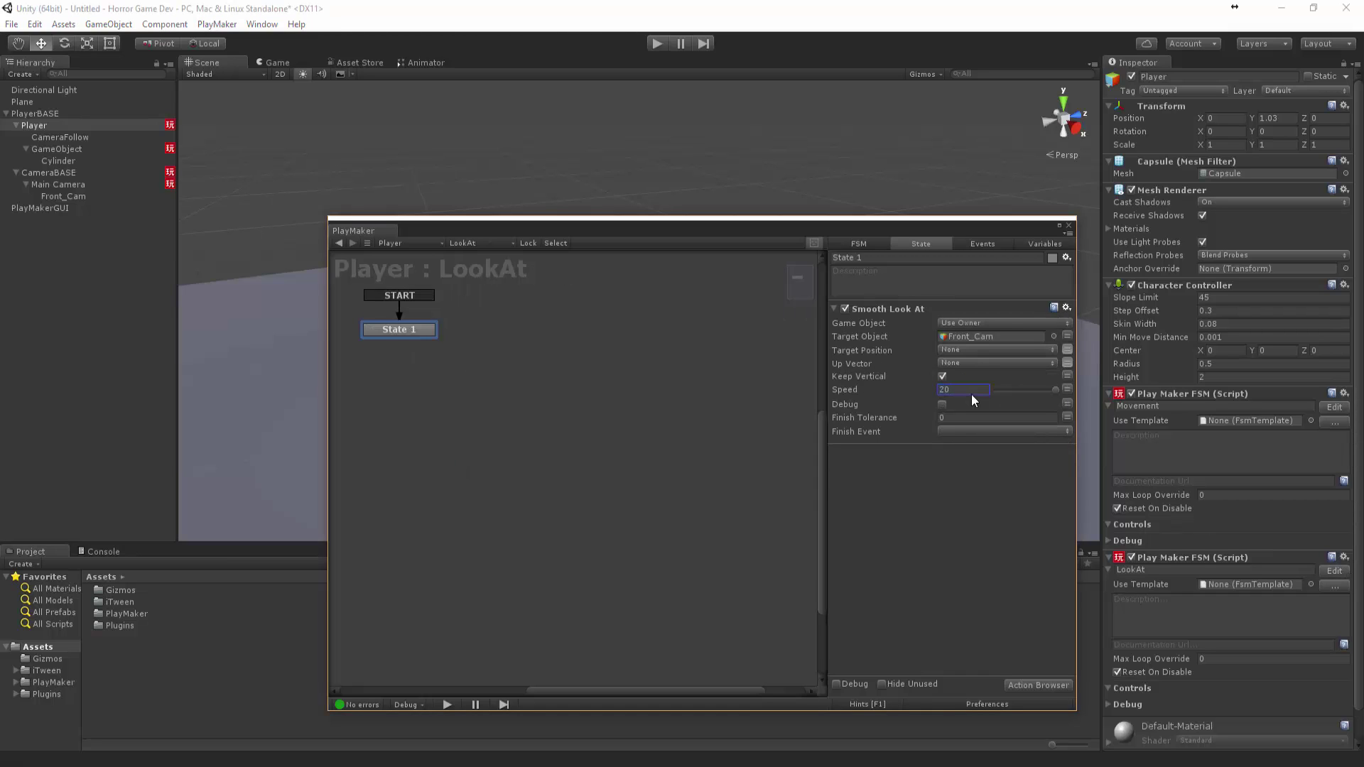
{"action": "left_click", "coordinate": [1069, 227]}
Walk and look around in play mode to test how the Cylinder follows the camera.
{"action": "left_click", "coordinate": [658, 44]}
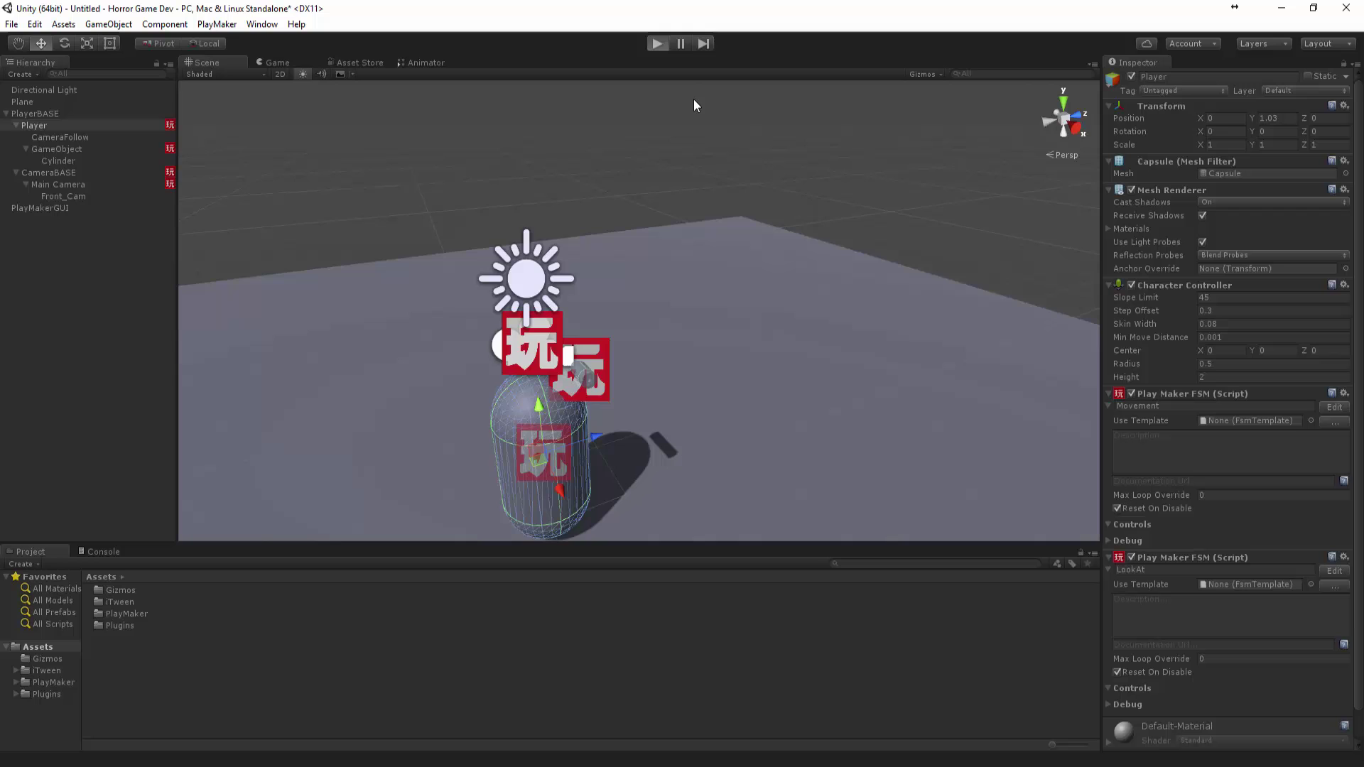
{"action": "key", "text": "w"}
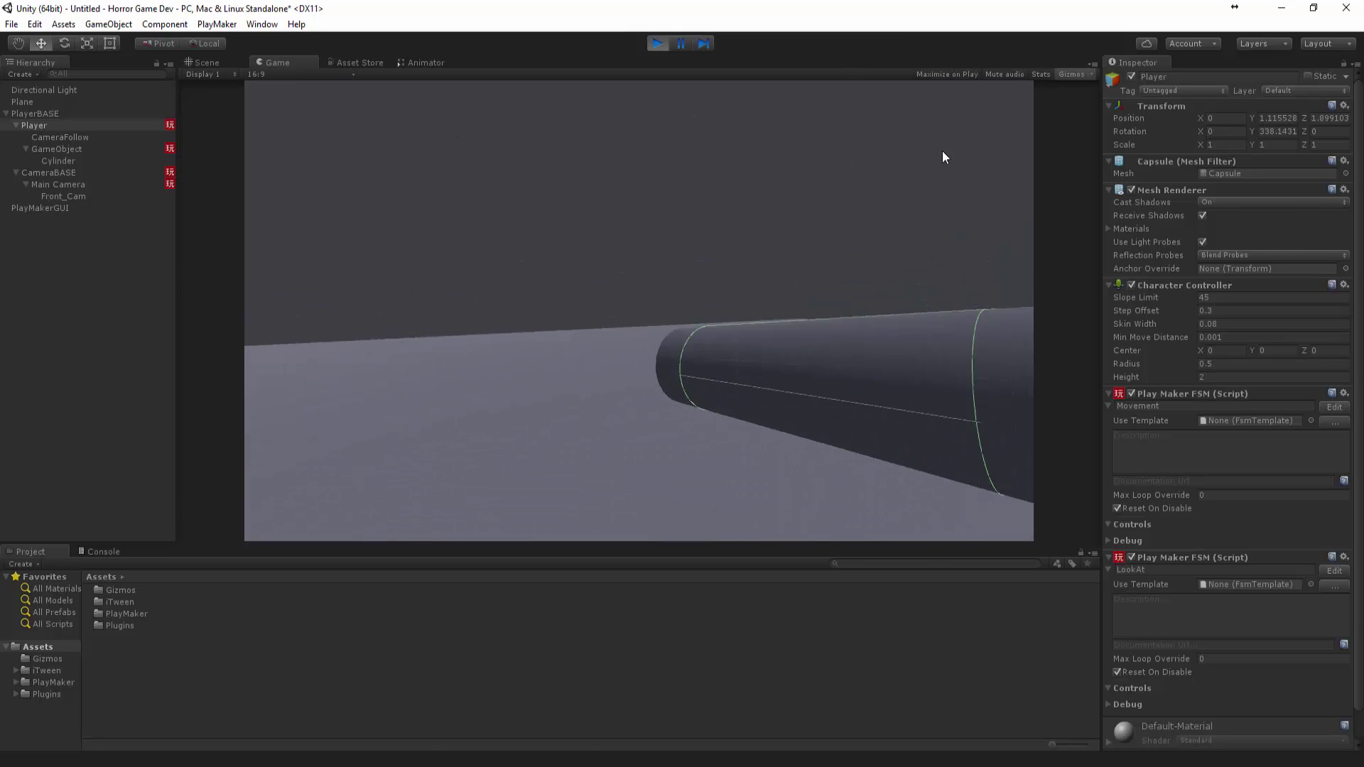
{"action": "key", "text": "w"}
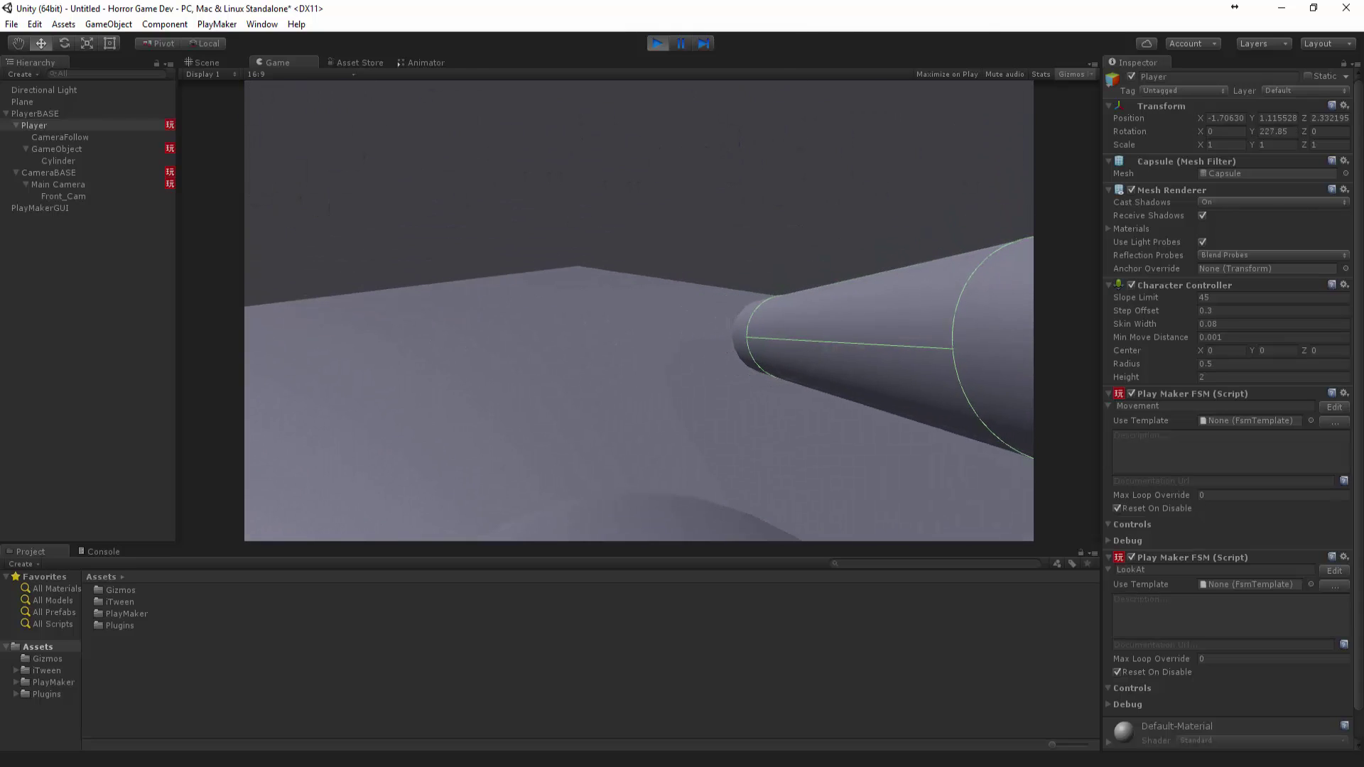
{"action": "key", "text": "ctrl+p"}
Add a Spotlight as a child of the Cylinder.
{"action": "scroll", "coordinate": [762, 292], "scroll_direction": "up", "scroll_amount": 5}
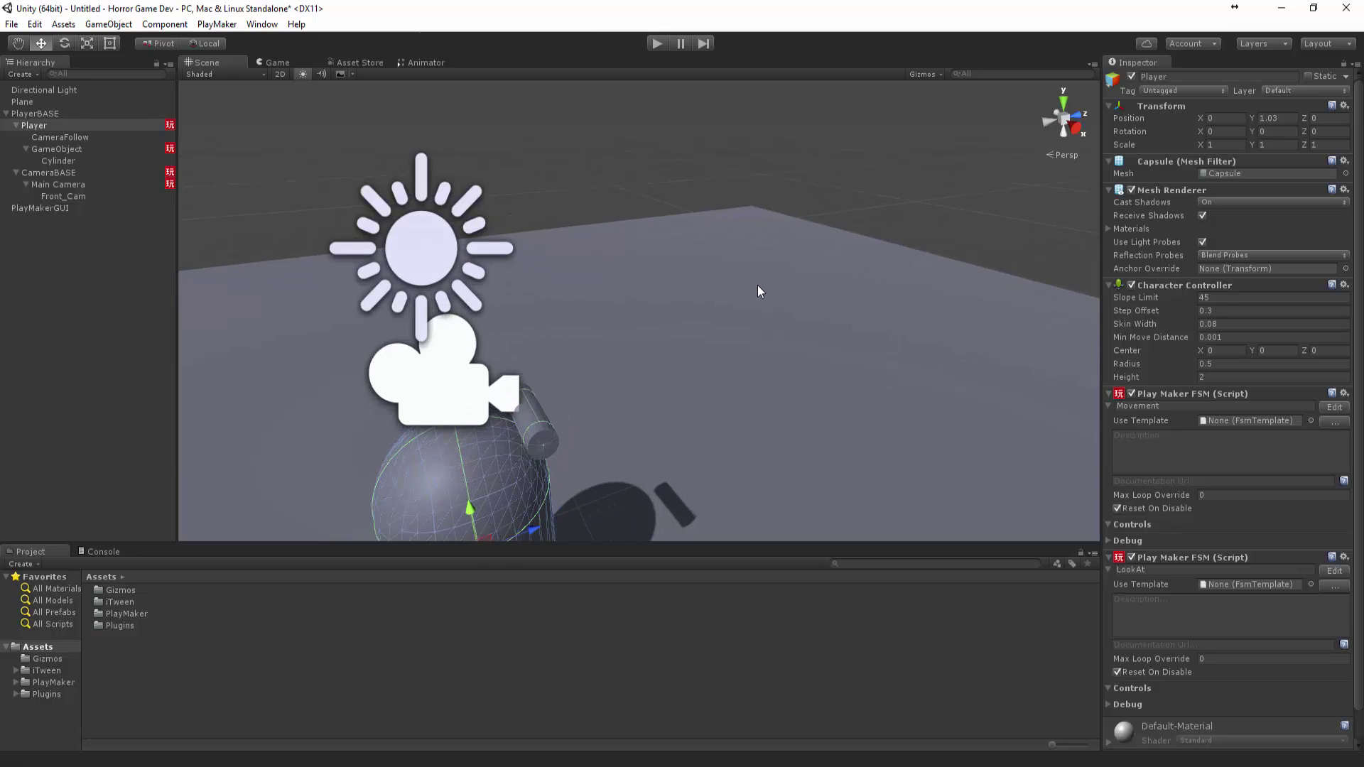
{"action": "scroll", "coordinate": [757, 287], "scroll_direction": "down", "scroll_amount": 6}
{"action": "left_click_drag", "start_coordinate": [838, 328], "coordinate": [869, 271], "text": "alt"}
{"action": "left_click", "coordinate": [718, 204]}
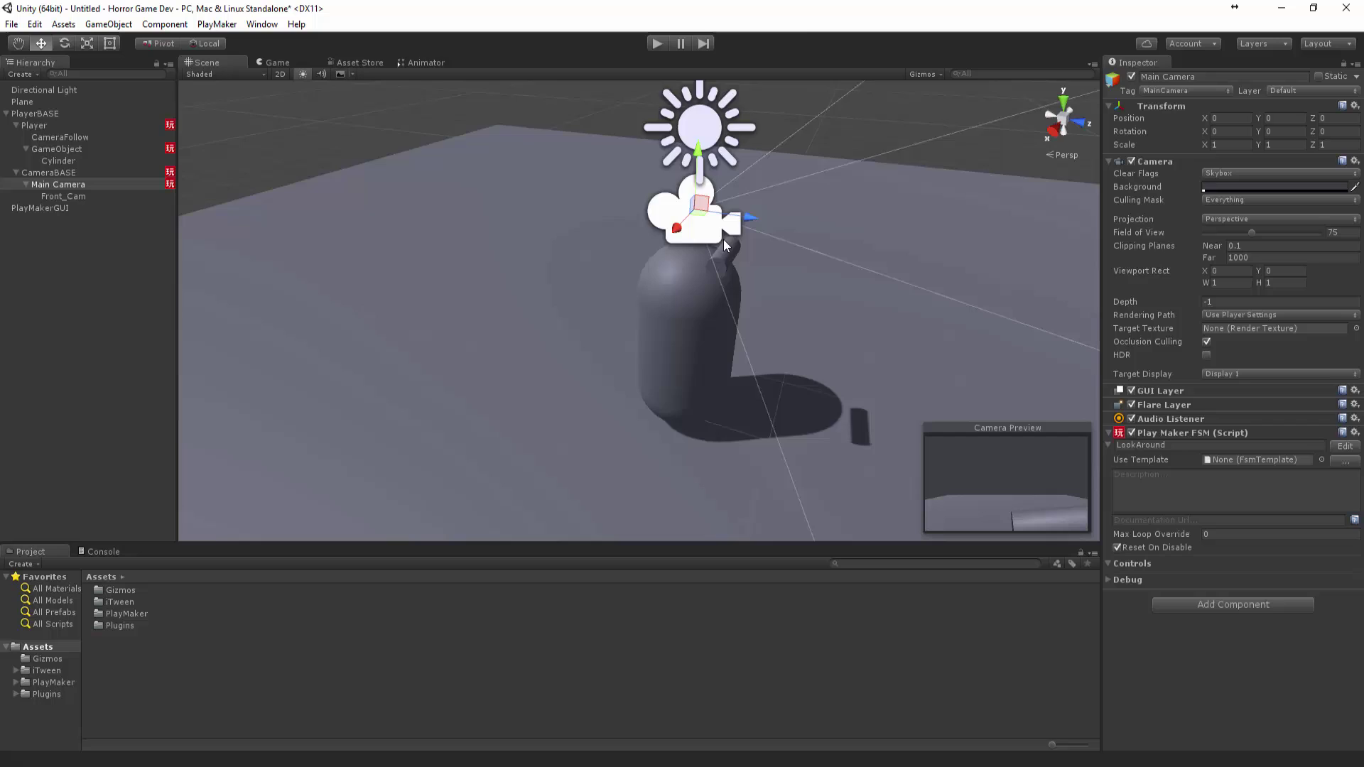
{"action": "key", "text": "f"}
{"action": "left_click", "coordinate": [91, 242]}
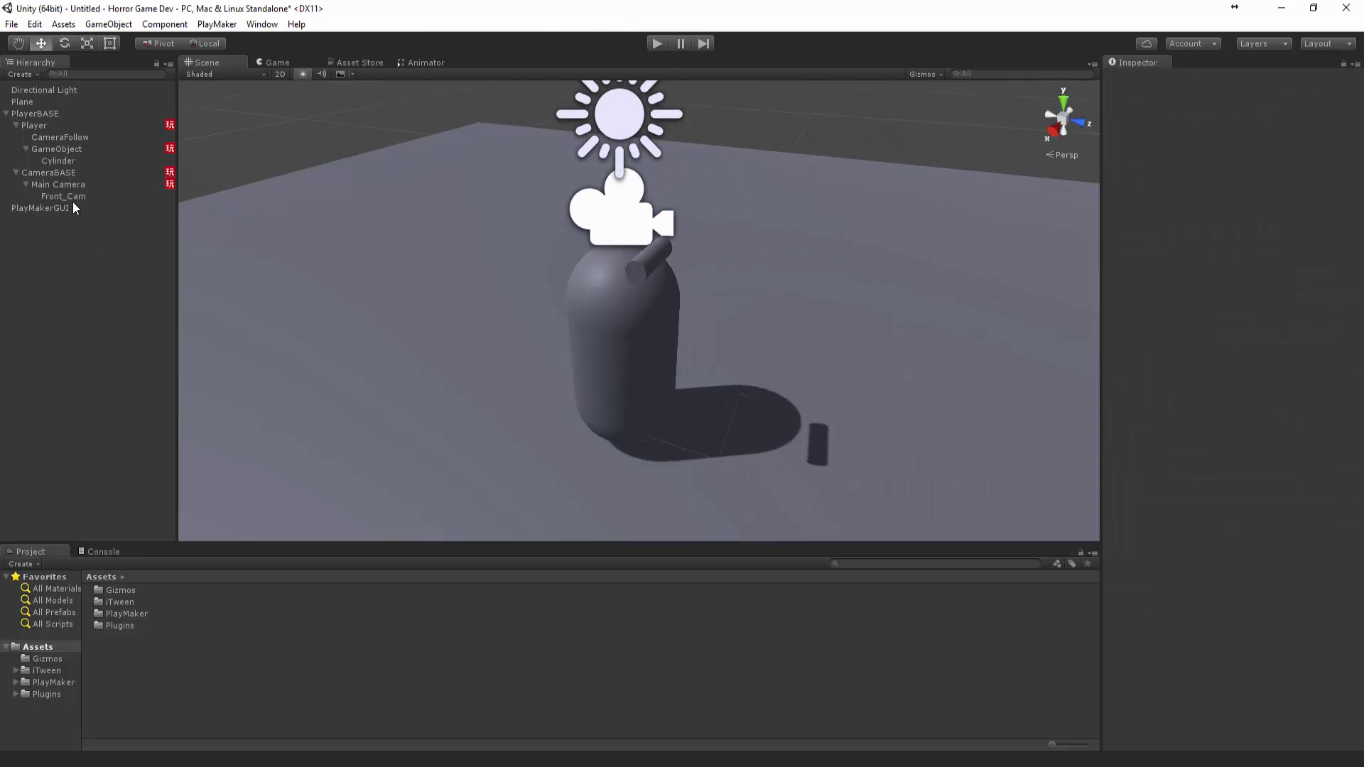
{"action": "left_click", "coordinate": [658, 265]}
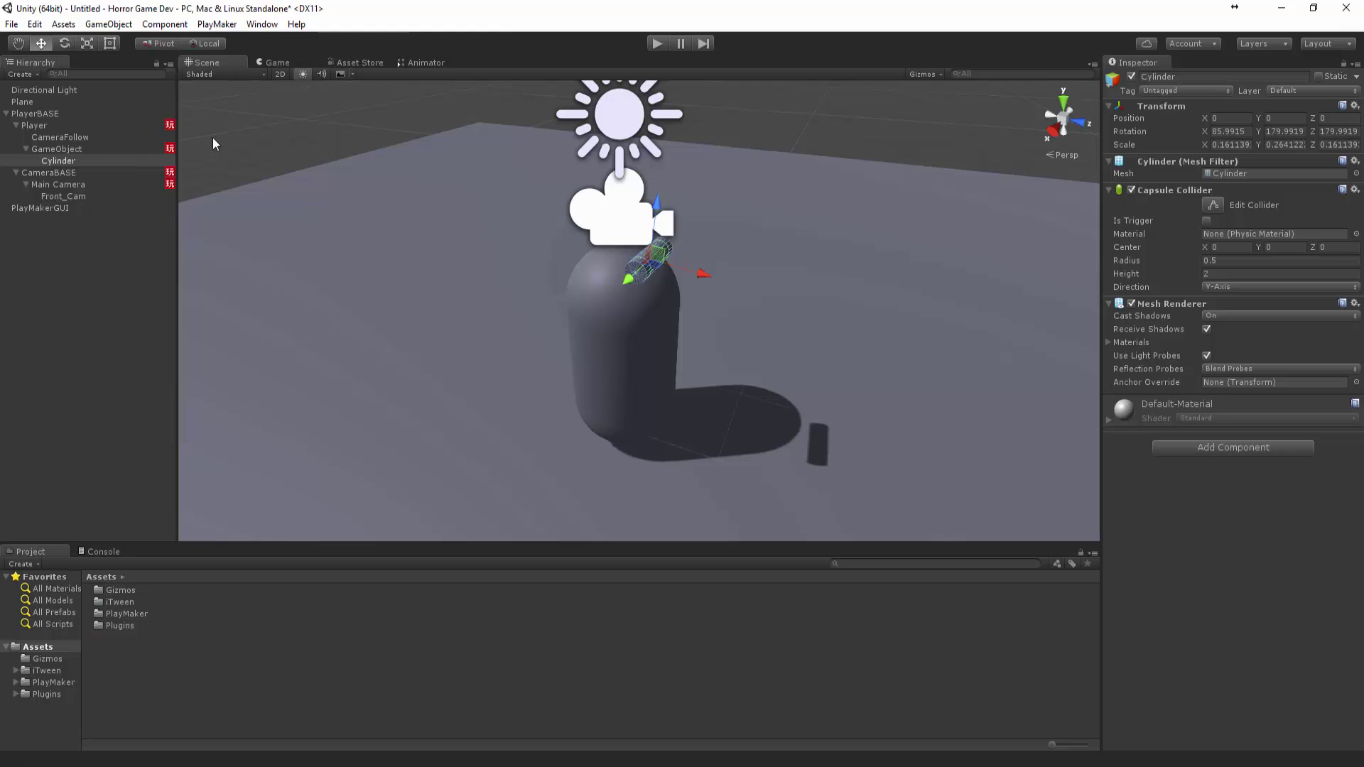
{"action": "right_click", "coordinate": [55, 164]}
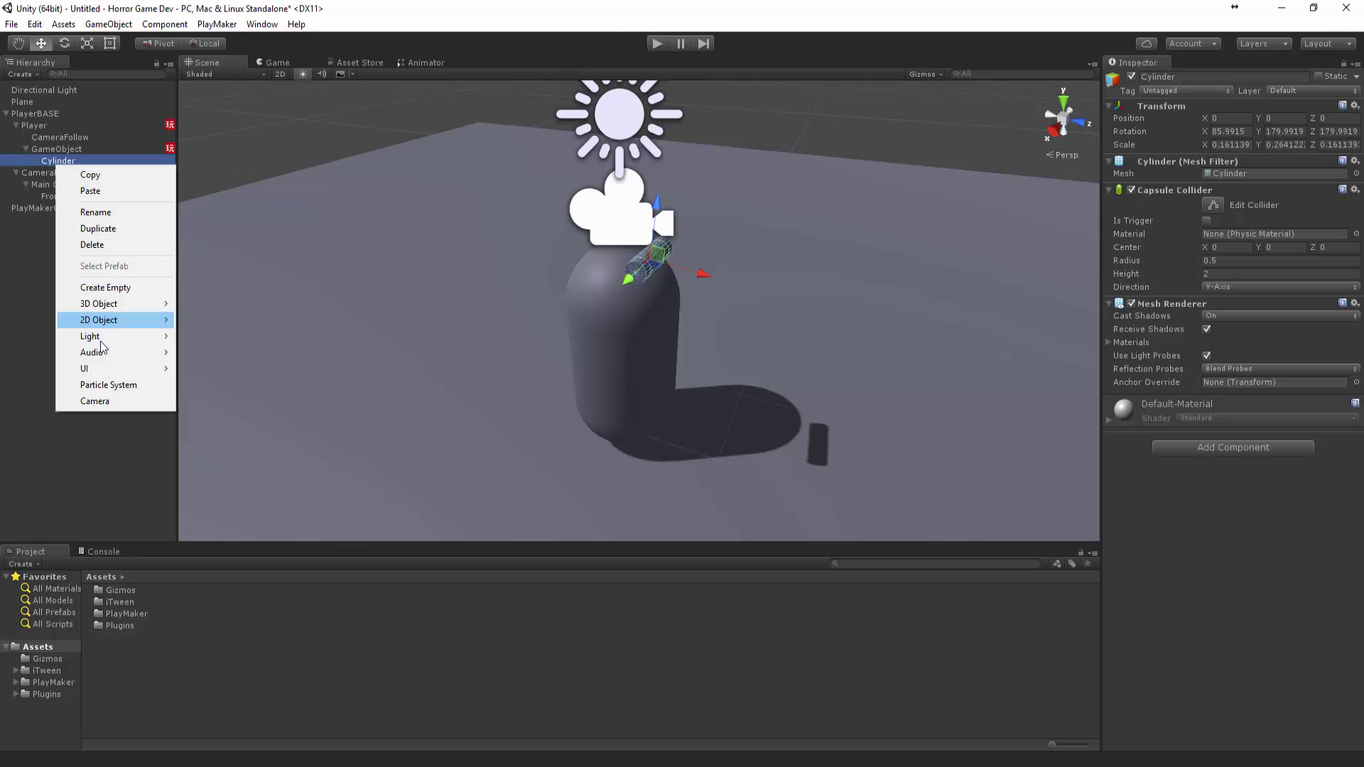
{"action": "mouse_move", "coordinate": [158, 342]}
{"action": "left_click", "coordinate": [237, 369]}
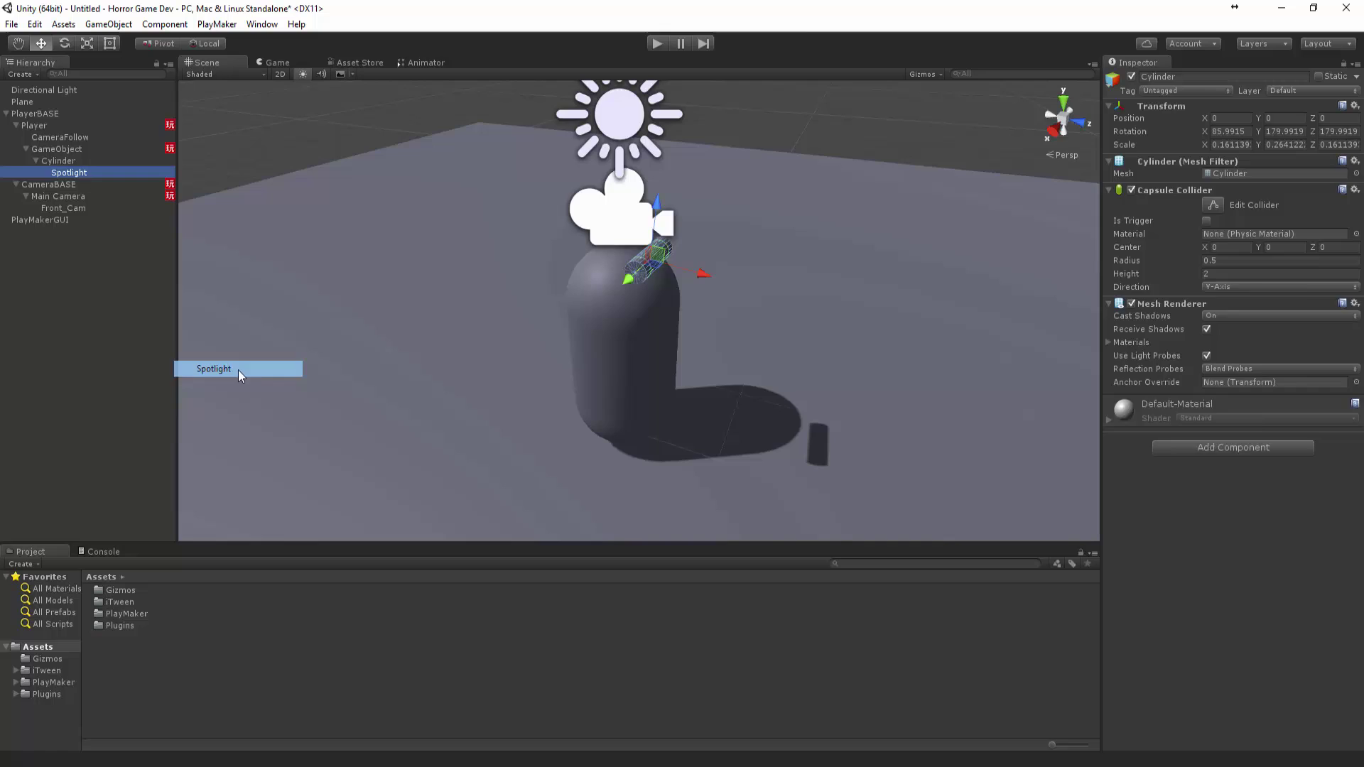
Rotate the Spotlight to about X -89.7, move it to Y 1.54 at the Cylinder's end and test the beam in play mode.
{"action": "left_click_drag", "start_coordinate": [853, 311], "coordinate": [693, 317], "text": "alt"}
{"action": "scroll", "coordinate": [446, 290], "scroll_direction": "down", "scroll_amount": 5}
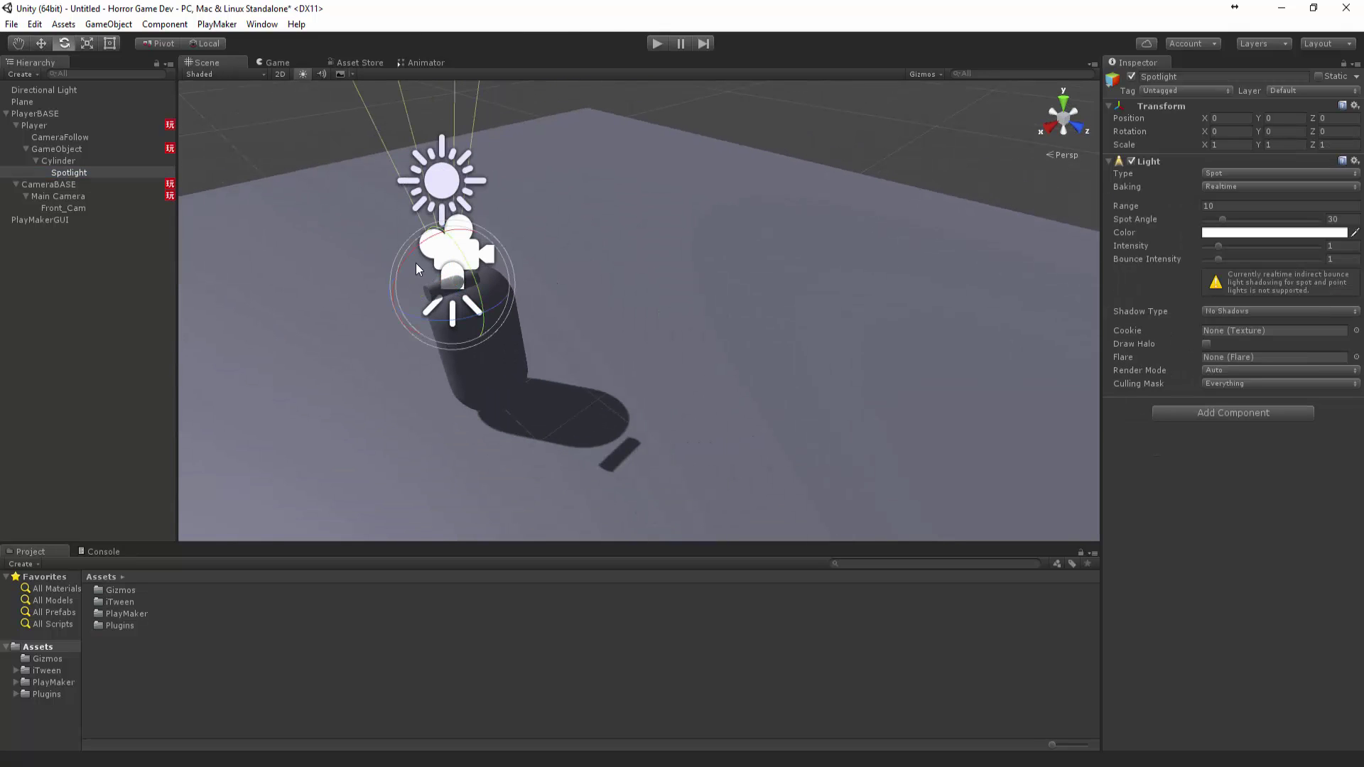
{"action": "scroll", "coordinate": [562, 280], "scroll_direction": "down", "scroll_amount": 5}
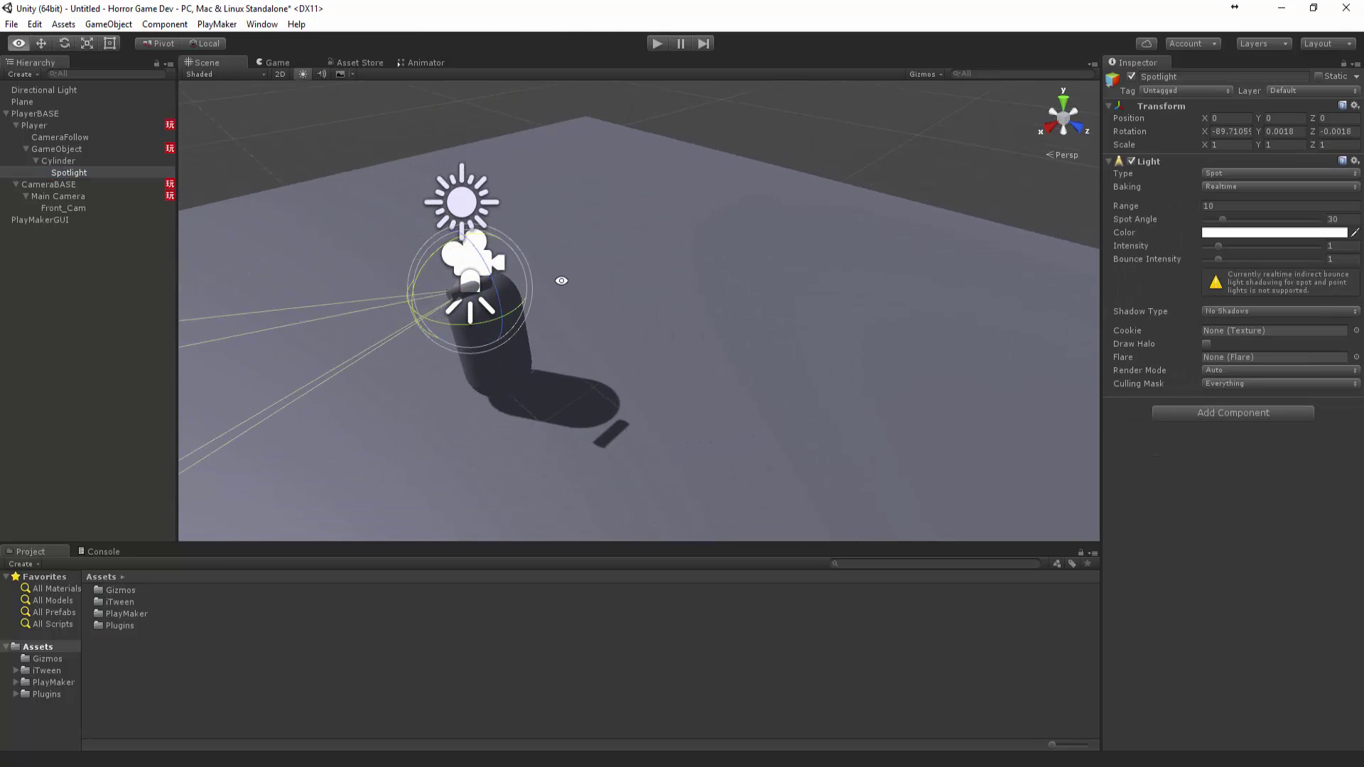
{"action": "middle_click_drag", "start_coordinate": [562, 280], "coordinate": [718, 264]}
{"action": "key", "text": "w"}
{"action": "left_click_drag", "start_coordinate": [767, 206], "coordinate": [738, 152]}
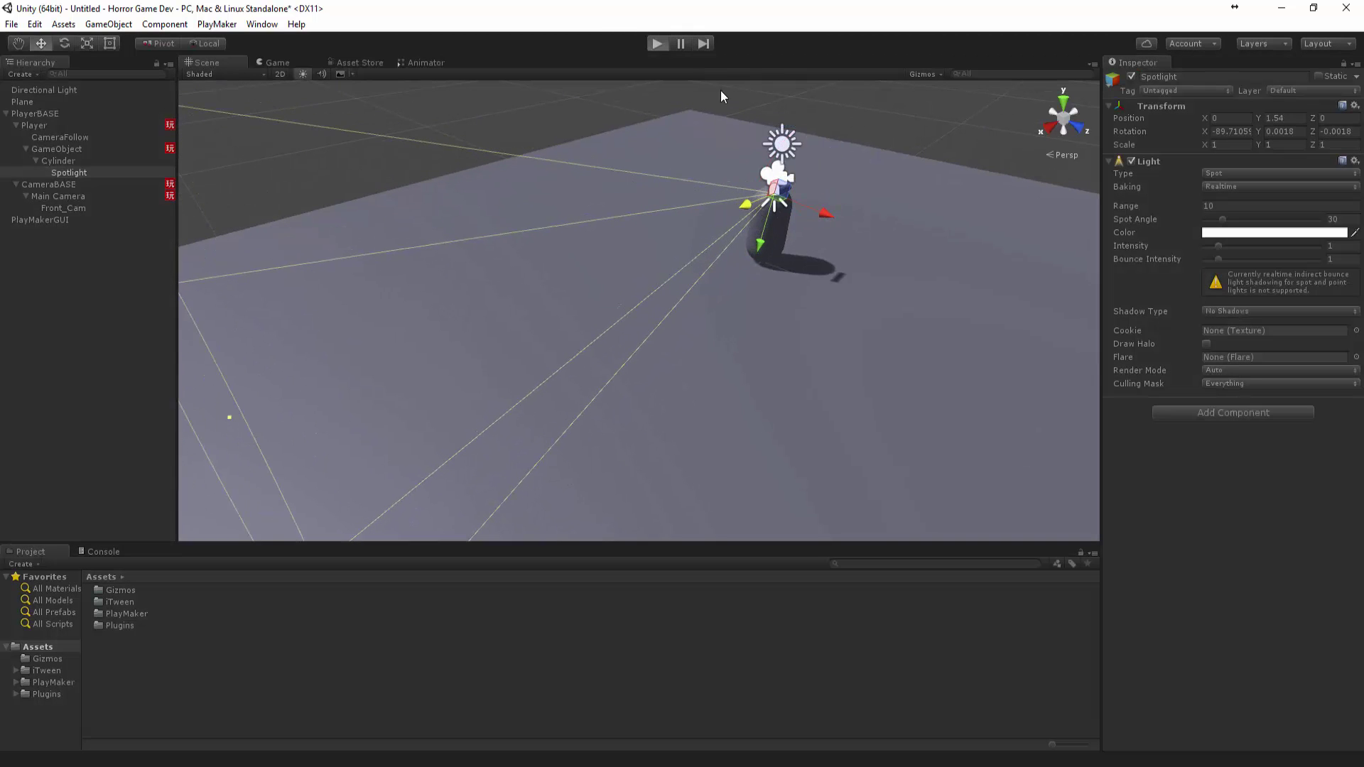
{"action": "key", "text": "ctrl+p"}
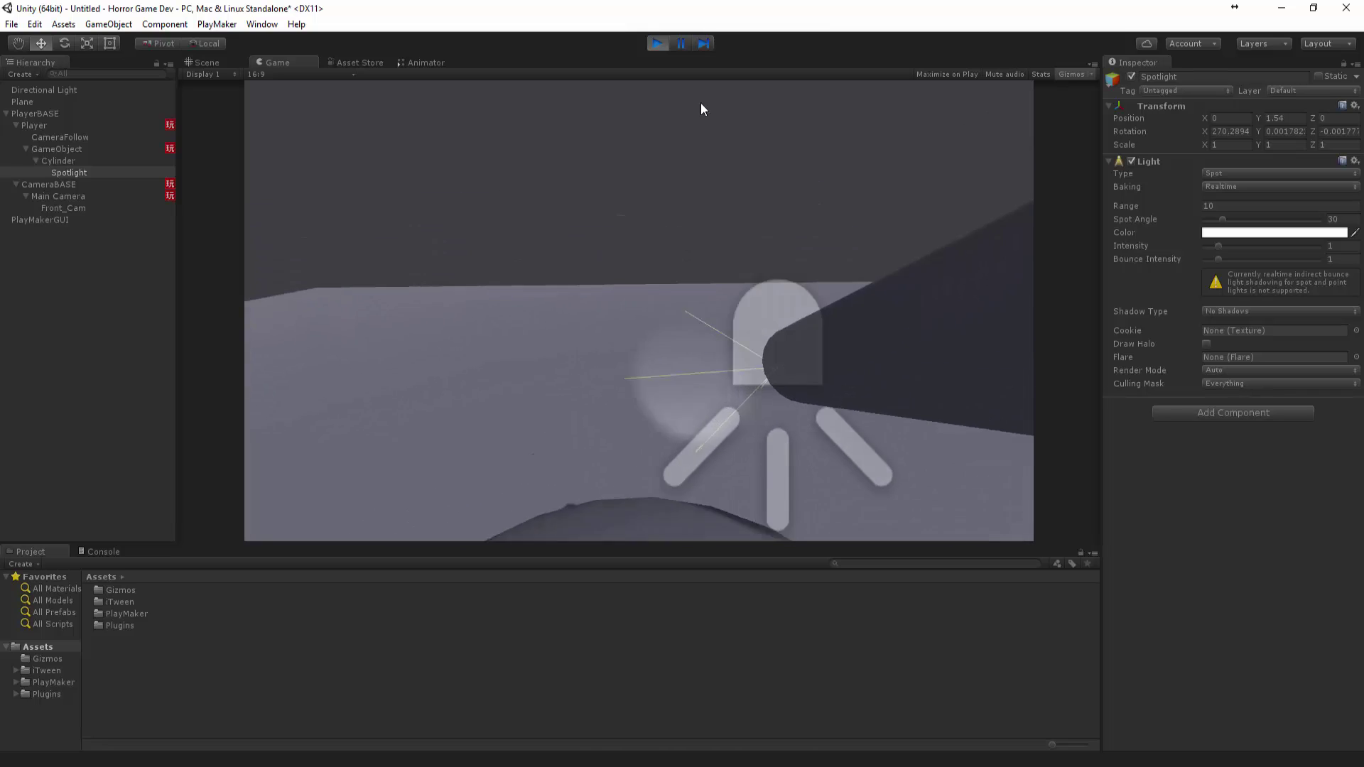
{"action": "left_click", "coordinate": [661, 42]}
Try narrowing the Player capsule along X to a scale of about 0.67.
{"action": "left_click", "coordinate": [785, 236]}
{"action": "key", "text": "r"}
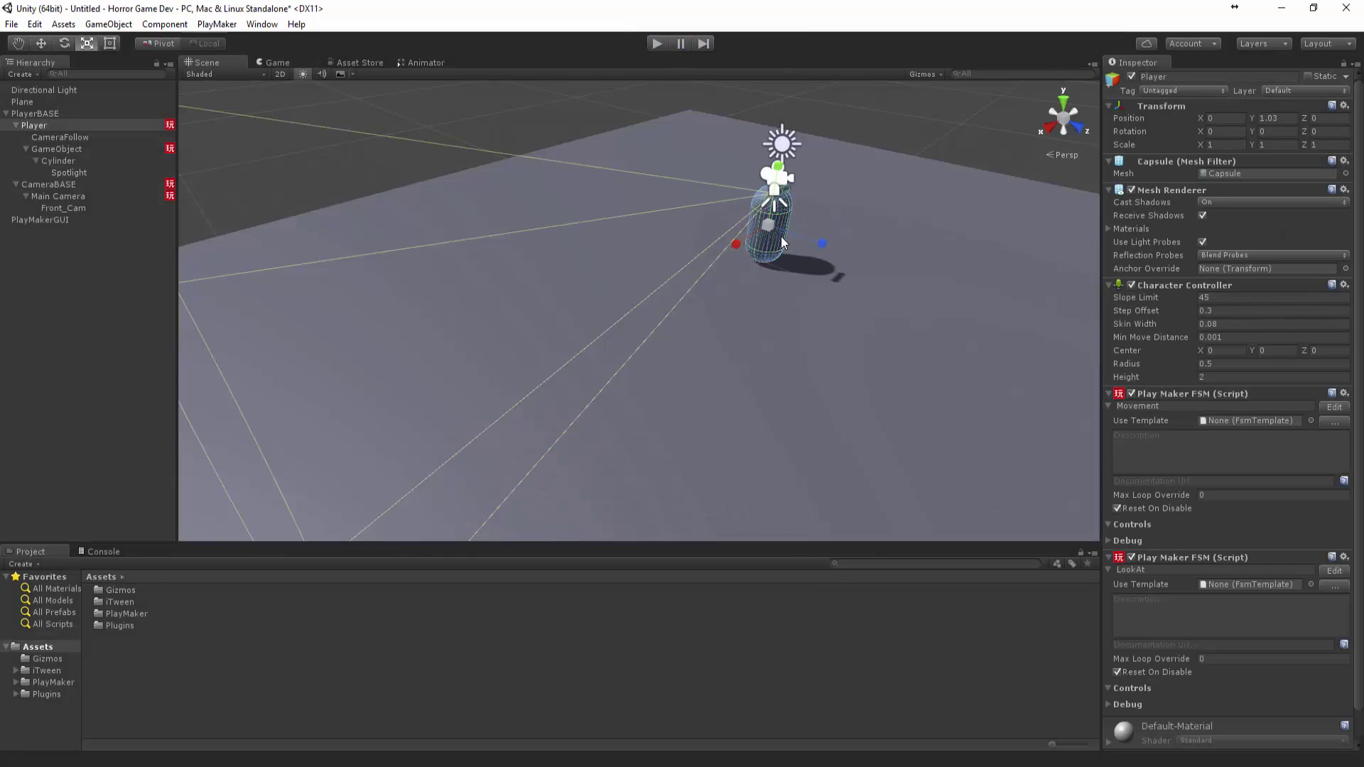
{"action": "left_click_drag", "start_coordinate": [782, 237], "coordinate": [742, 300], "text": "alt"}
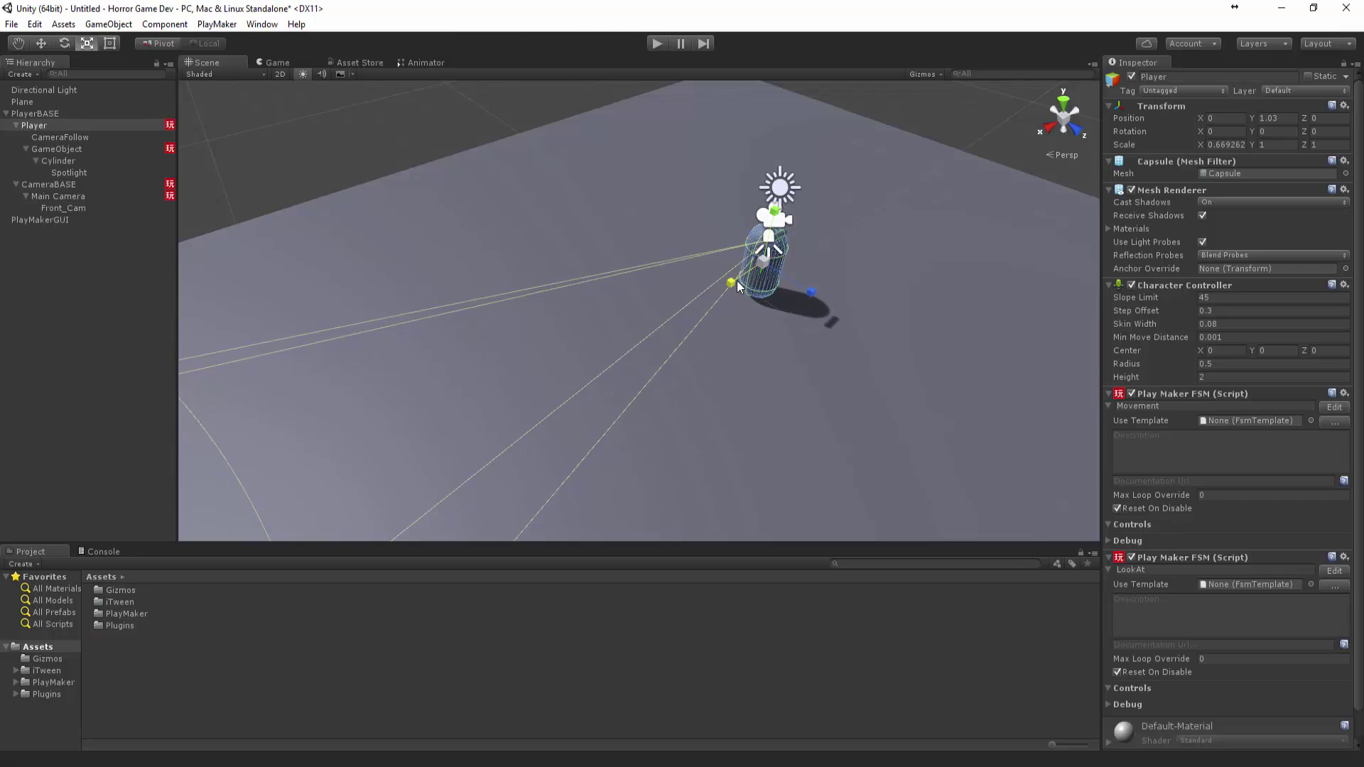
{"action": "left_click", "coordinate": [84, 151]}
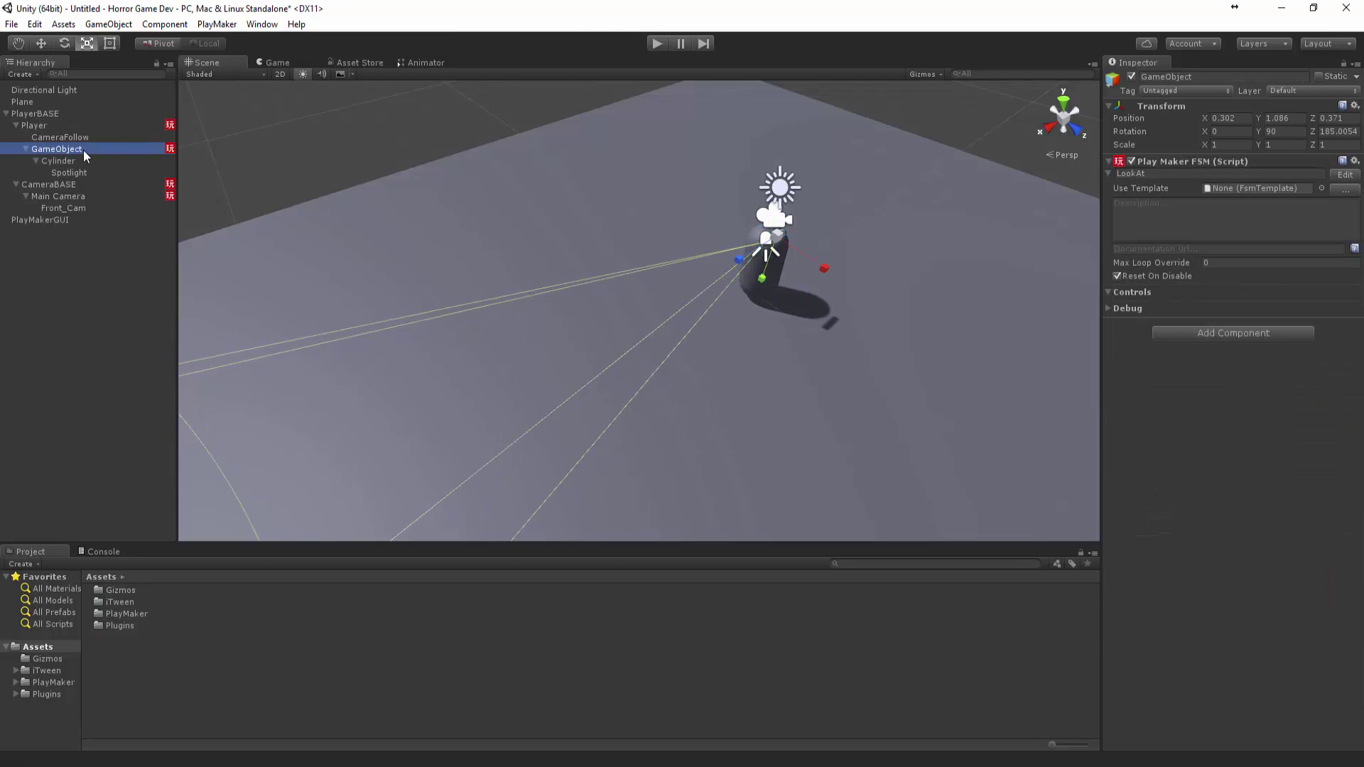
{"action": "left_click", "coordinate": [42, 128]}
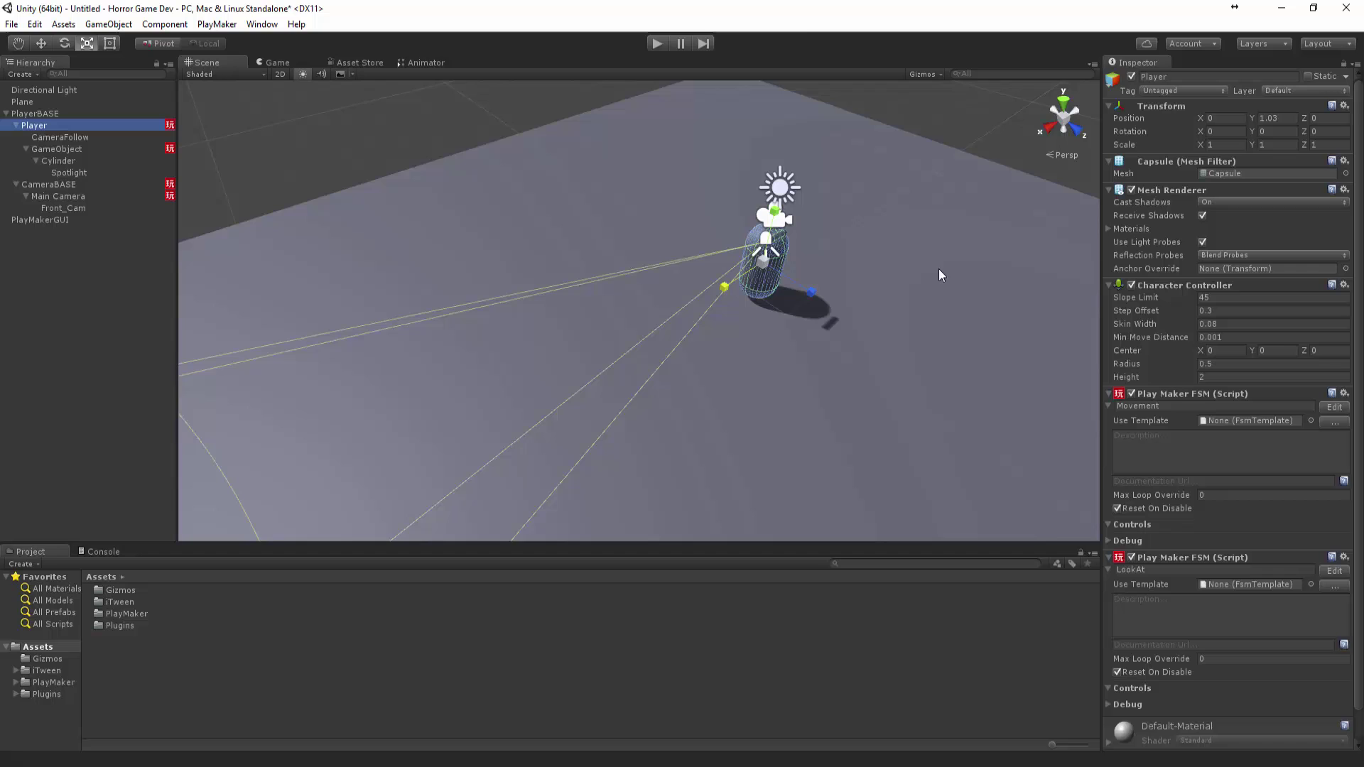
Disable the Player's Mesh Renderer and test the first-person view in play mode.
{"action": "scroll", "coordinate": [894, 266], "scroll_direction": "up", "scroll_amount": 4}
{"action": "scroll", "coordinate": [870, 235], "scroll_direction": "up", "scroll_amount": 2}
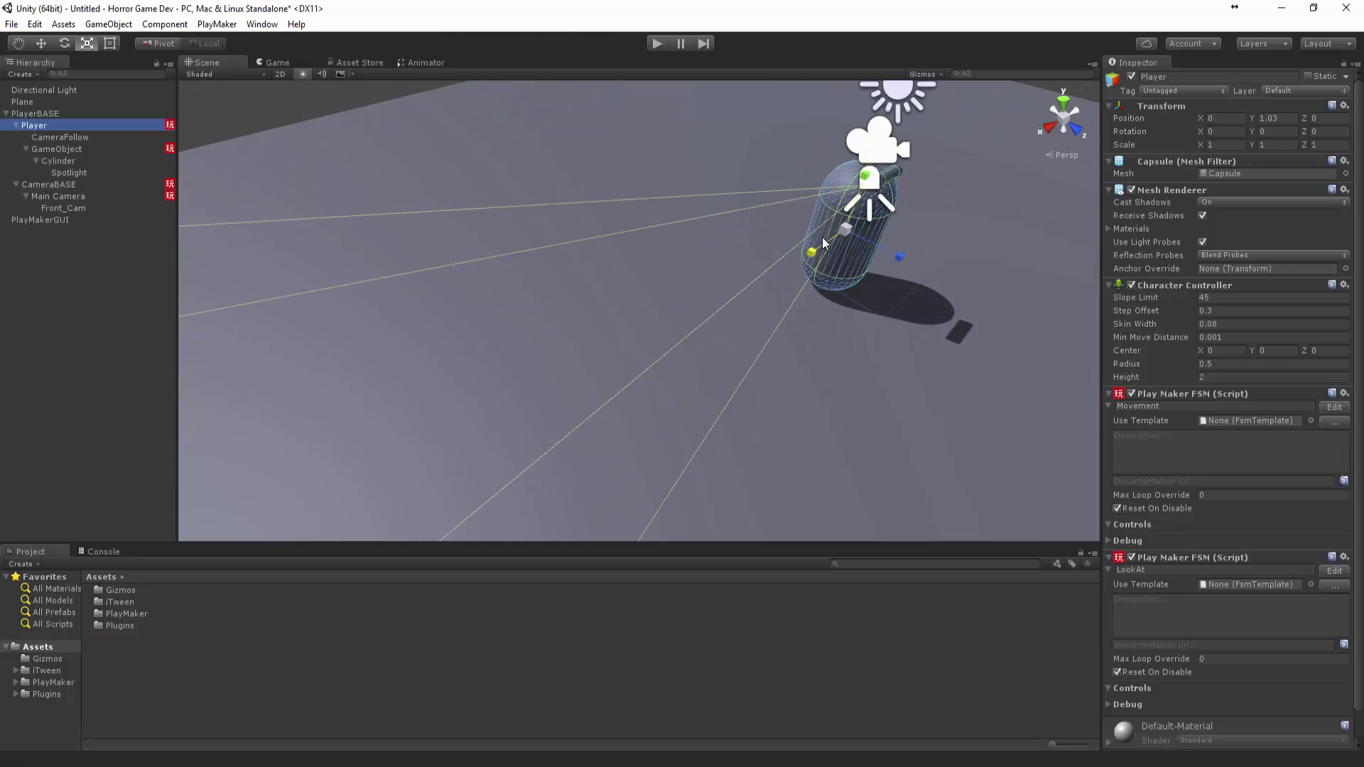
{"action": "left_click", "coordinate": [1131, 189]}
{"action": "left_click", "coordinate": [657, 43]}
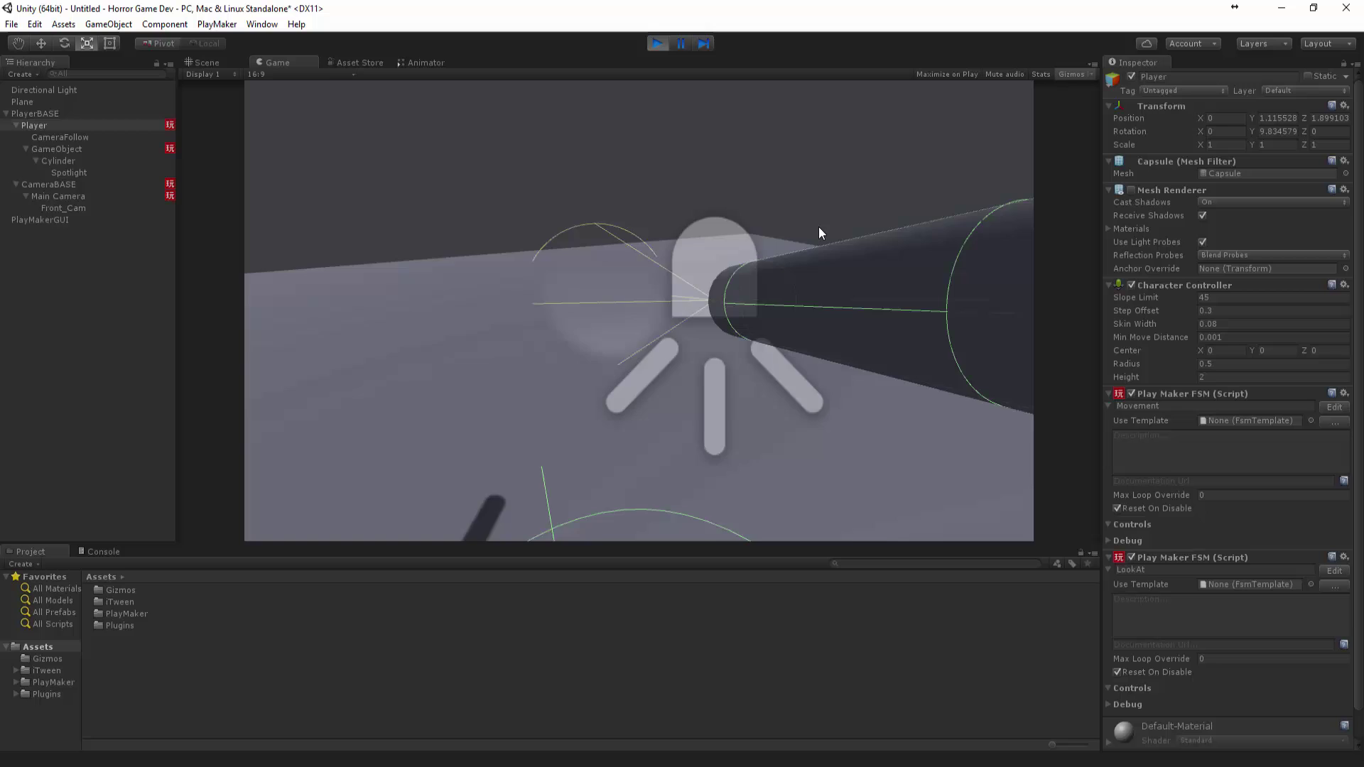
{"action": "left_click", "coordinate": [128, 356]}
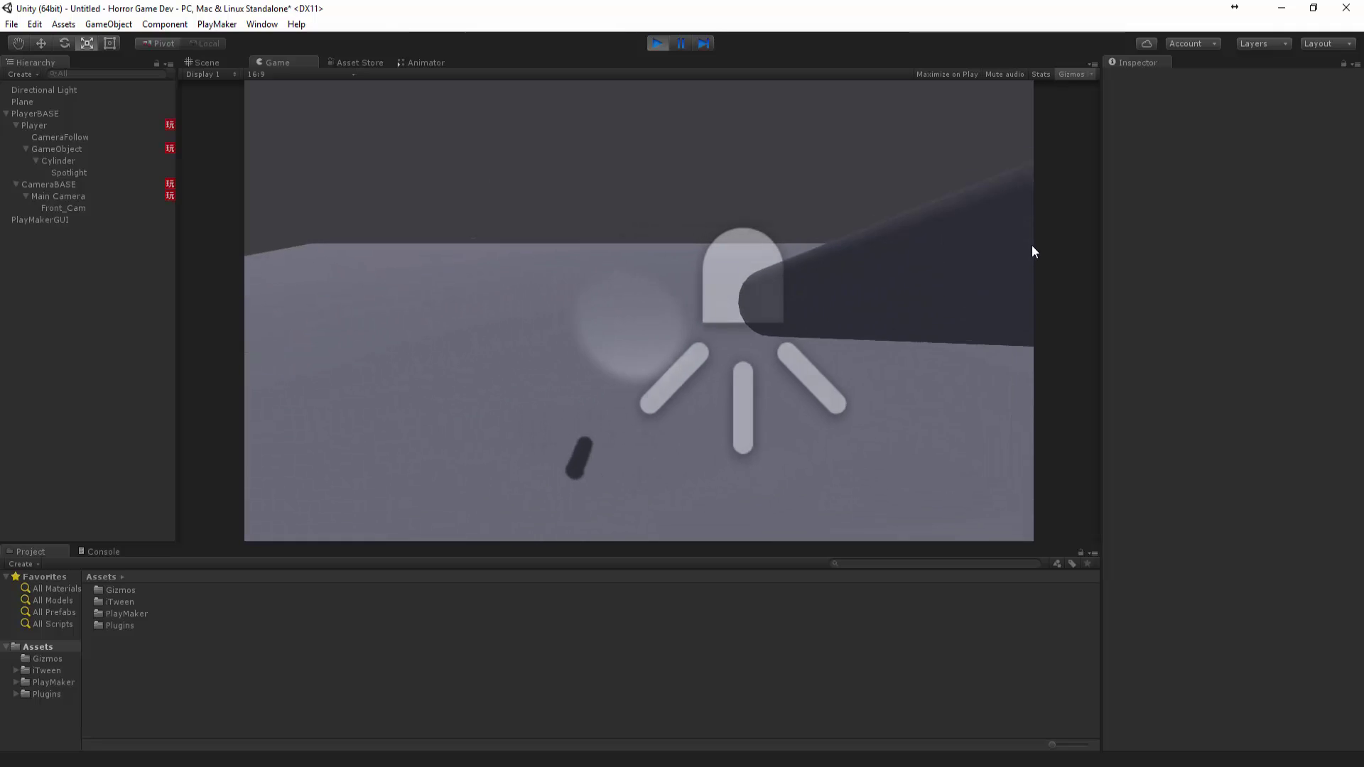
{"action": "left_click", "coordinate": [657, 44]}
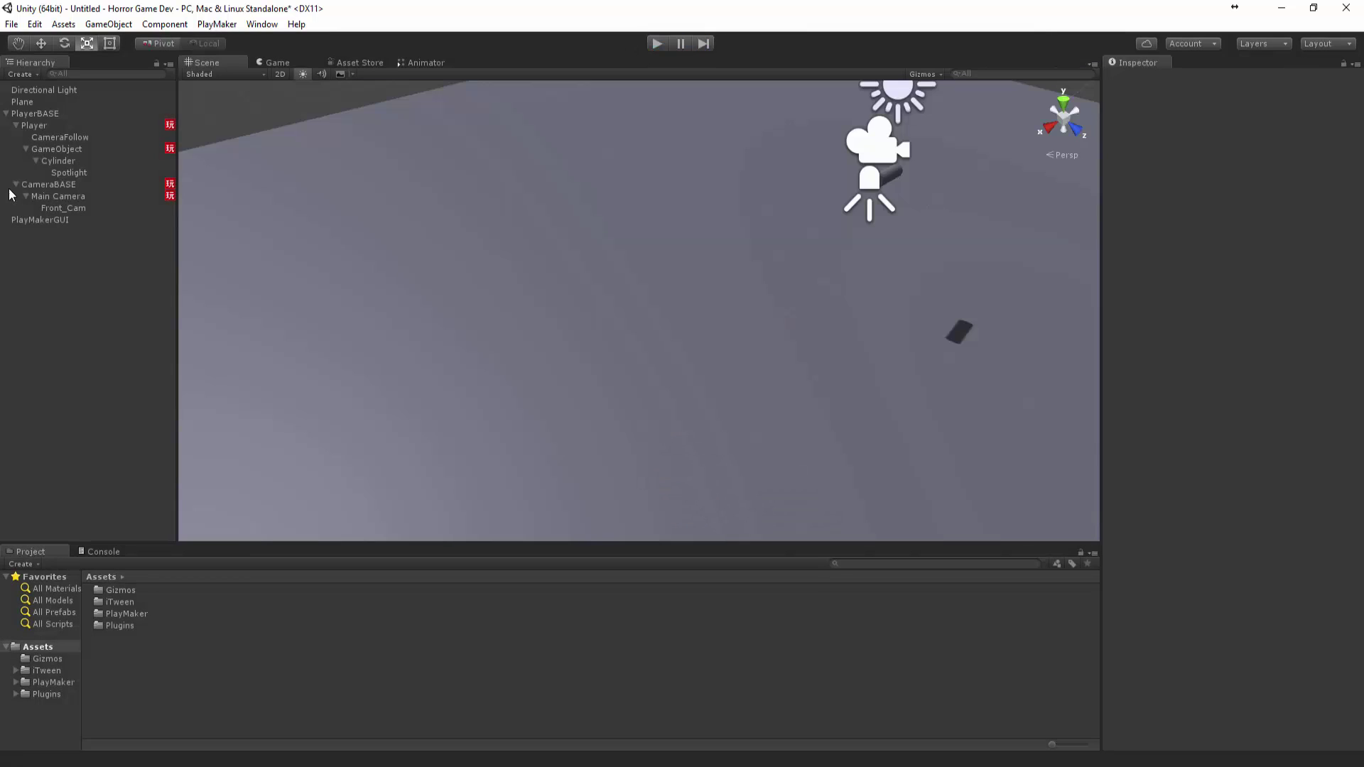
Move the GameObject holding the Cylinder to about X 0.3, Y 0.99, Z 0.36.
{"action": "left_click", "coordinate": [58, 161]}
{"action": "key", "text": "f"}
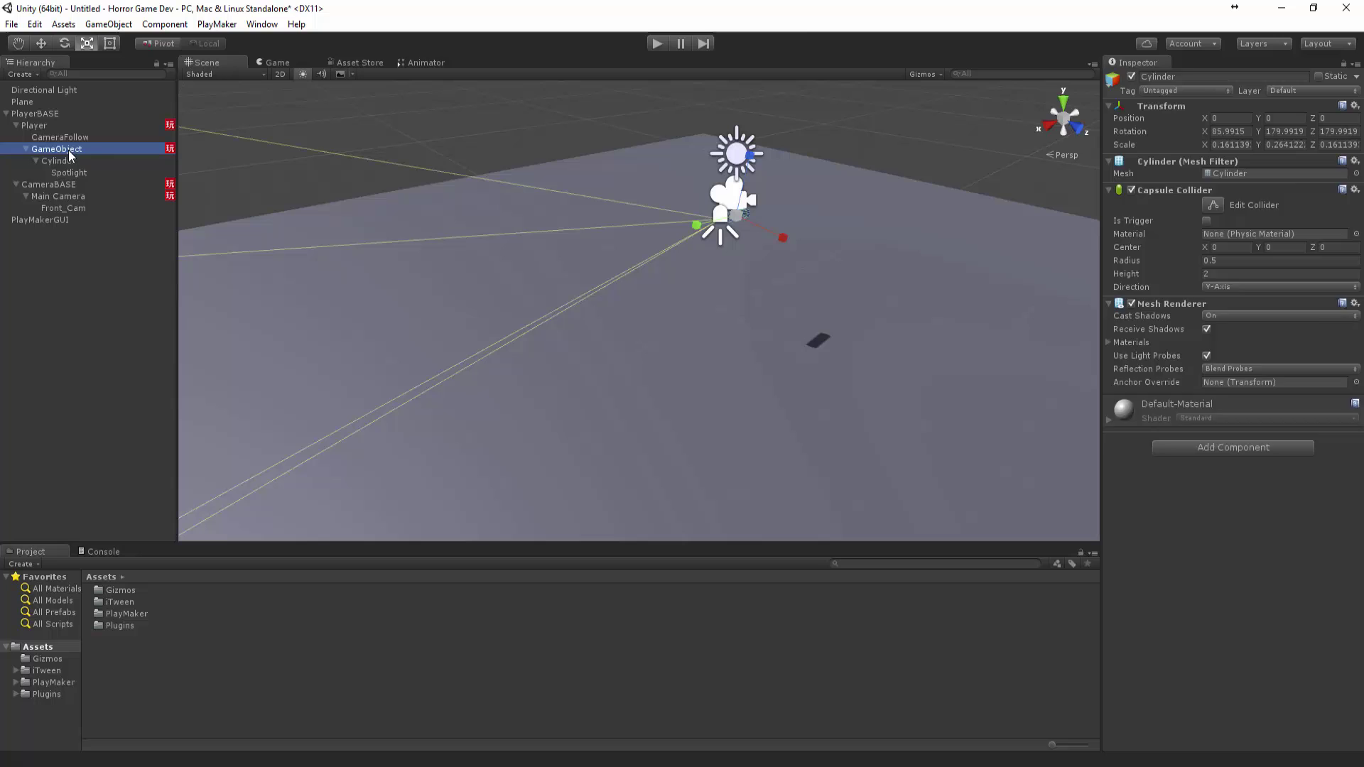
{"action": "key", "text": "w"}
{"action": "left_click_drag", "start_coordinate": [727, 258], "coordinate": [349, 260]}
Enable the Player's Mesh Renderer and narrow the Player to a scale of about X 0.70 and Z 0.77.
{"action": "left_click", "coordinate": [49, 129]}
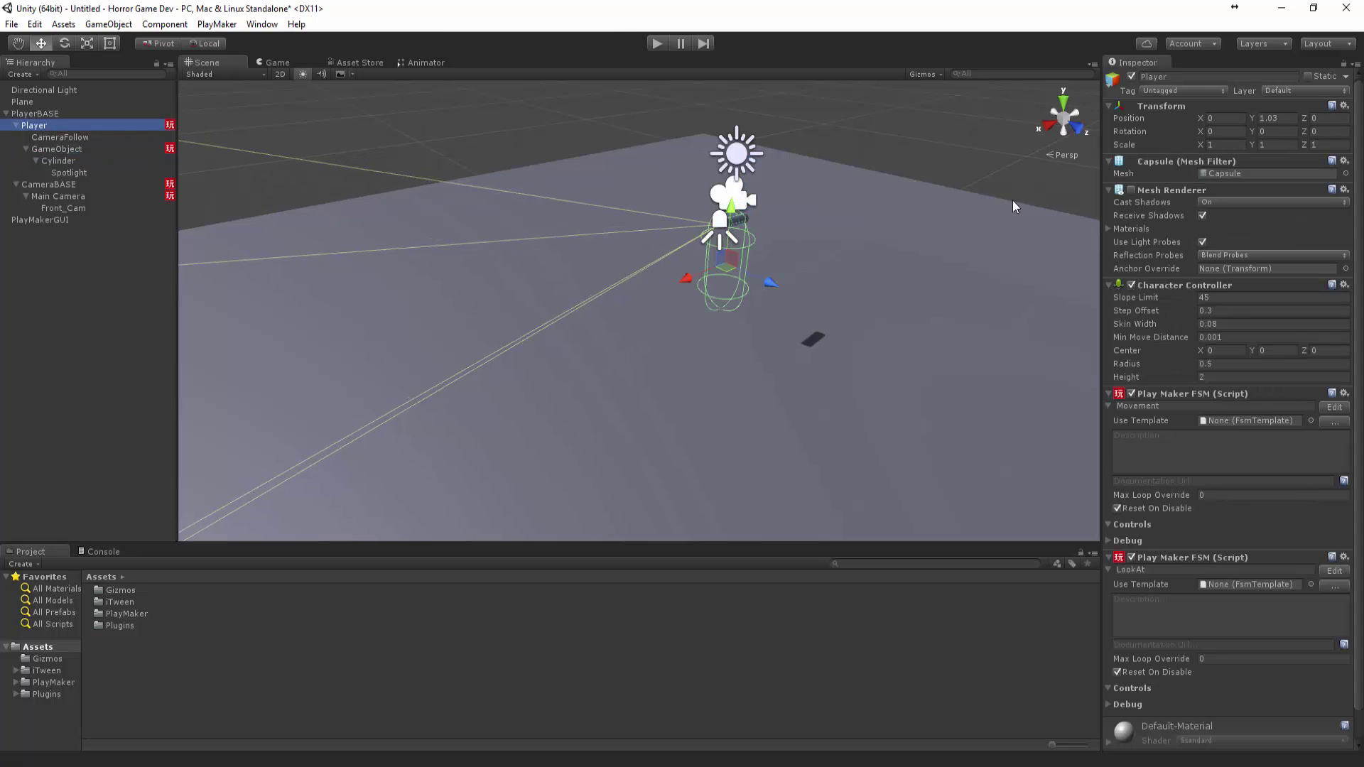
{"action": "left_click", "coordinate": [1131, 190]}
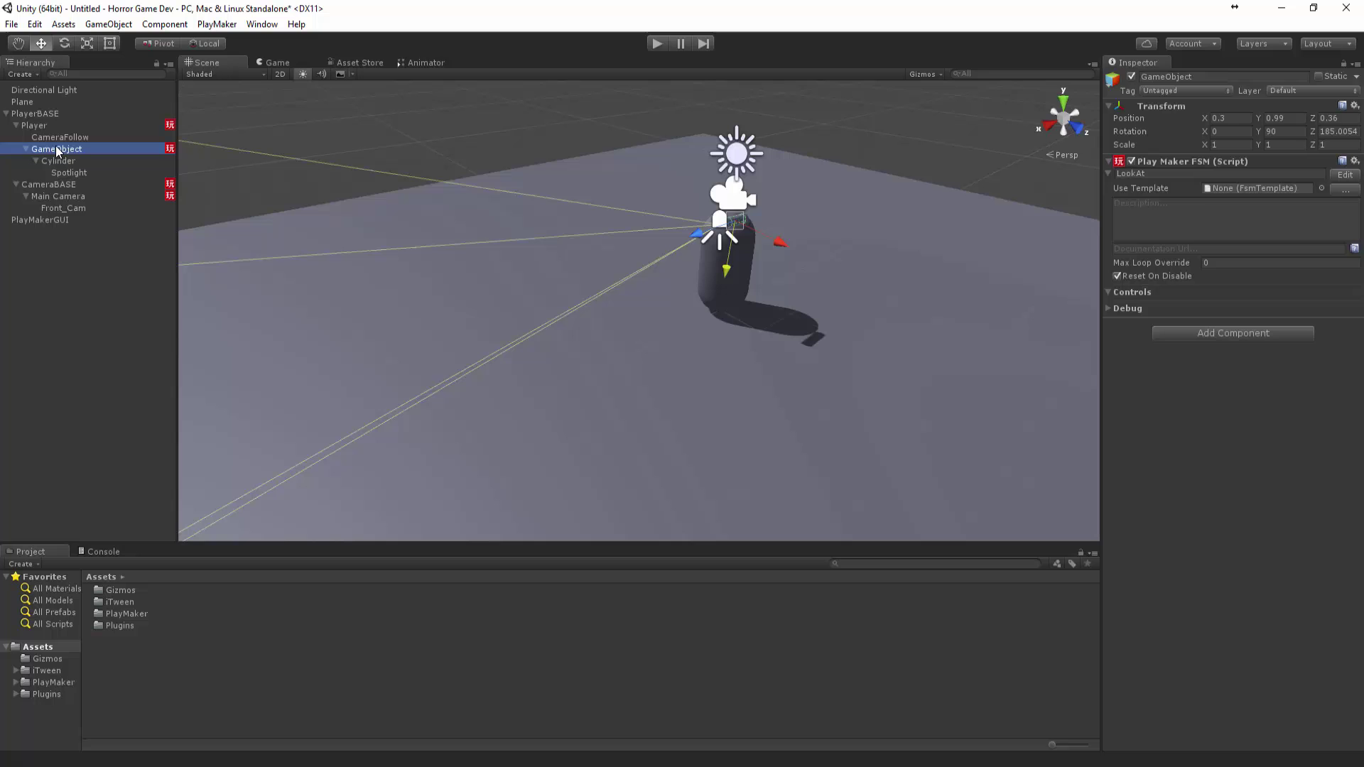
{"action": "left_click", "coordinate": [44, 127]}
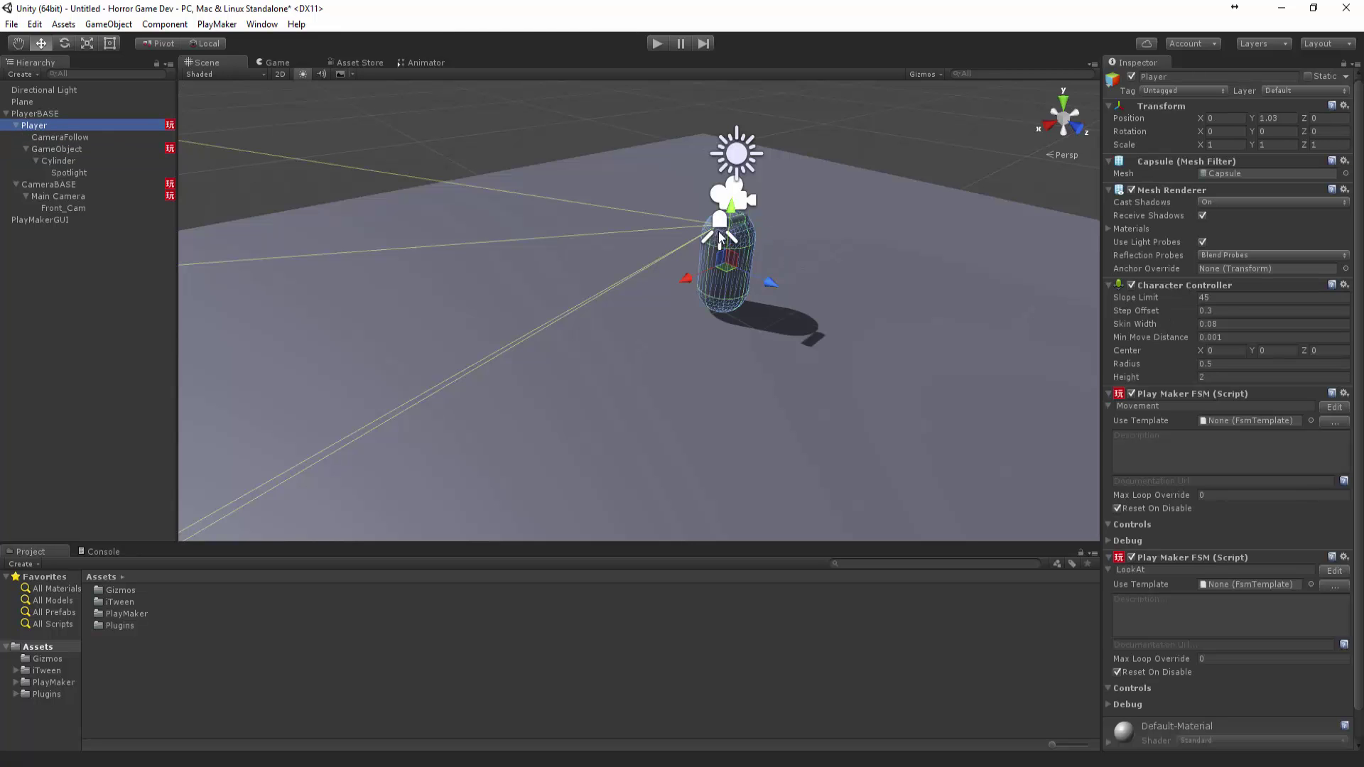
{"action": "left_click_drag", "start_coordinate": [684, 279], "coordinate": [700, 276]}
{"action": "left_click_drag", "start_coordinate": [783, 286], "coordinate": [766, 276]}
Walk and look around in play mode to test the view with the narrower Player.
{"action": "left_click", "coordinate": [658, 43]}
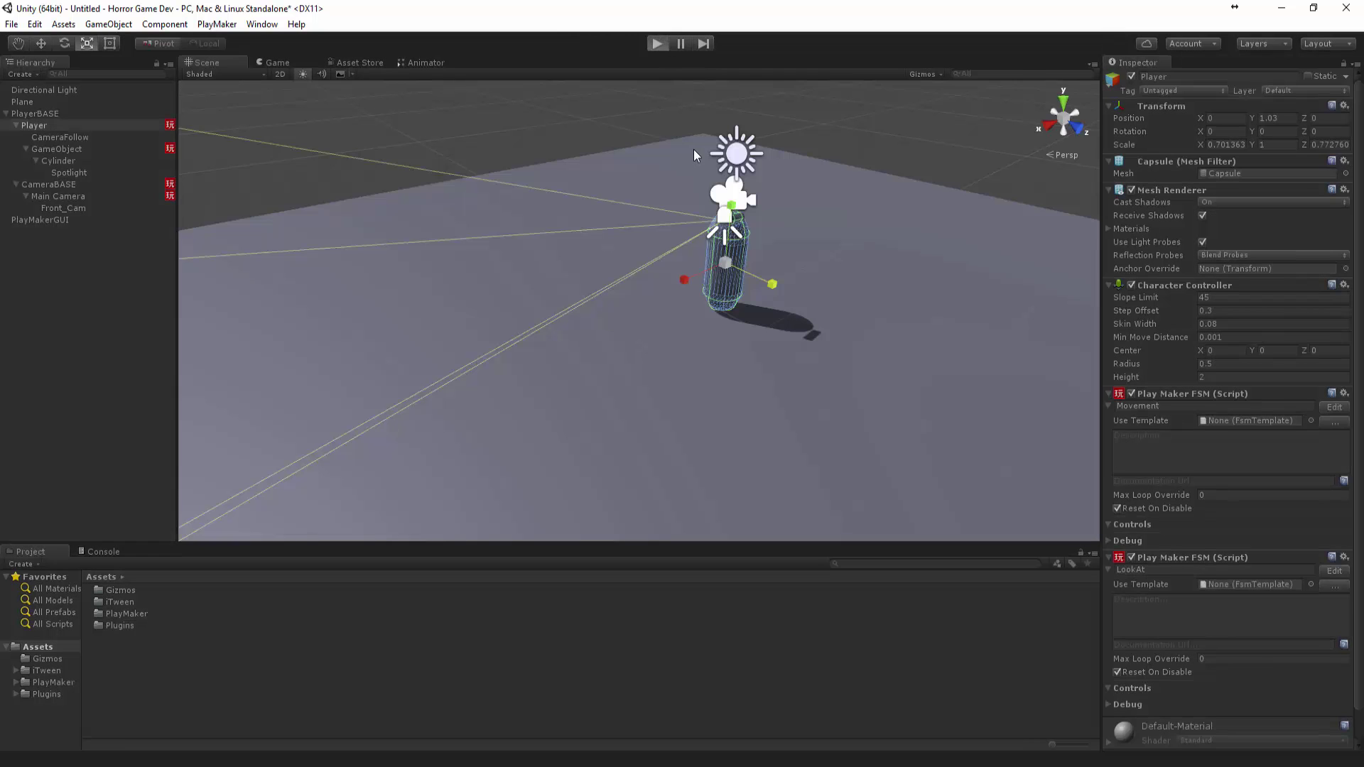
{"action": "key", "text": "w"}
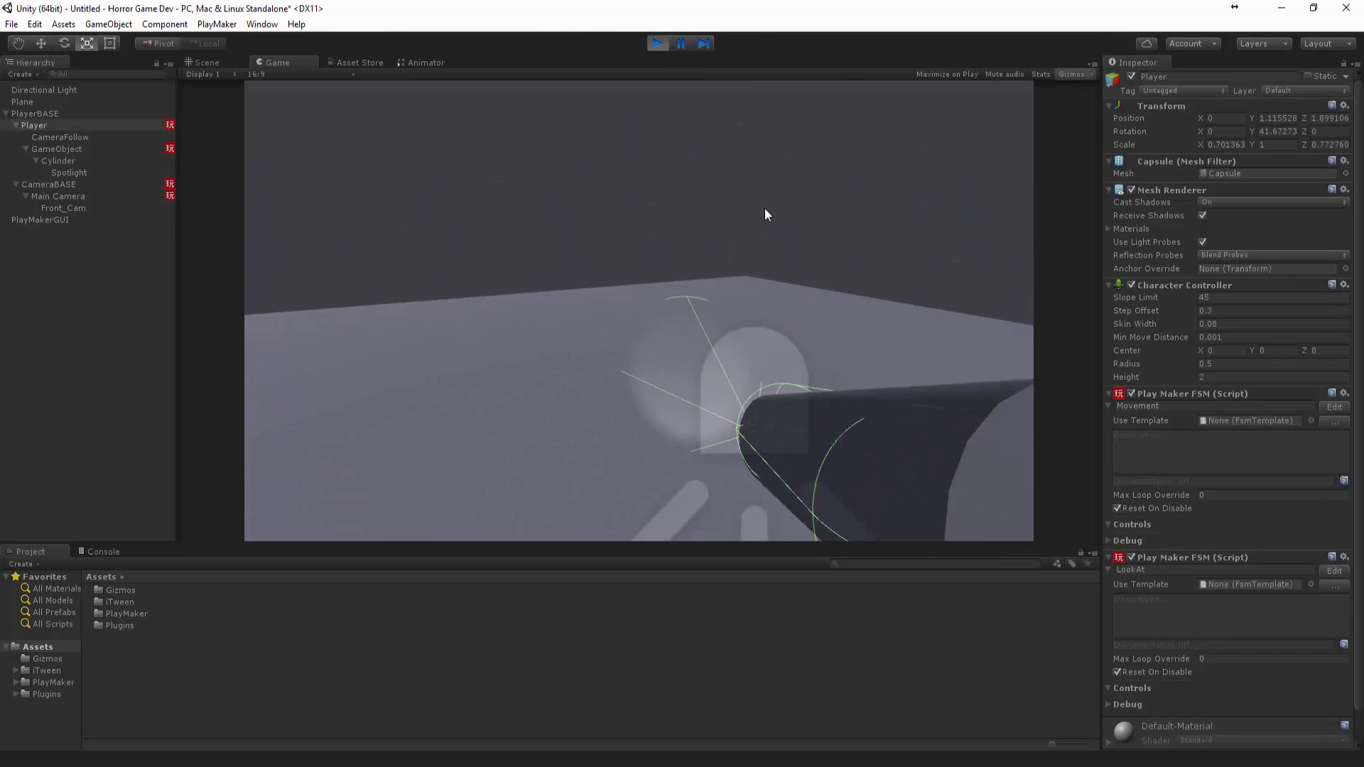
{"action": "key", "text": "s"}
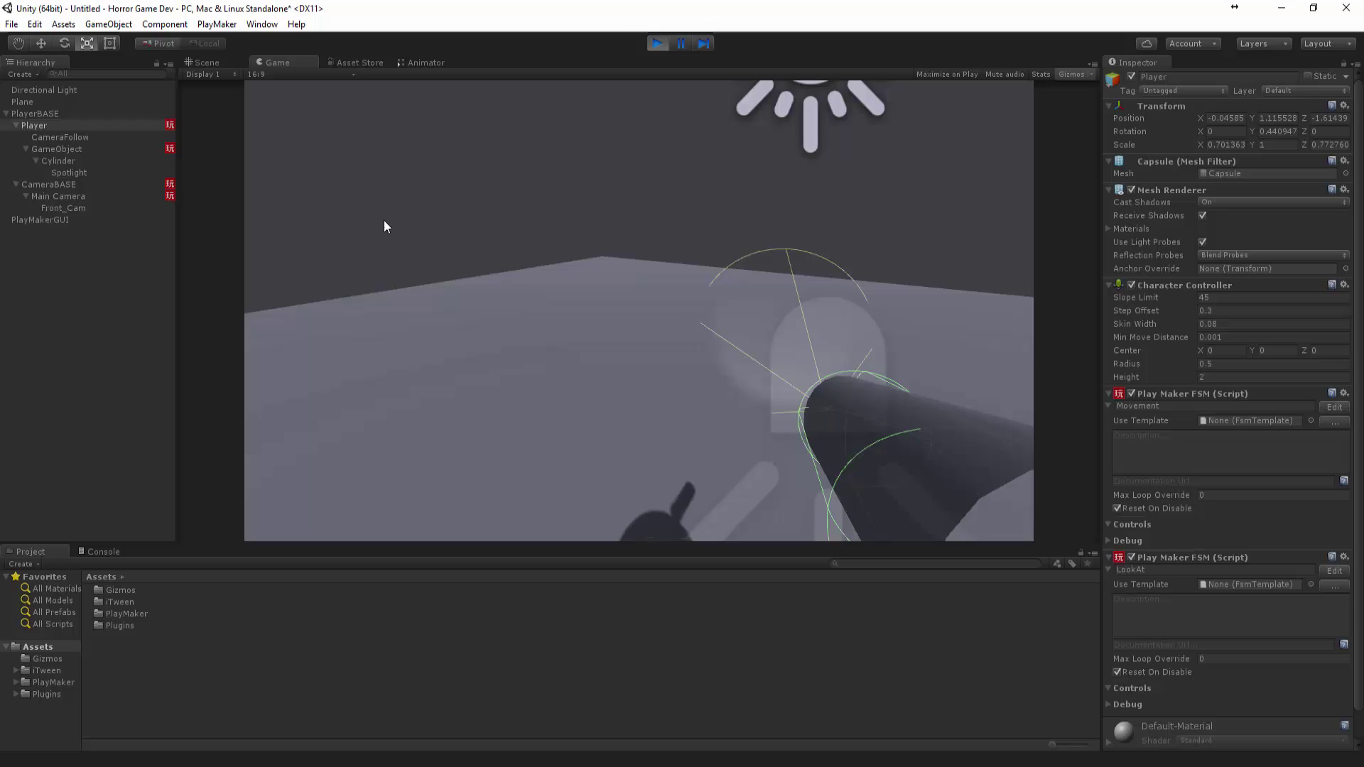
{"action": "key", "text": "d"}
{"action": "key", "text": "w"}
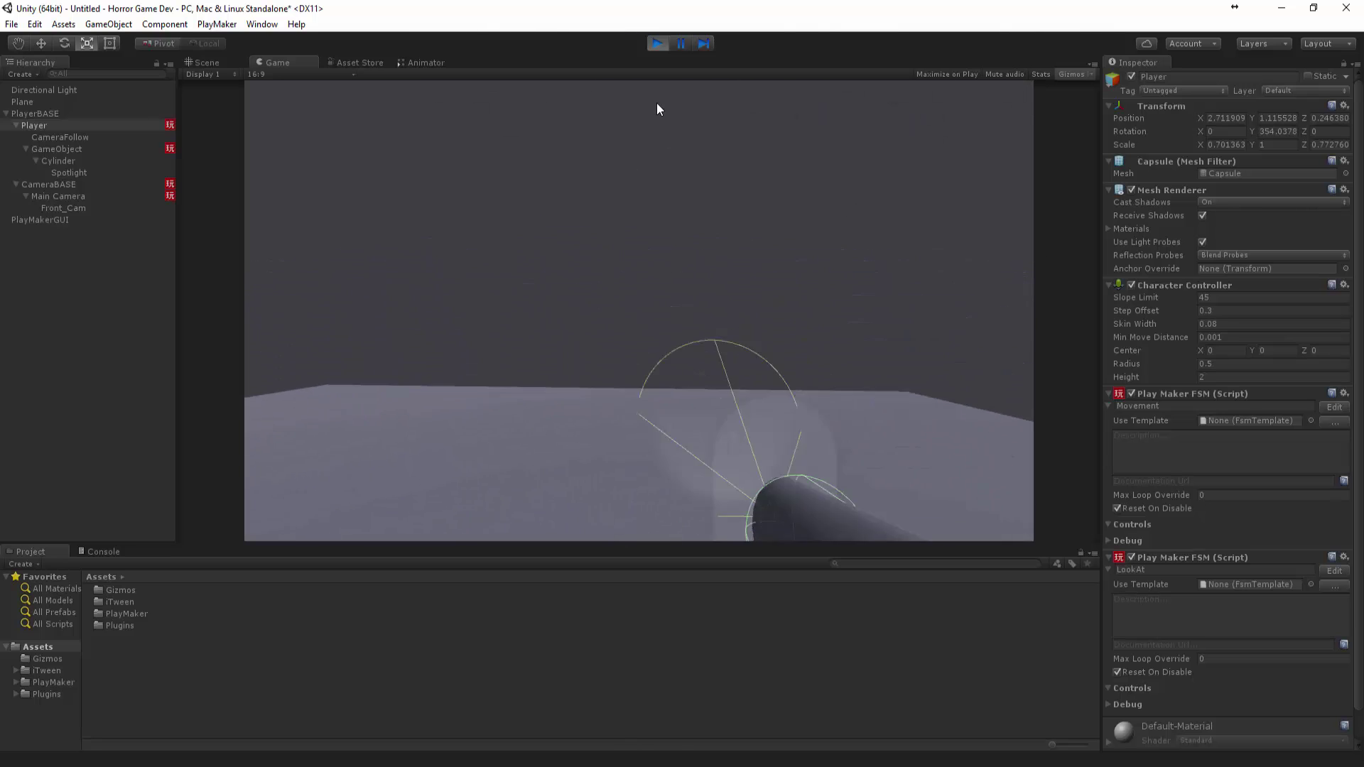
{"action": "left_click", "coordinate": [658, 42]}
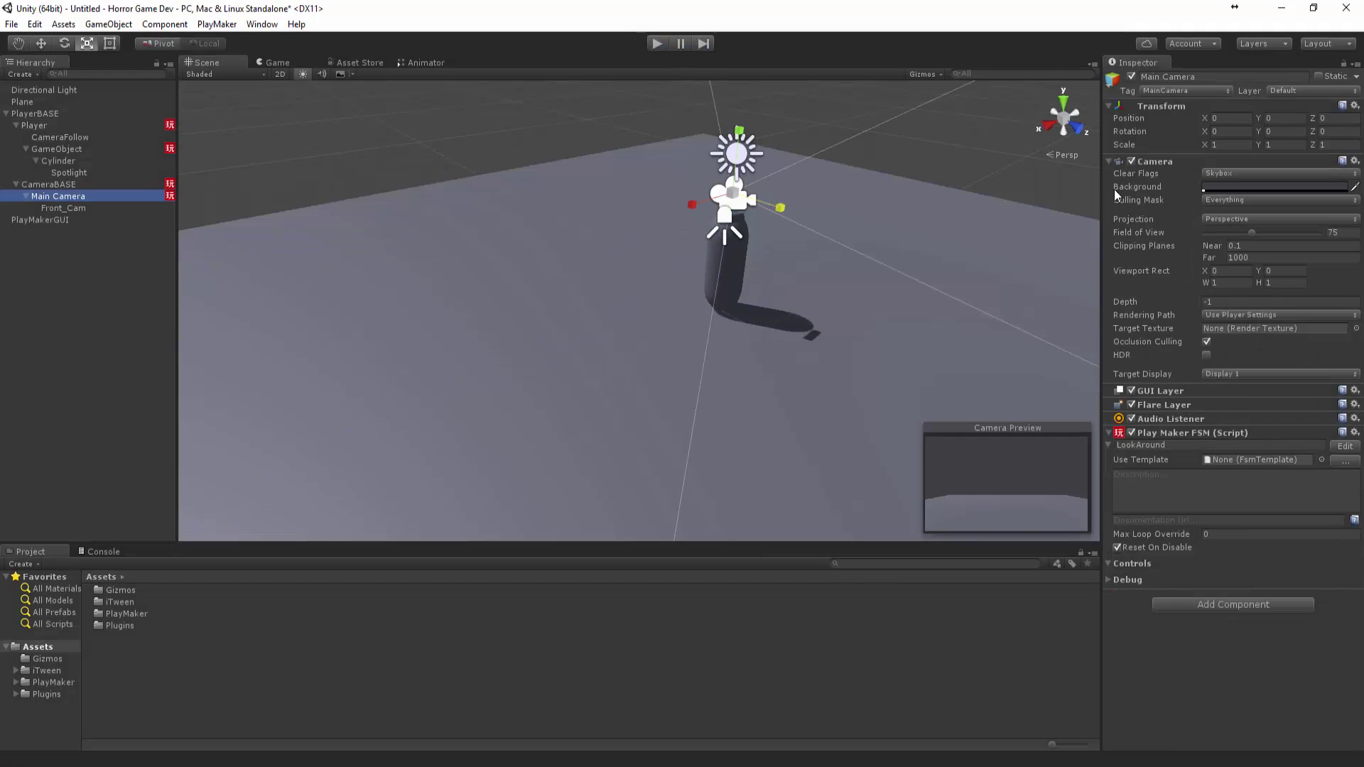
Set the Max Speed of the Move Towards action in CameraBASE's FollowPoint state to 200.
{"action": "left_click", "coordinate": [100, 185]}
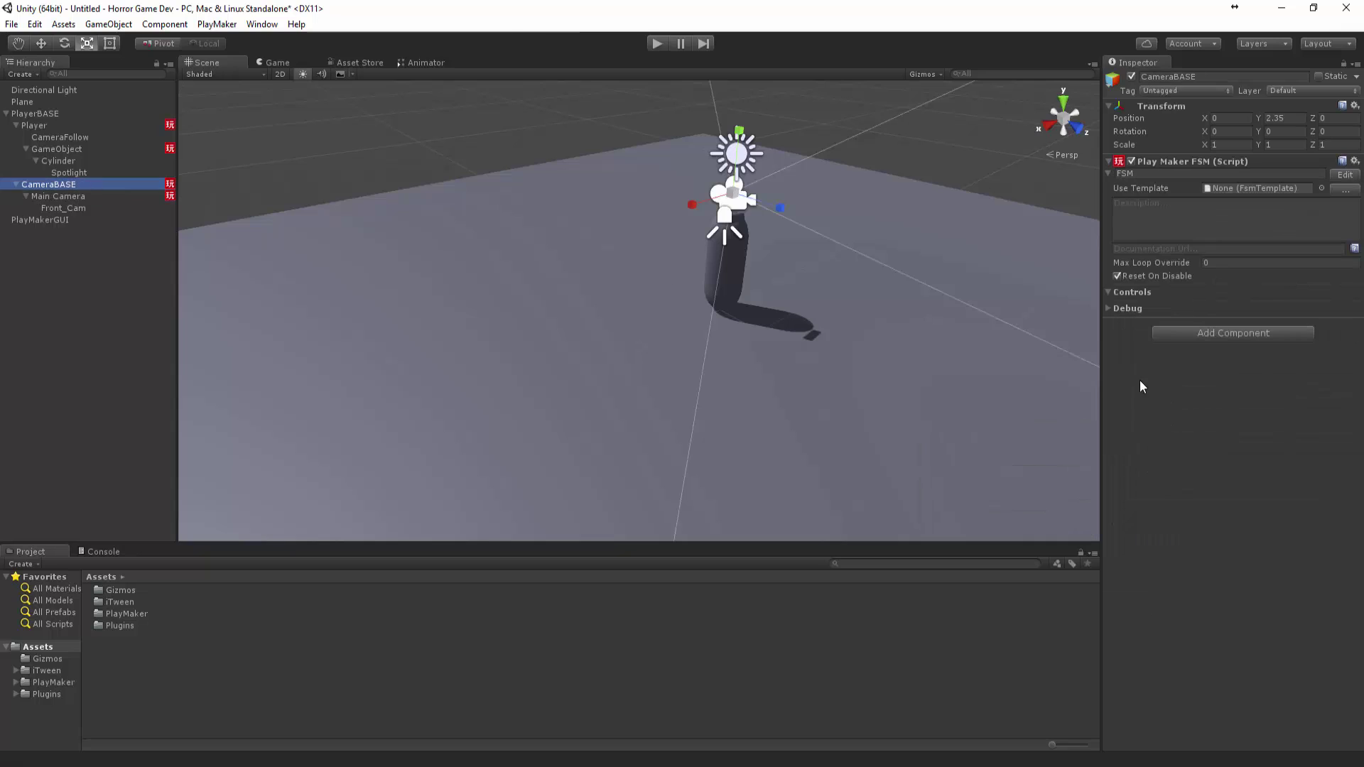
{"action": "left_click", "coordinate": [1344, 174]}
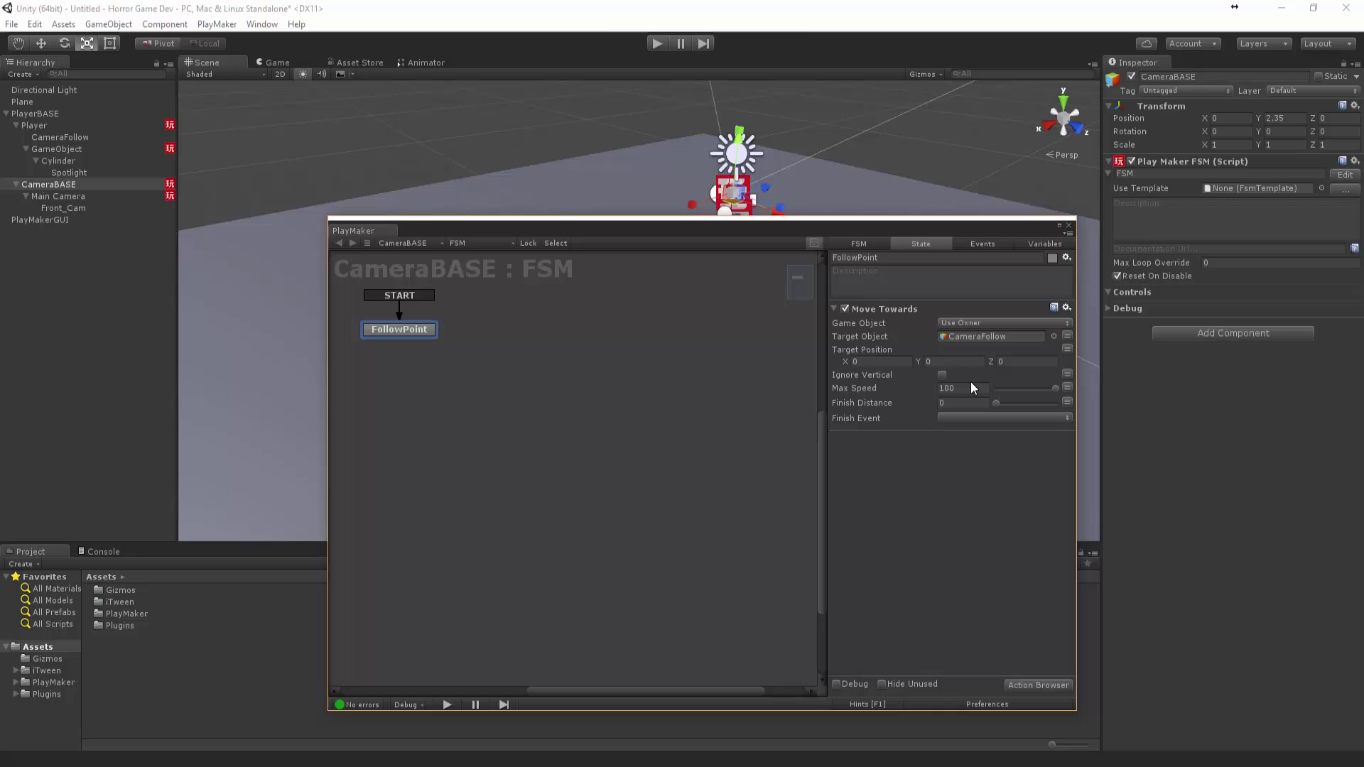
{"action": "type", "text": "200"}
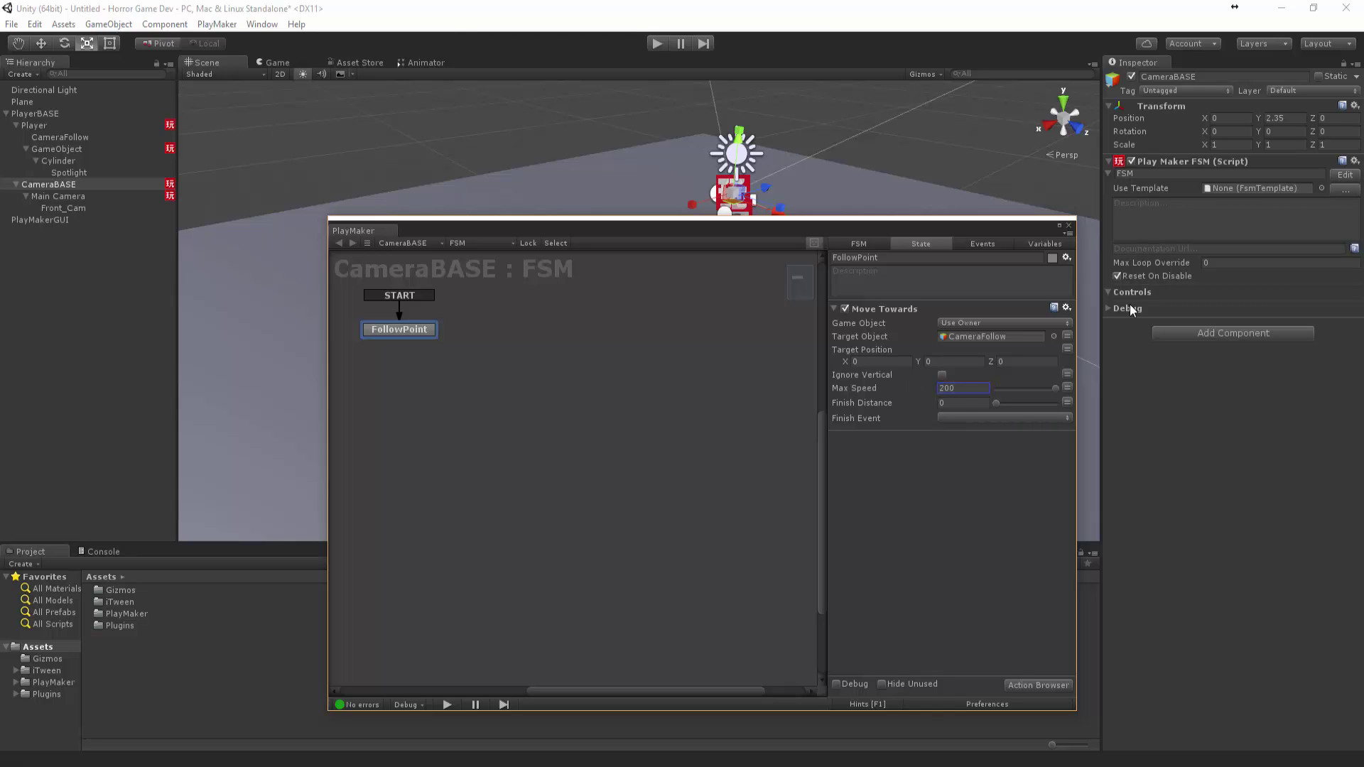
{"action": "left_click", "coordinate": [1070, 226]}
Walk forwards and backwards in play mode to test how the camera follows the Player at the new speed.
{"action": "left_click", "coordinate": [656, 44]}
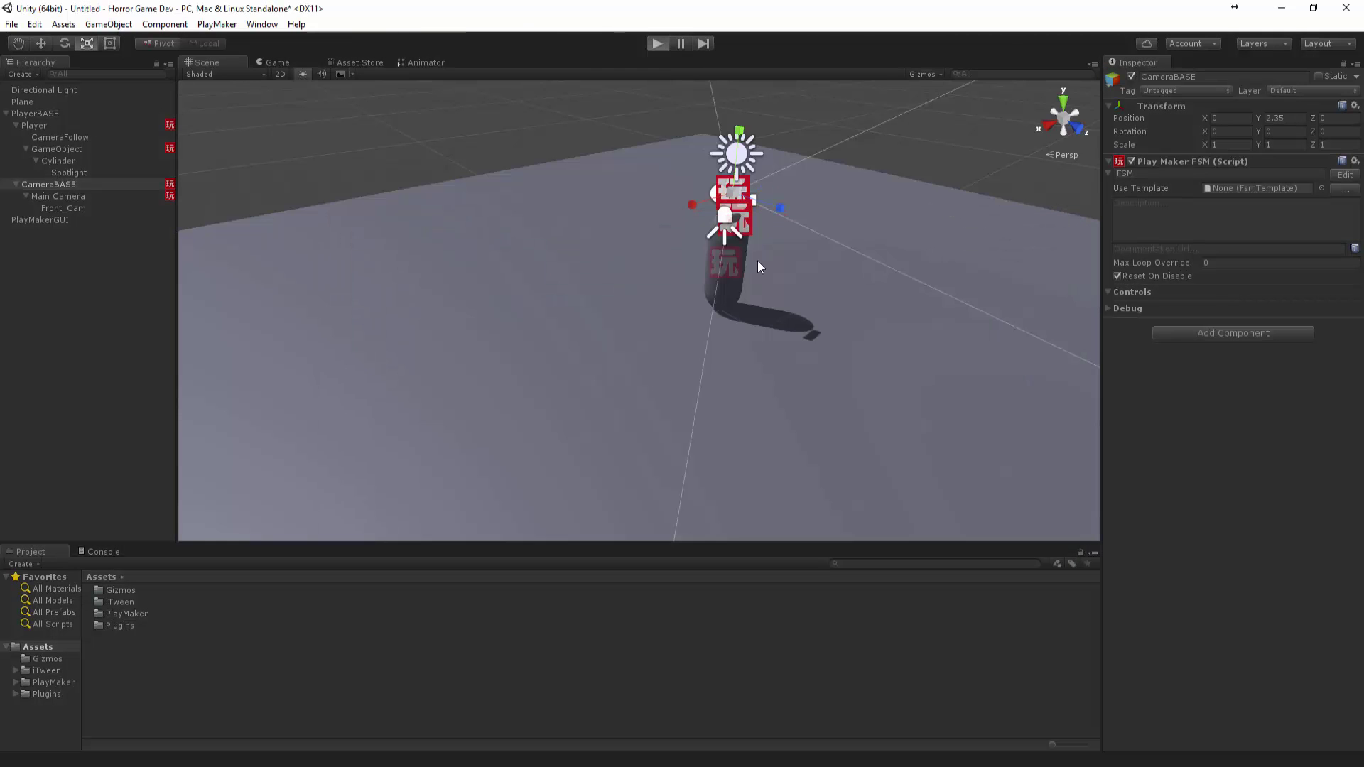
{"action": "key", "text": "w"}
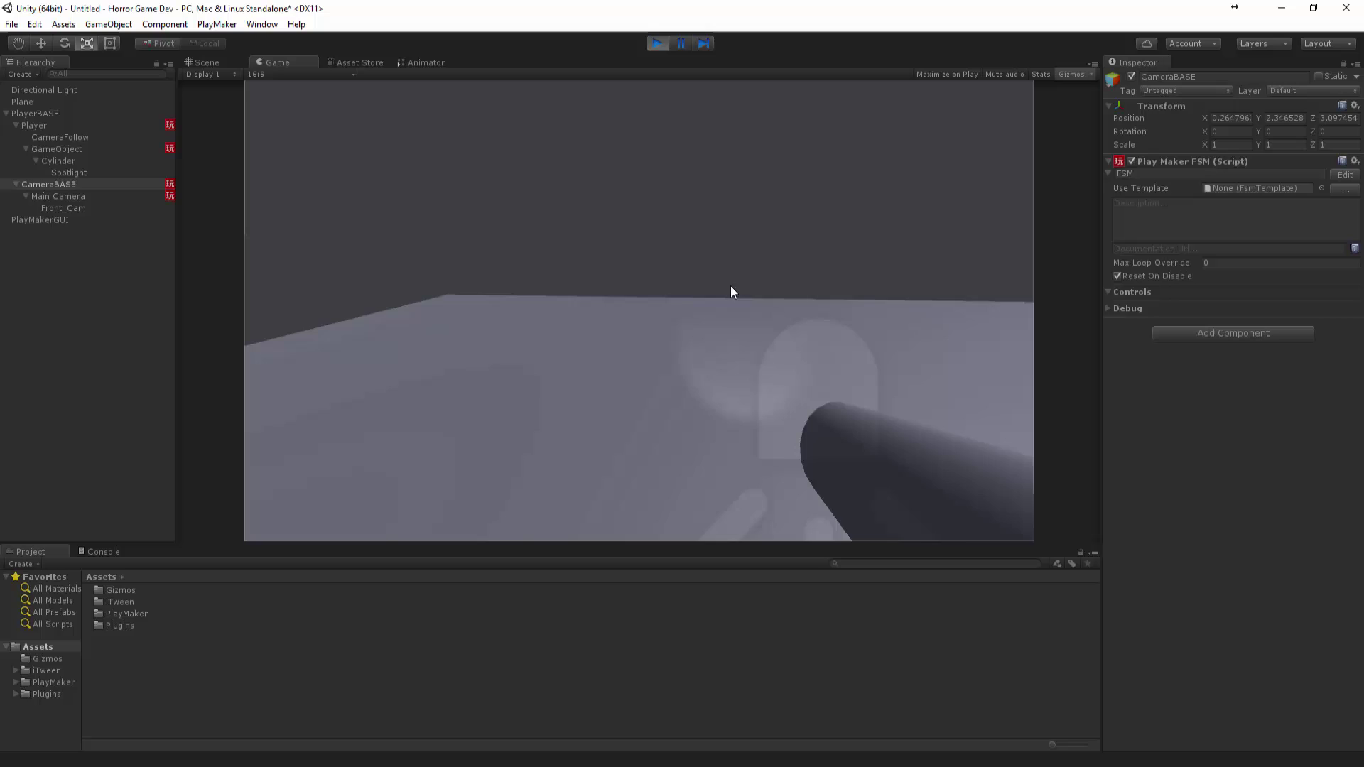
{"action": "key", "text": "s"}
{"action": "key", "text": "s"}
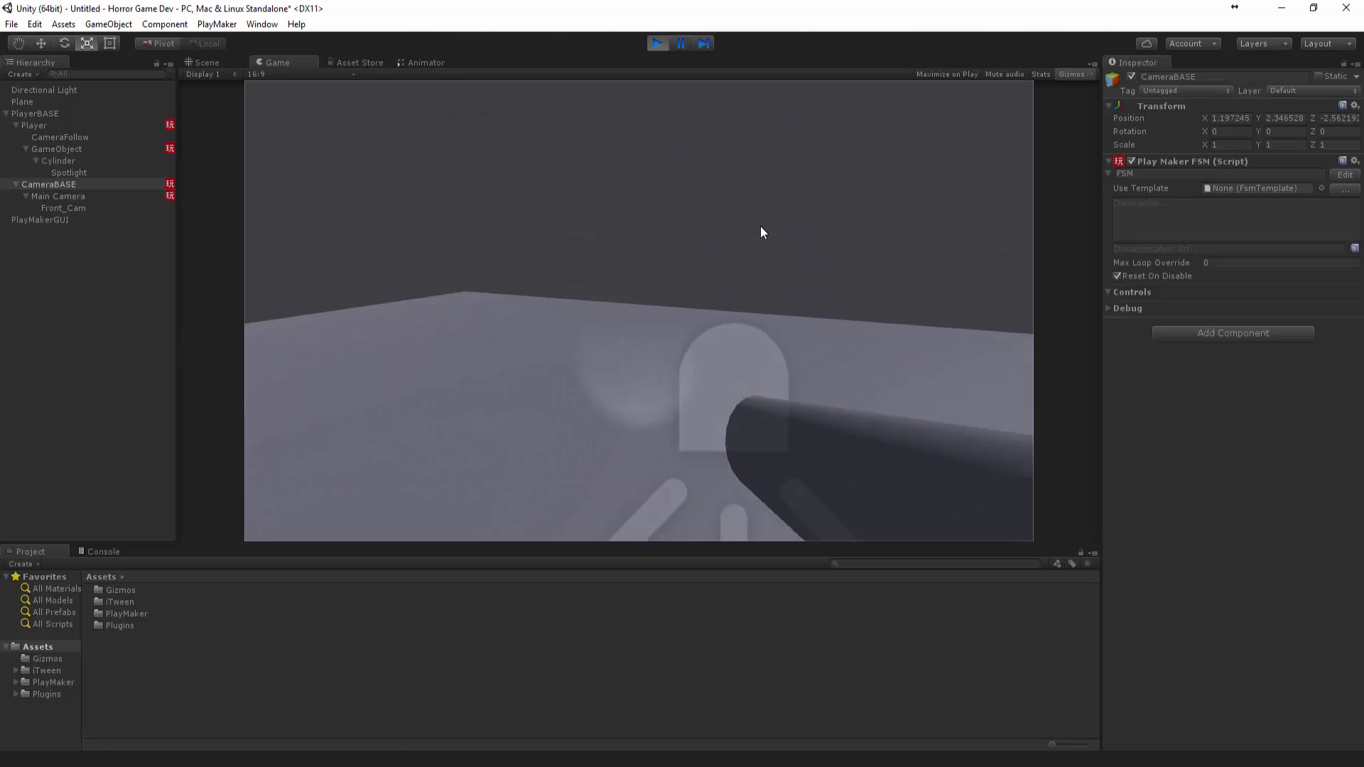
{"action": "left_click", "coordinate": [658, 43]}
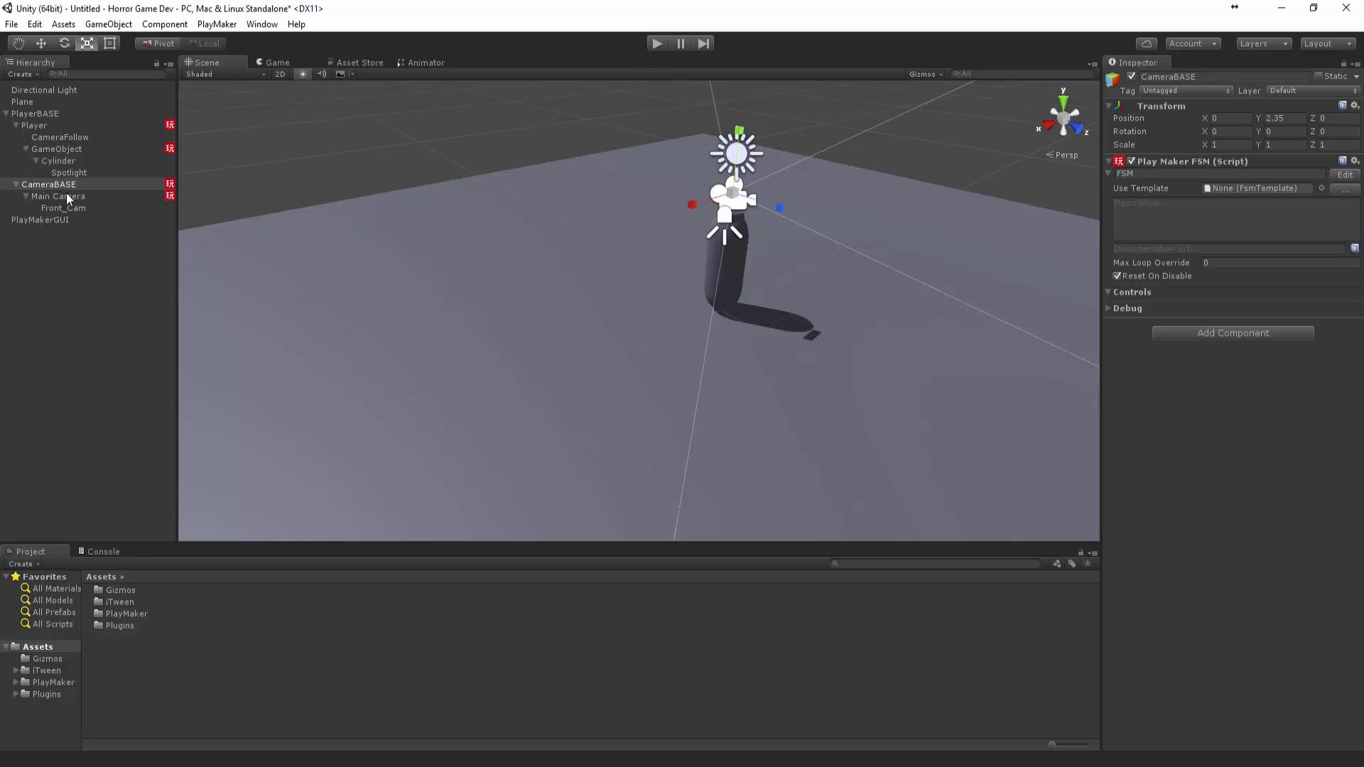
Set the Spotlight's Spot Angle to 39, Intensity to about 3.36 and Range to about 12.29, and test the beam in play mode.
{"action": "left_click", "coordinate": [68, 173]}
{"action": "left_click", "coordinate": [1237, 221]}
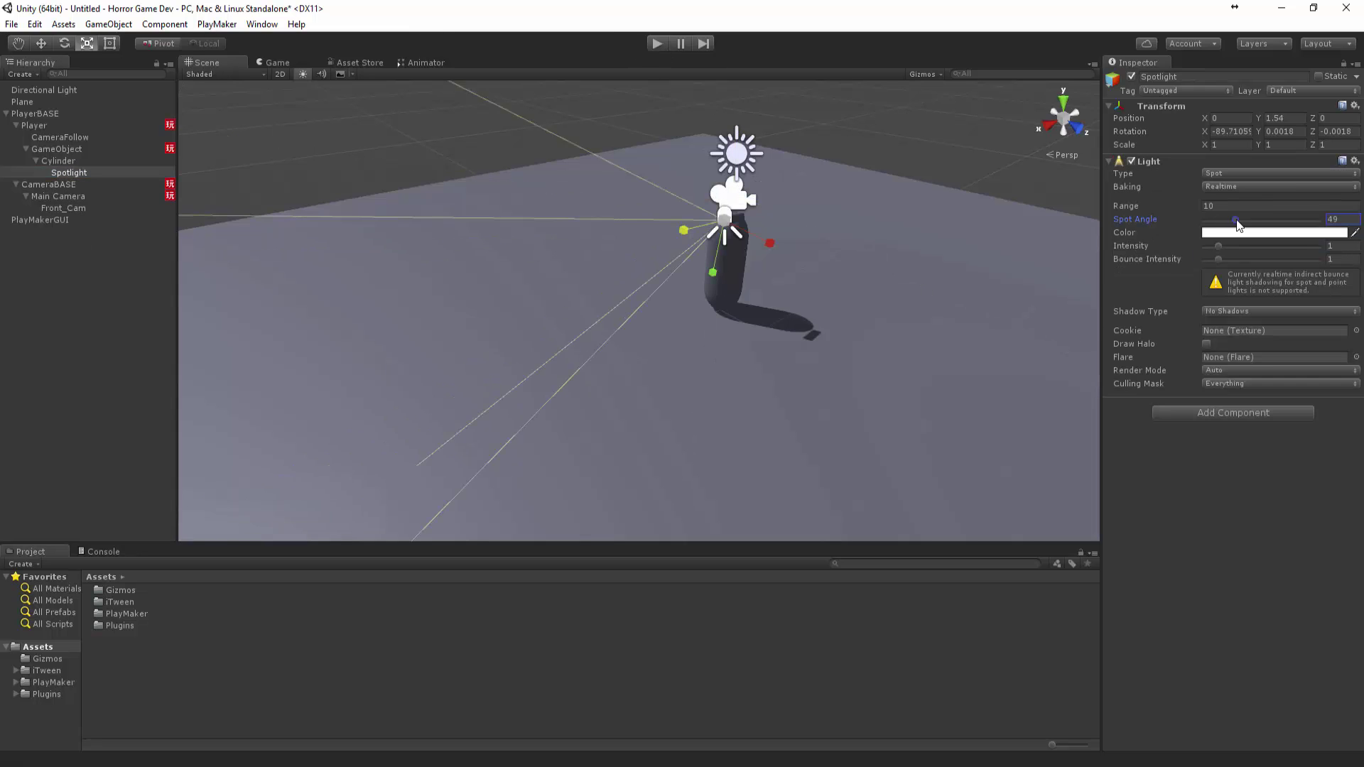
{"action": "left_click_drag", "start_coordinate": [1233, 226], "coordinate": [1216, 223]}
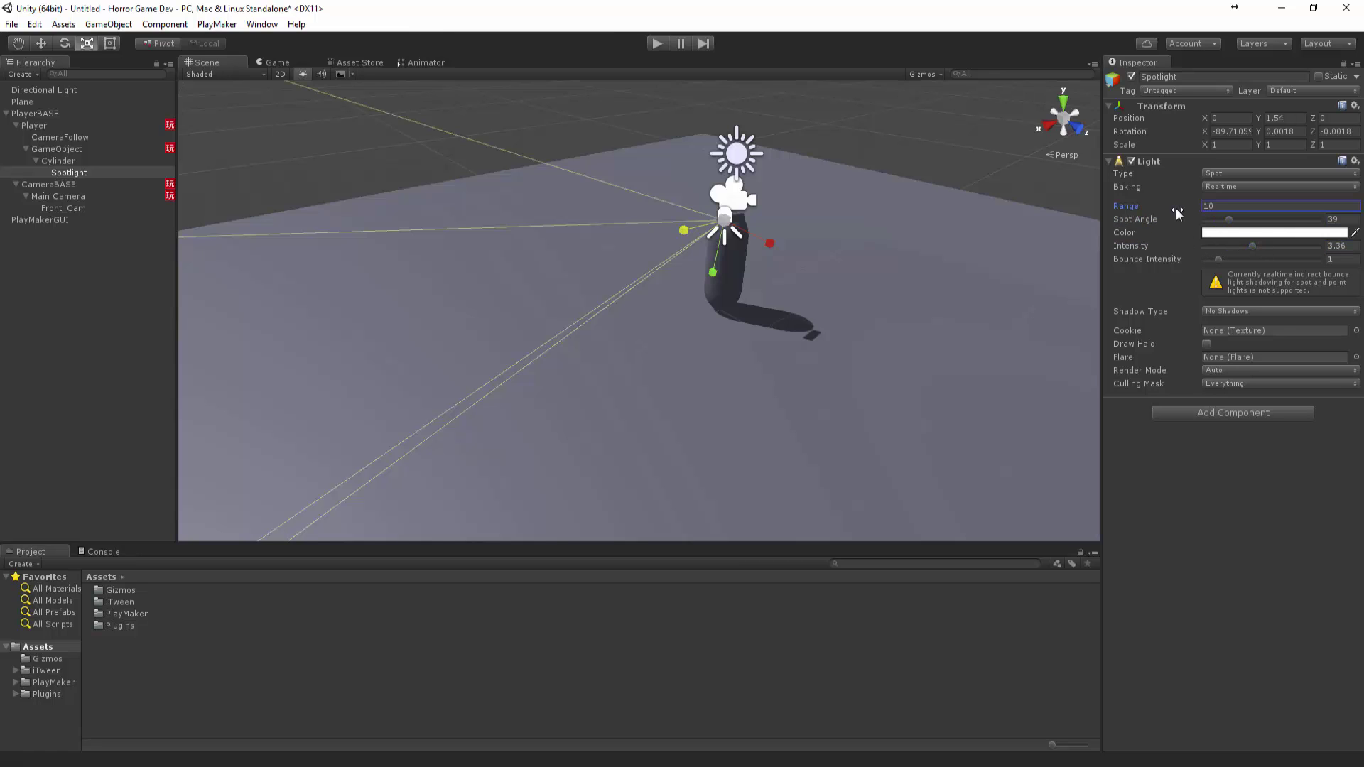
{"action": "left_click_drag", "start_coordinate": [1228, 205], "coordinate": [1219, 206]}
{"action": "scroll", "coordinate": [637, 284], "scroll_direction": "down", "scroll_amount": 10}
{"action": "scroll", "coordinate": [641, 317], "scroll_direction": "up", "scroll_amount": 4}
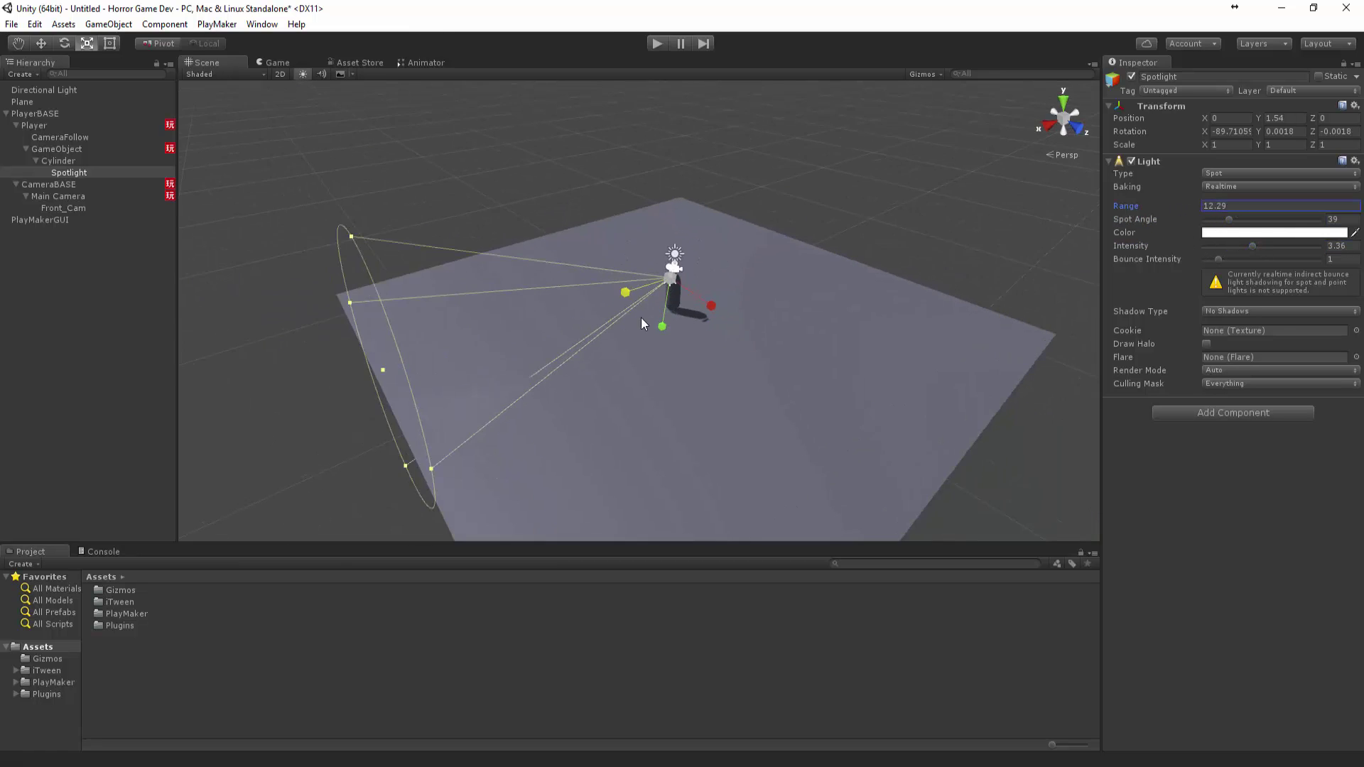
{"action": "left_click", "coordinate": [655, 42]}
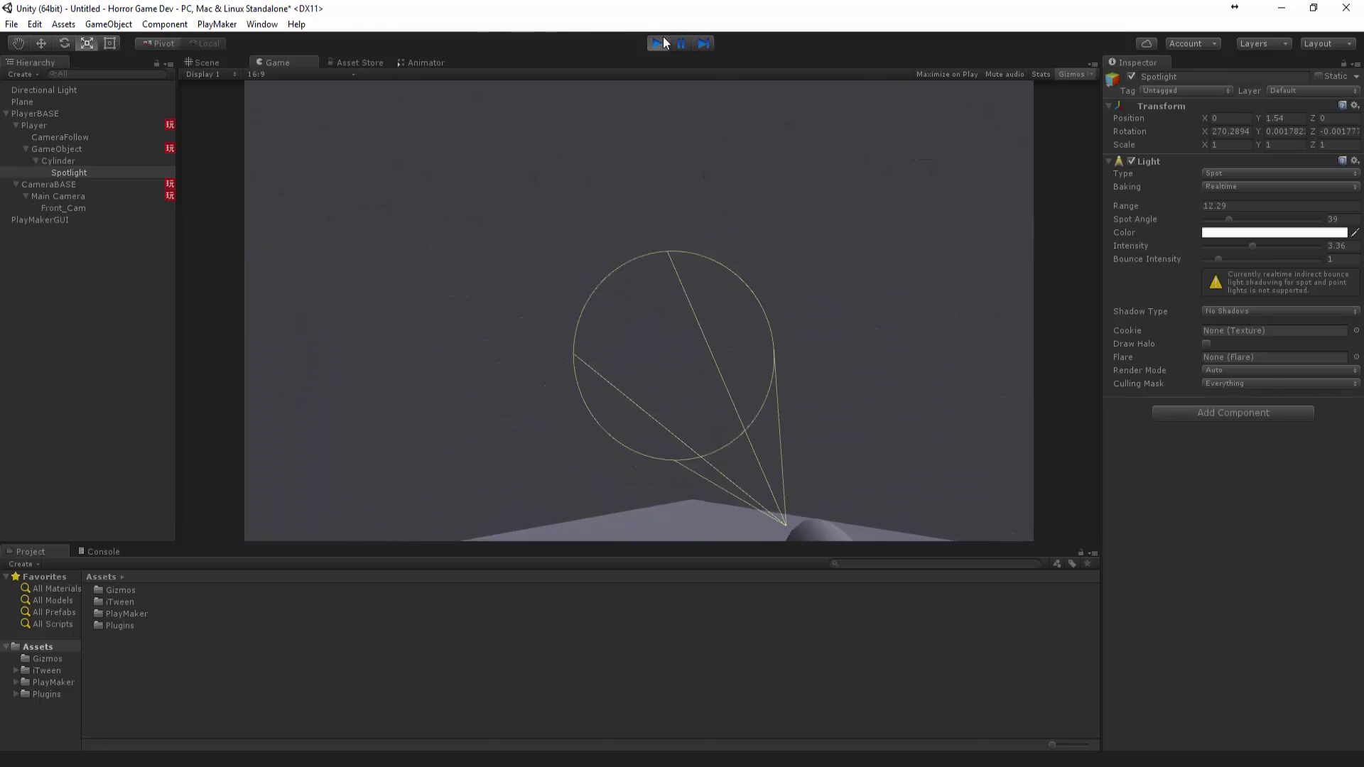
{"action": "left_click", "coordinate": [657, 44]}
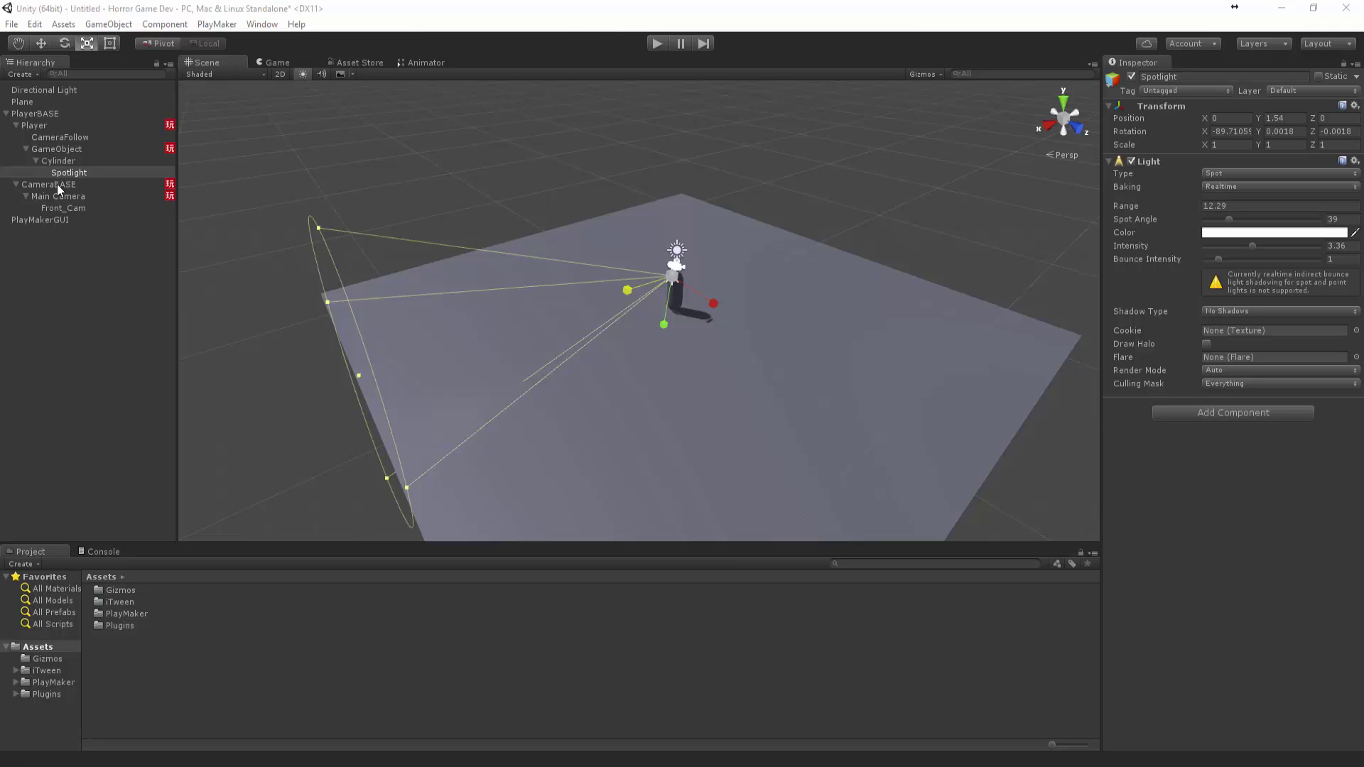
Set the Smooth Look At speed in the GameObject's LookAt FSM to 10 and test the flashlight's movement in play mode.
{"action": "left_click", "coordinate": [59, 149]}
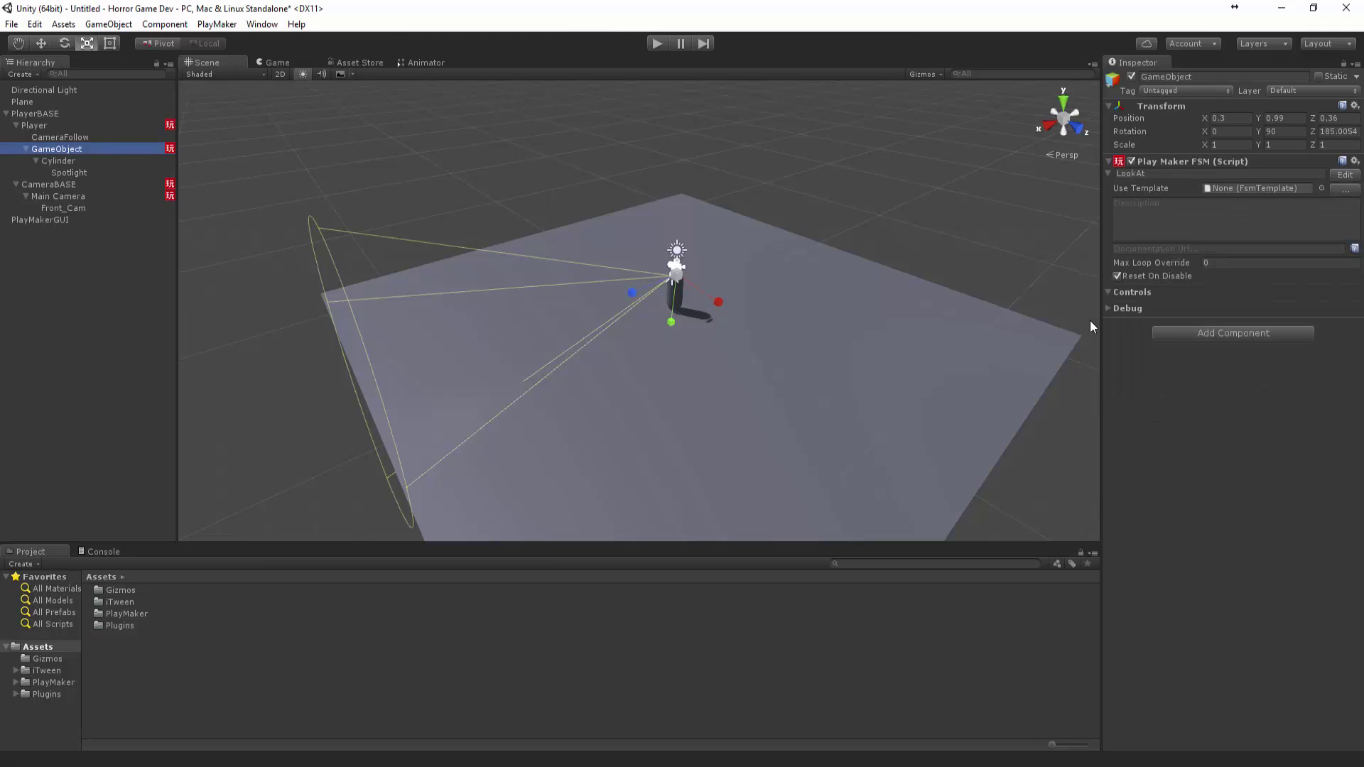
{"action": "left_click", "coordinate": [1345, 175]}
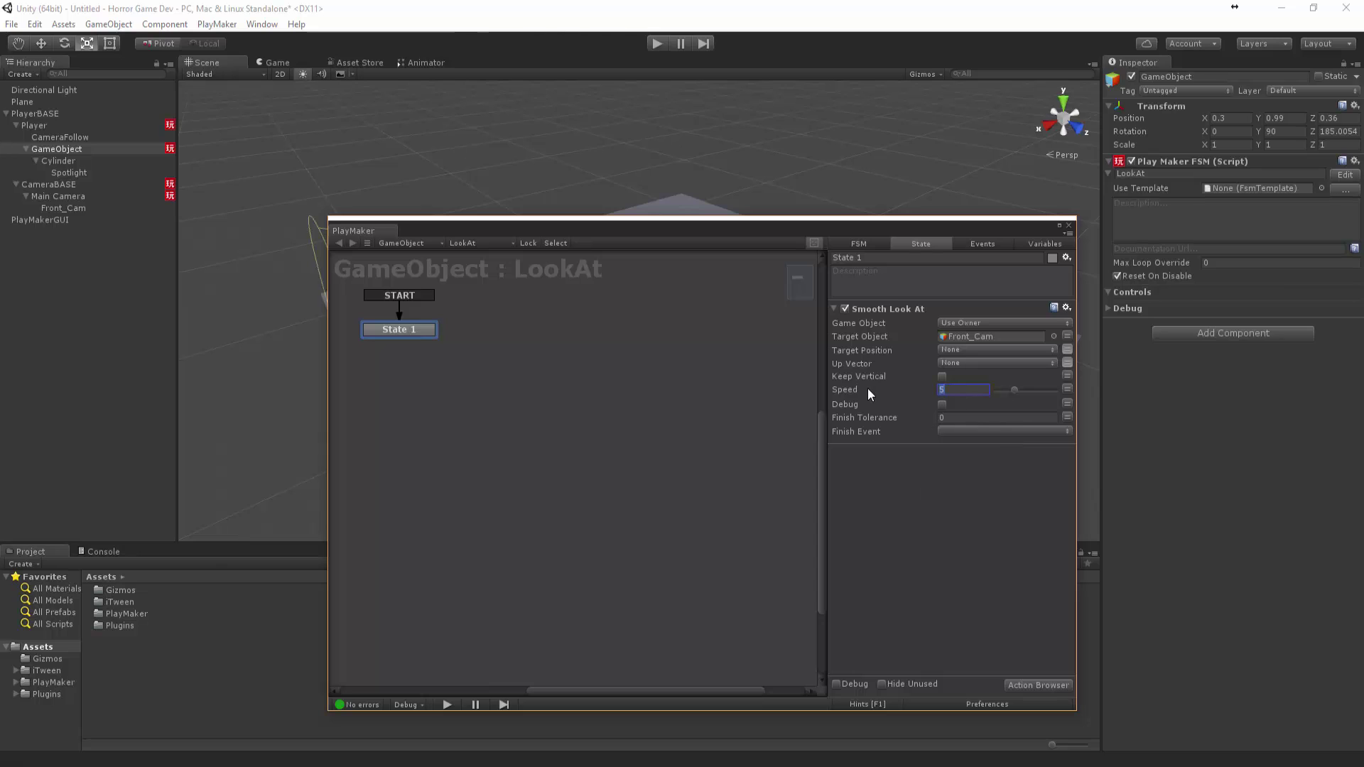
{"action": "left_click", "coordinate": [1069, 226]}
{"action": "left_click", "coordinate": [658, 43]}
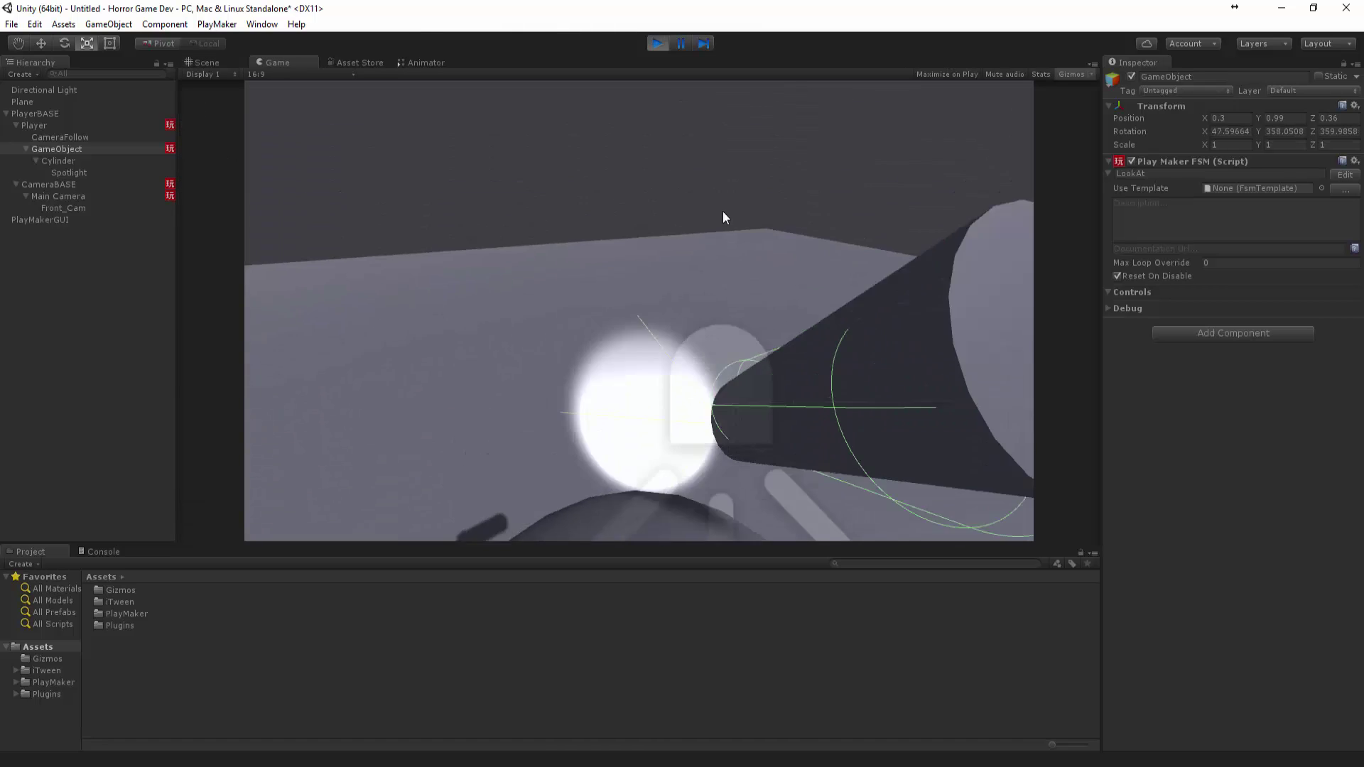
{"action": "left_click", "coordinate": [654, 44]}
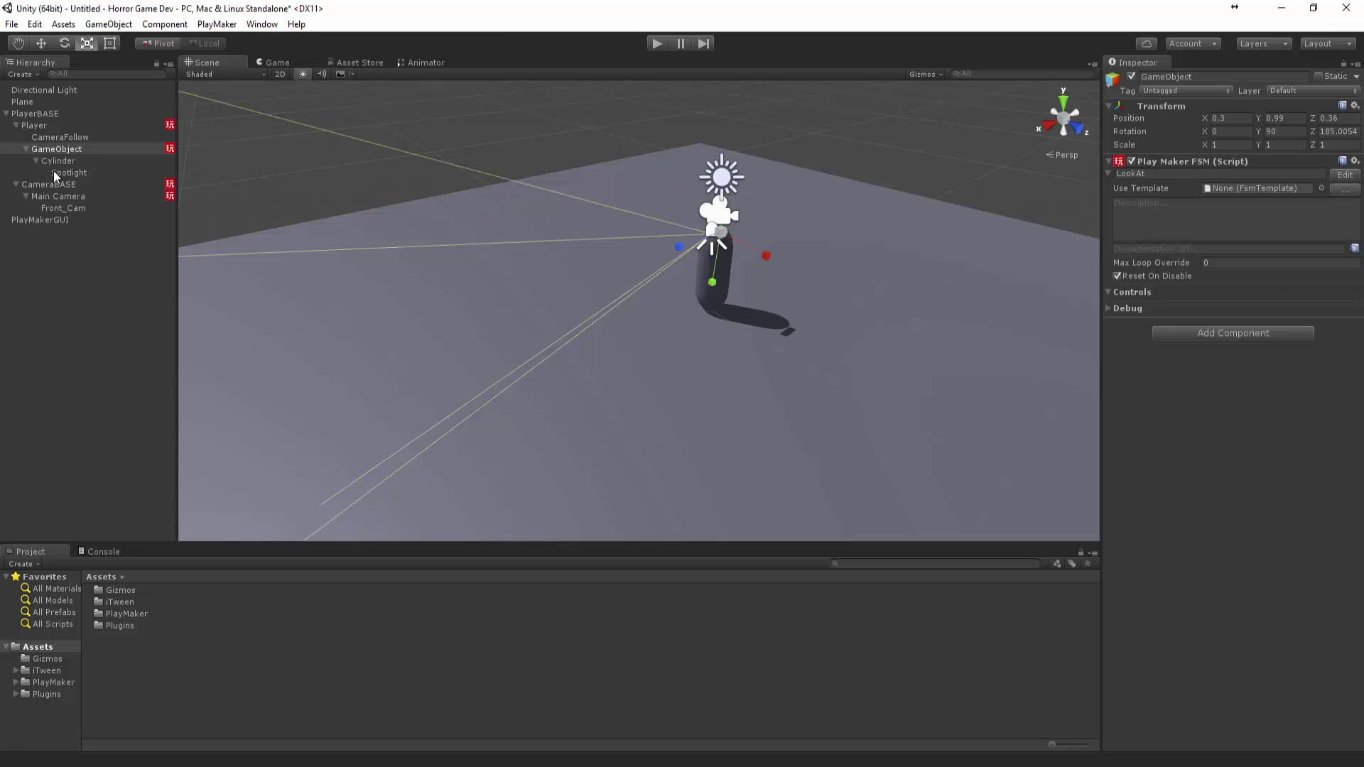
Move CameraFollow along X to about 0.17 and run the game to check the view.
{"action": "left_click", "coordinate": [61, 137]}
{"action": "key", "text": "w"}
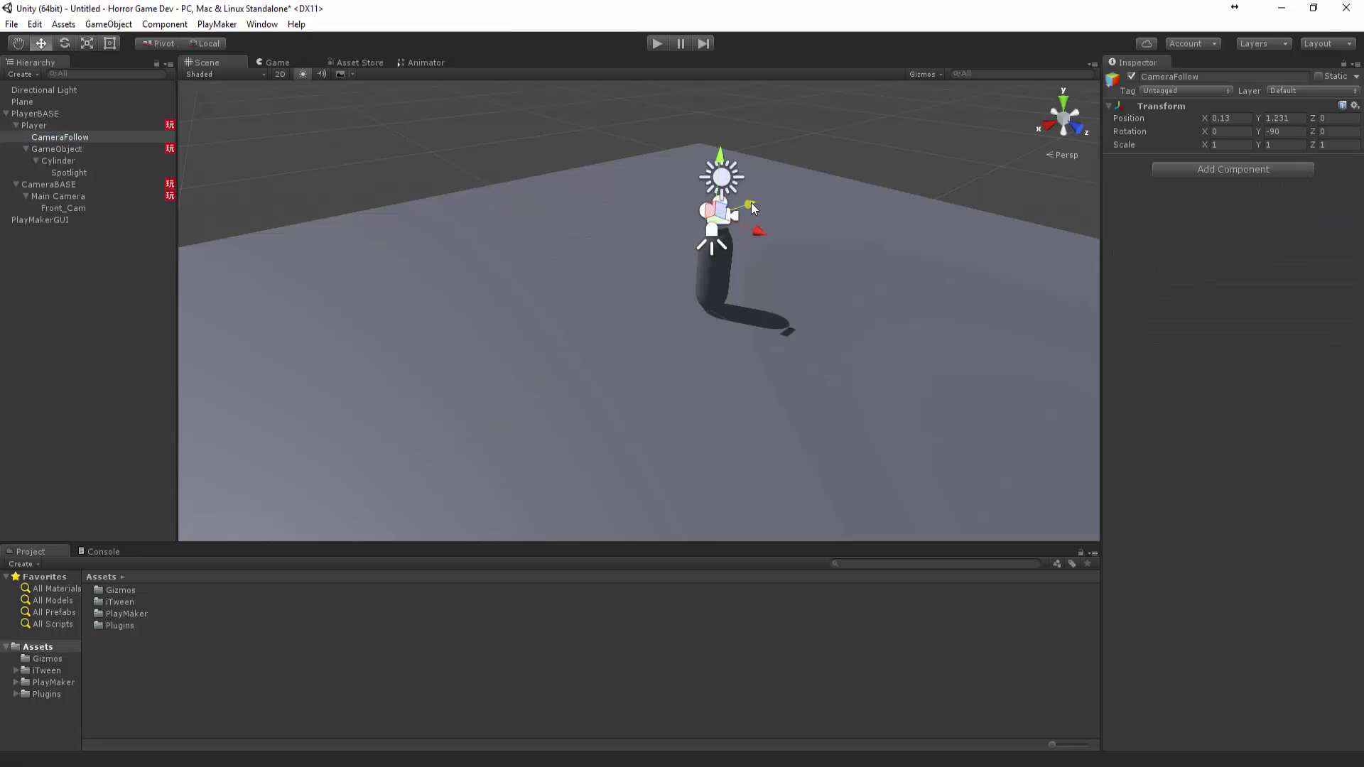
{"action": "key", "text": "ctrl+p"}
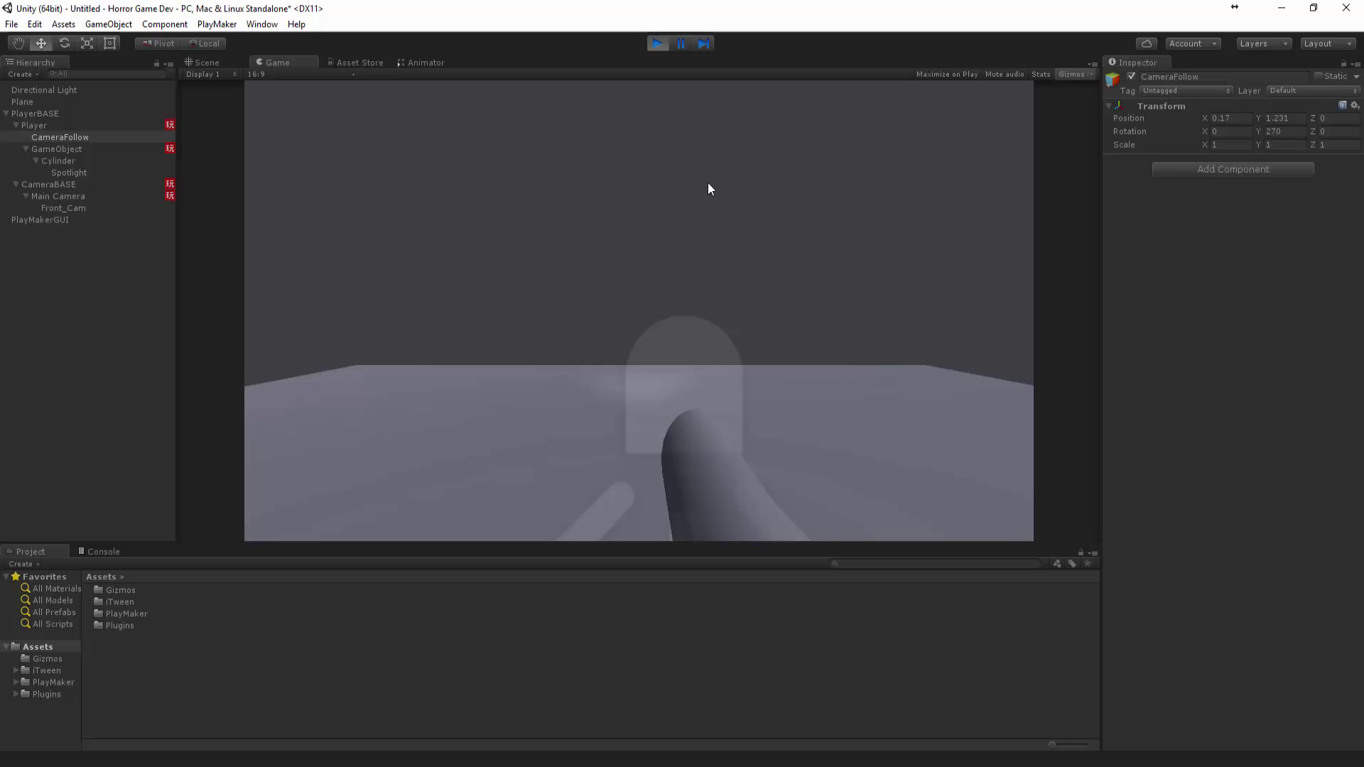
Stop the game and undo CameraFollow's last move along X.
{"action": "left_click", "coordinate": [661, 48]}
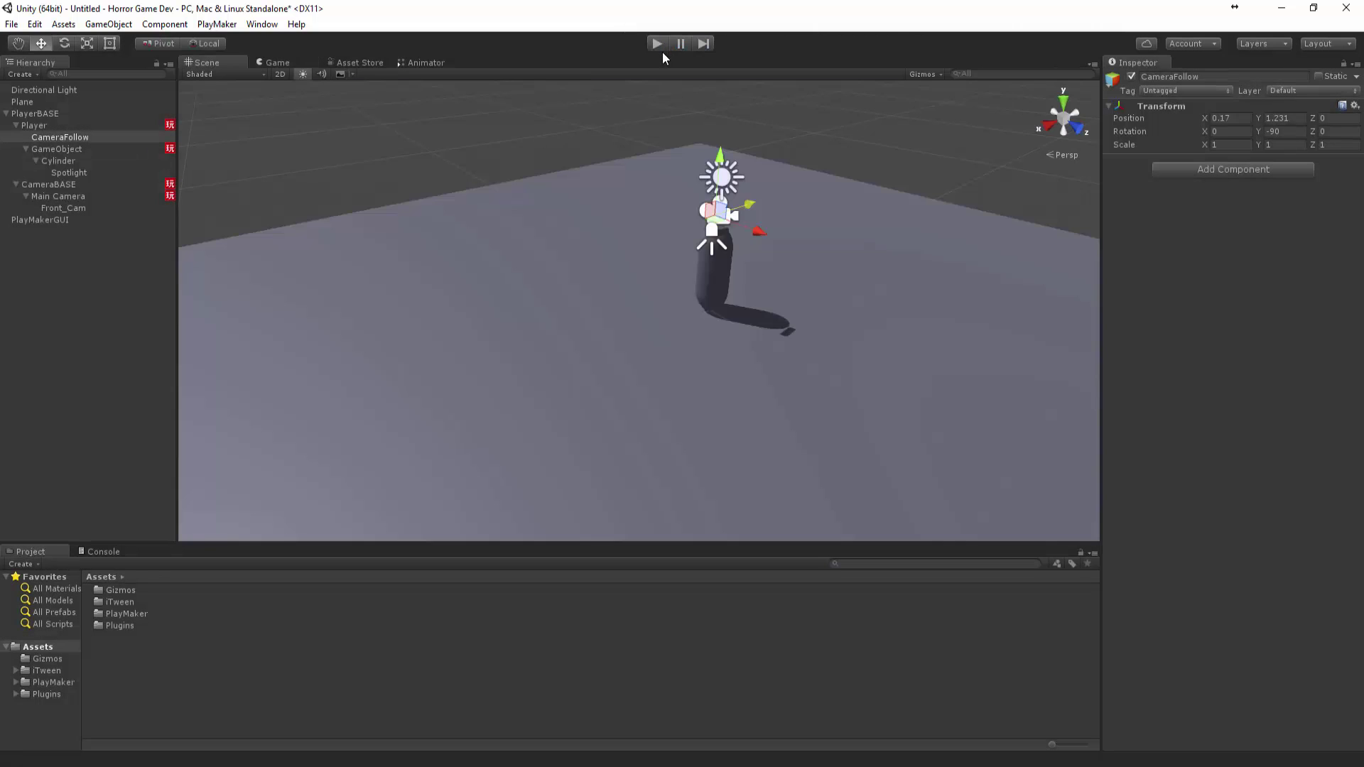
{"action": "scroll", "coordinate": [822, 327], "scroll_direction": "up", "scroll_amount": 3}
{"action": "left_click_drag", "start_coordinate": [823, 327], "coordinate": [622, 353], "text": "alt"}
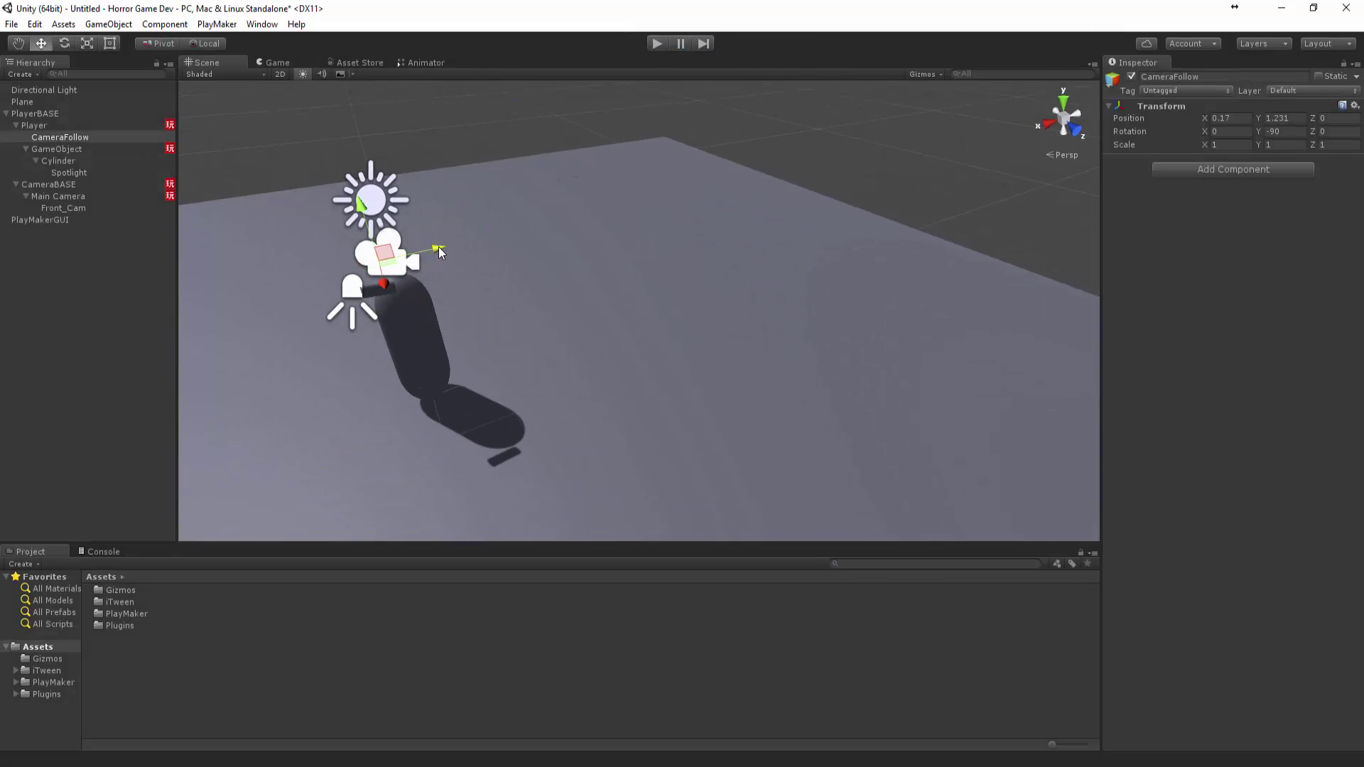
{"action": "left_click_drag", "start_coordinate": [438, 246], "coordinate": [528, 297], "text": "alt"}
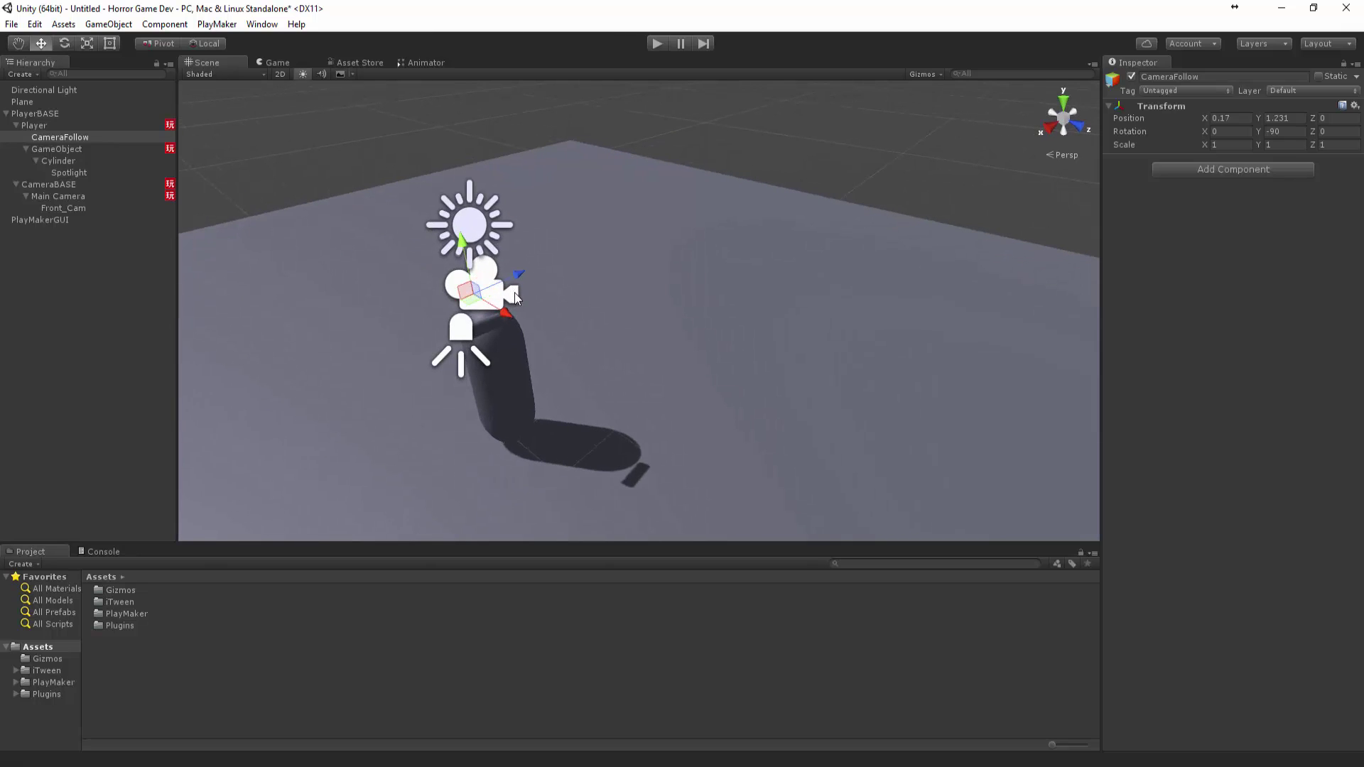
{"action": "key", "text": "ctrl+z"}
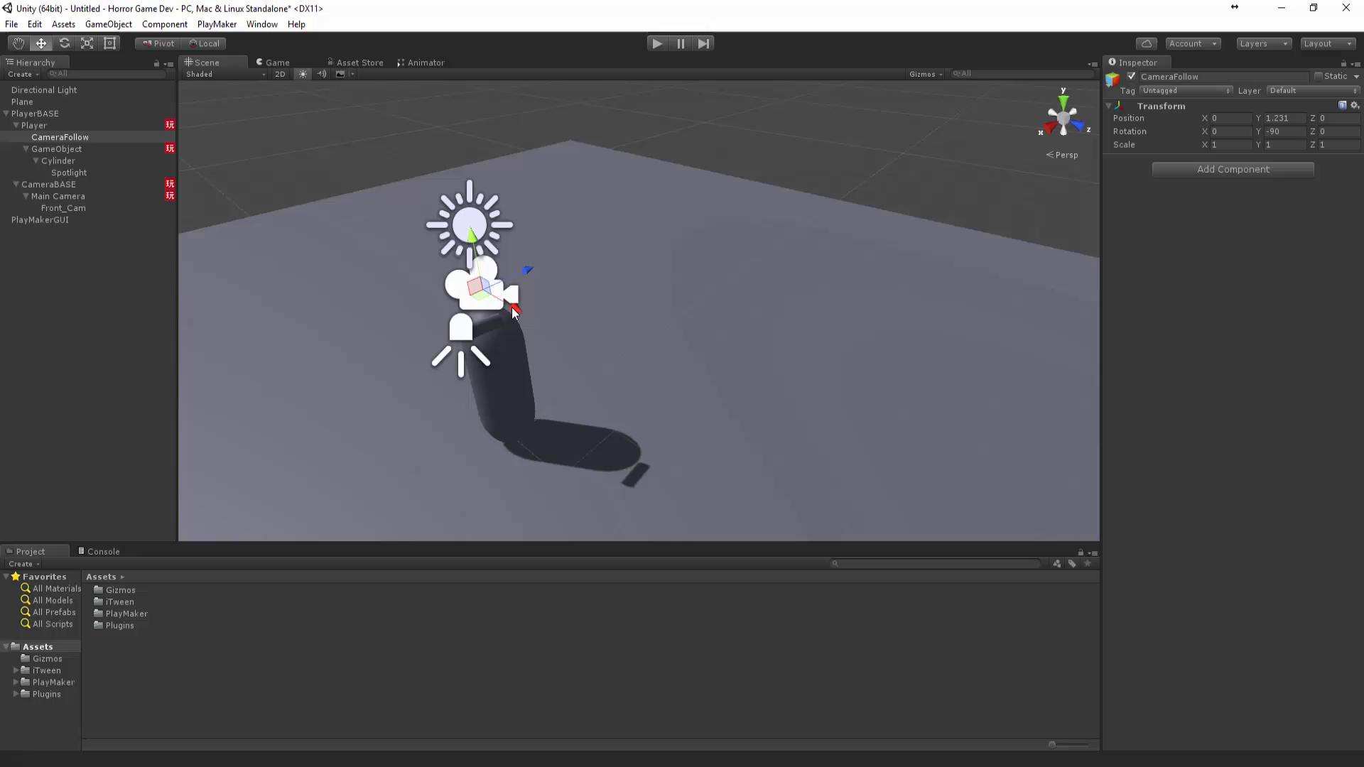
Move CameraFollow forward along Z to about 0.46 and test the camera view in play mode.
{"action": "left_click_drag", "start_coordinate": [508, 312], "coordinate": [626, 285]}
{"action": "left_click", "coordinate": [654, 42]}
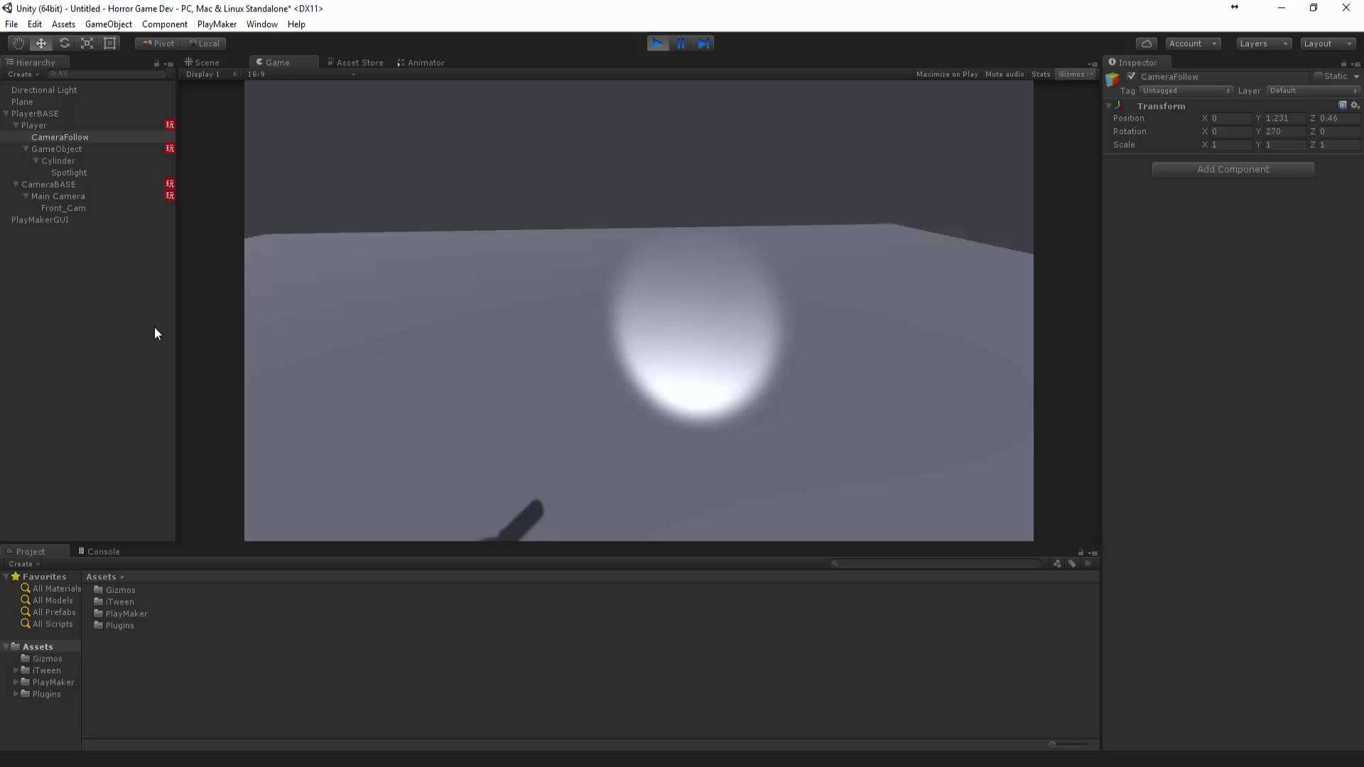
{"action": "left_click", "coordinate": [654, 43]}
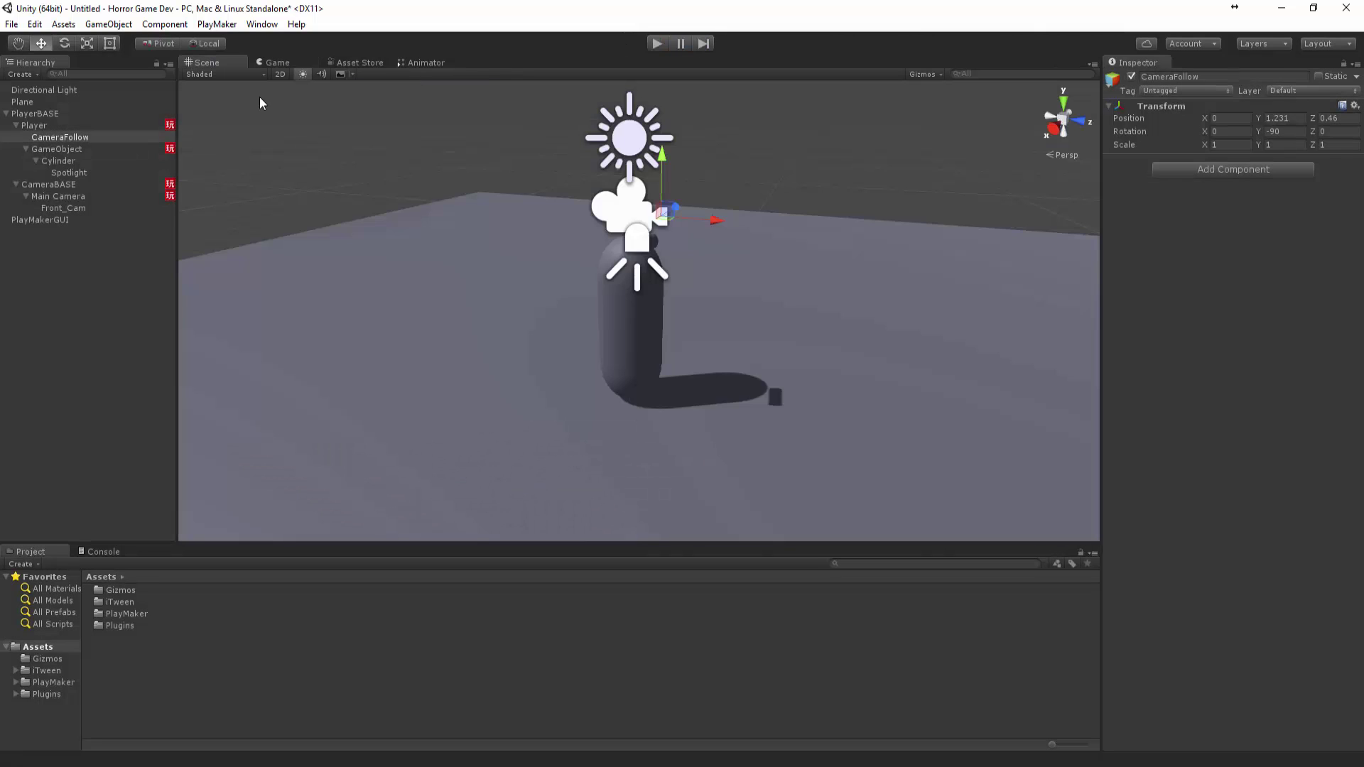
Move the flashlight's parent GameObject forward to about Z 0.48 and run the game to check its placement.
{"action": "left_click", "coordinate": [57, 148]}
{"action": "scroll", "coordinate": [732, 185], "scroll_direction": "up", "scroll_amount": 2}
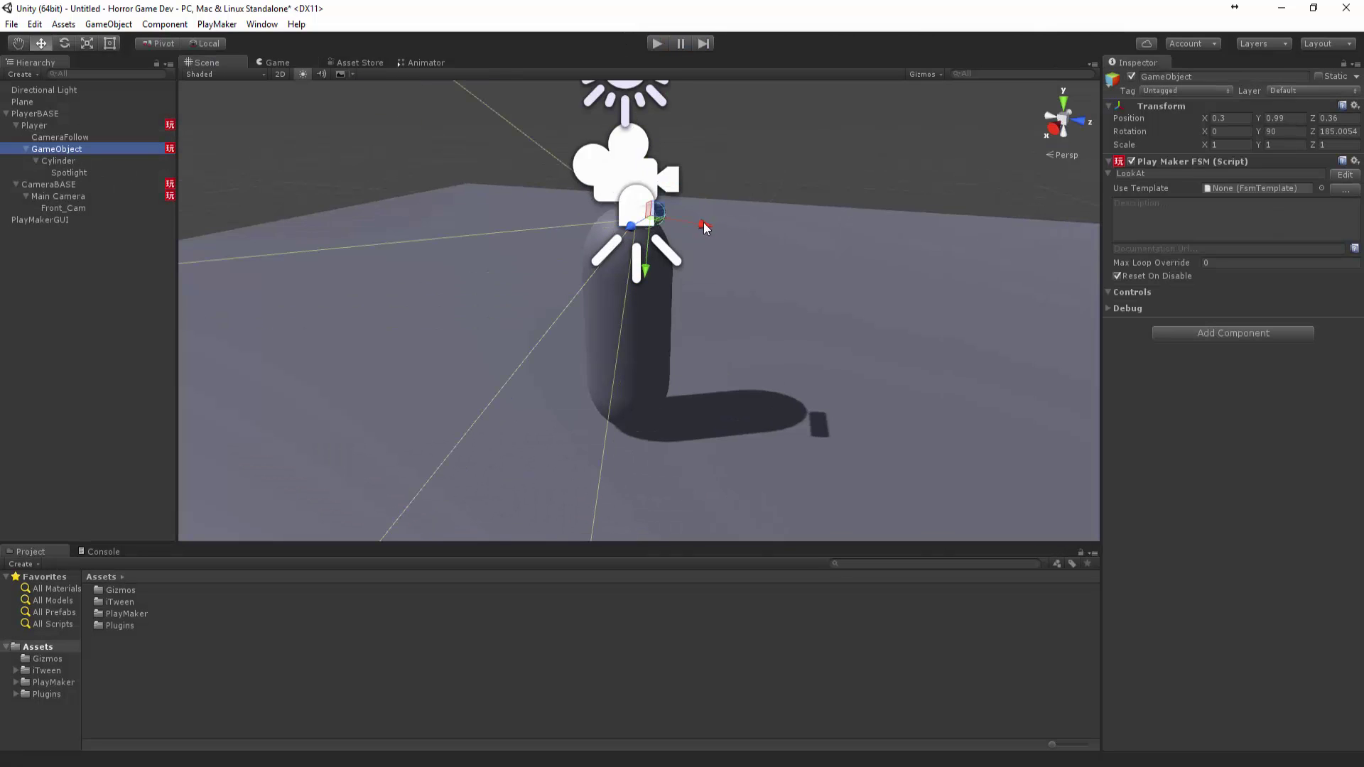
{"action": "left_click_drag", "start_coordinate": [703, 226], "coordinate": [715, 224]}
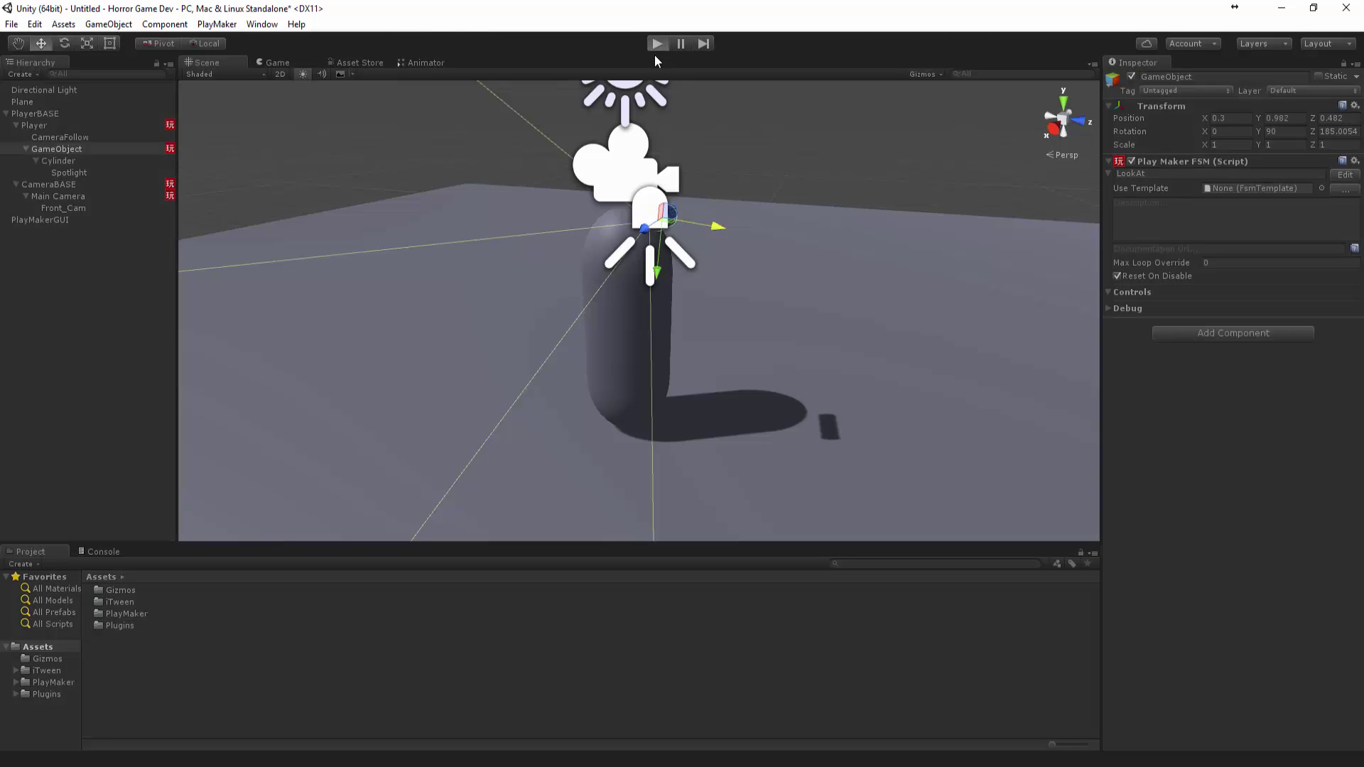
{"action": "left_click", "coordinate": [658, 43]}
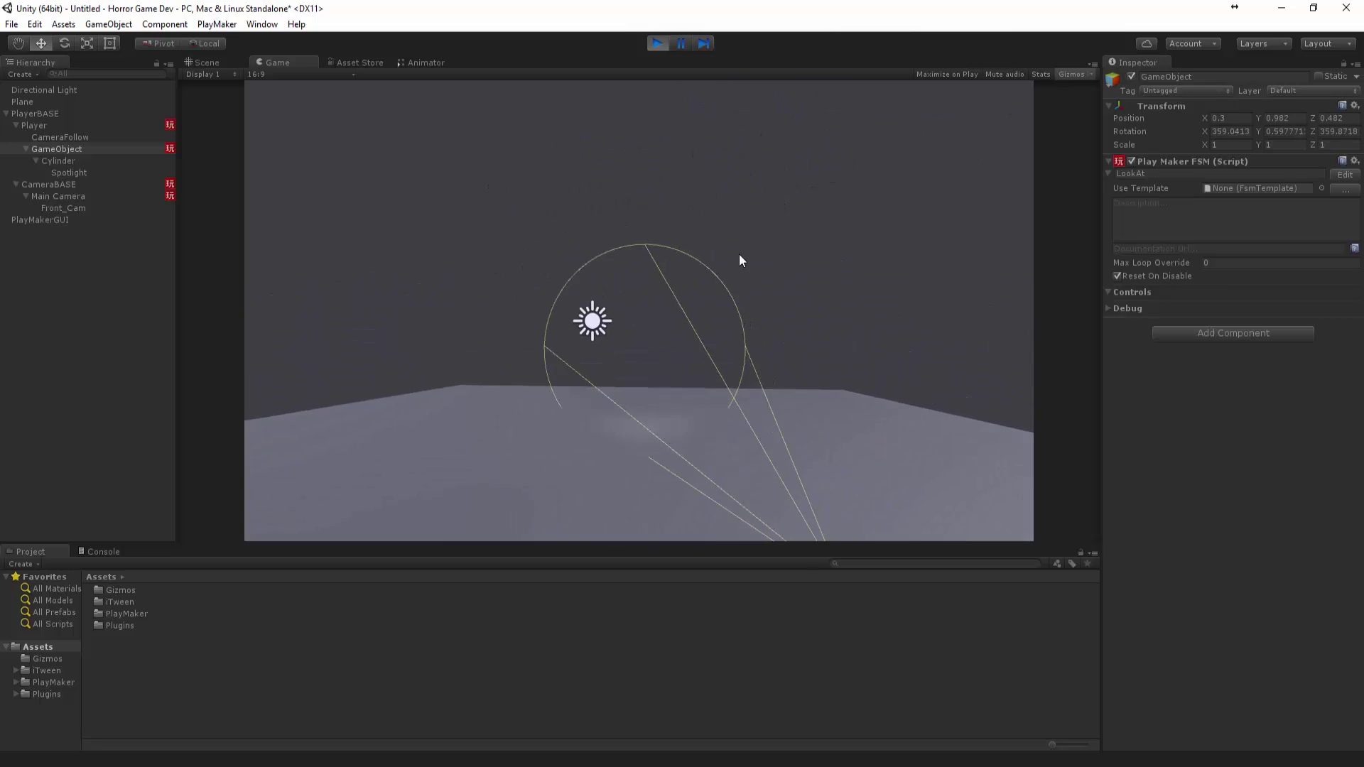
Stop the game, move the flashlight's GameObject further forward to about Z 0.56, and test it in play mode.
{"action": "left_click", "coordinate": [658, 43]}
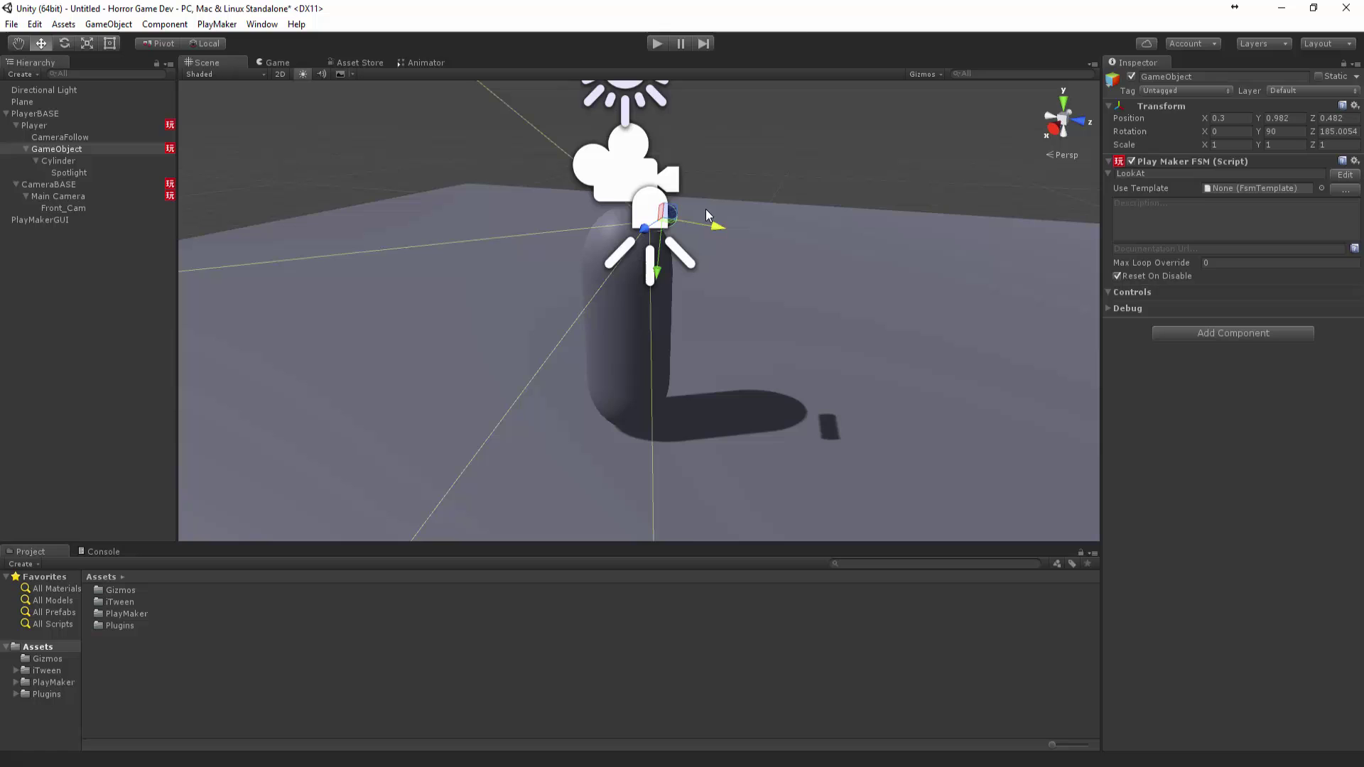
{"action": "left_click_drag", "start_coordinate": [717, 233], "coordinate": [722, 233]}
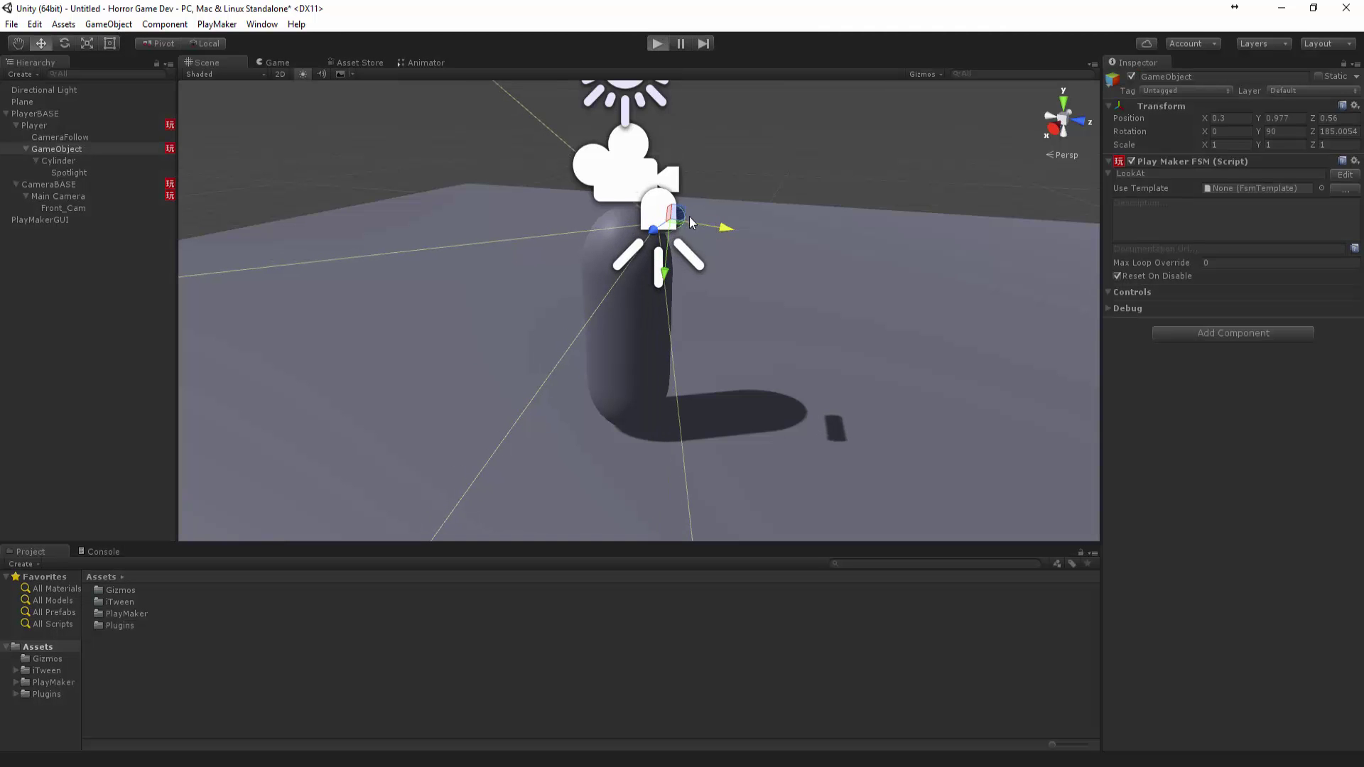
{"action": "key", "text": "ctrl+p"}
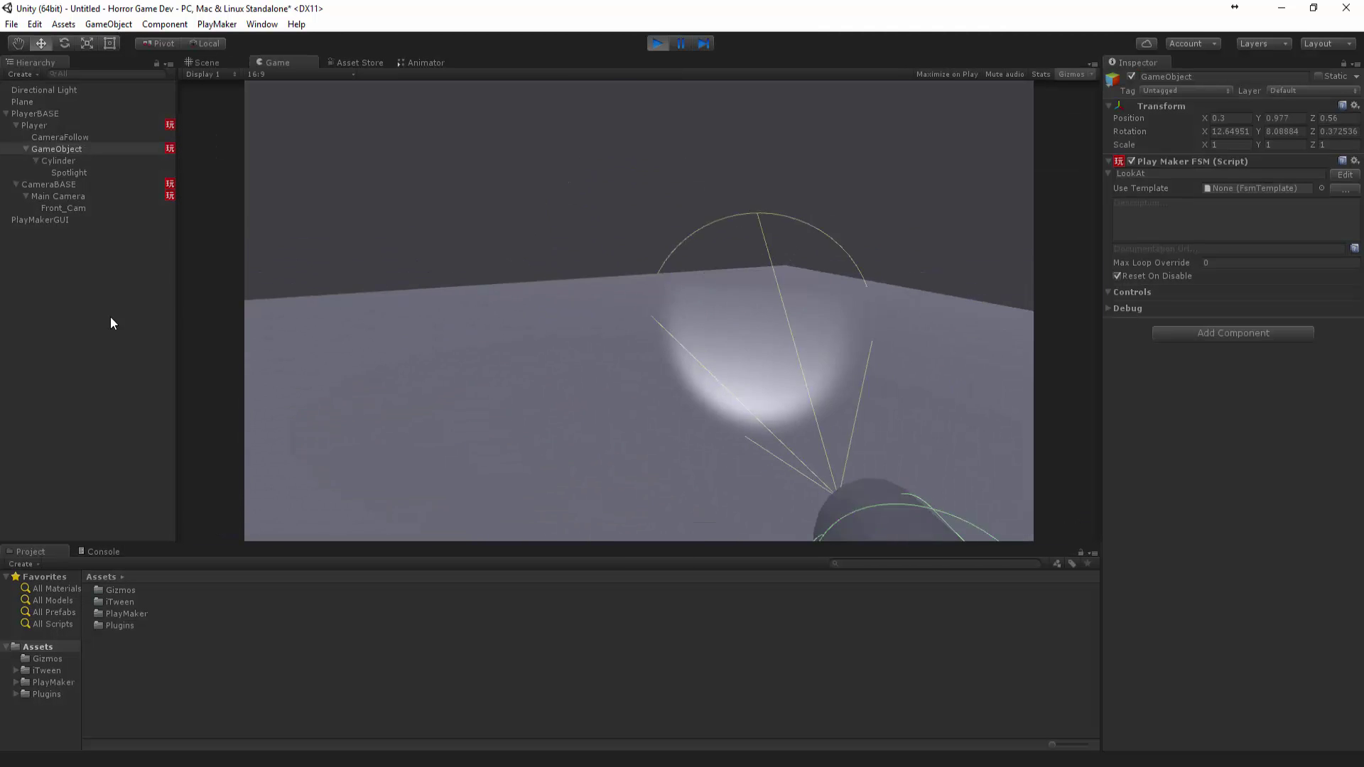